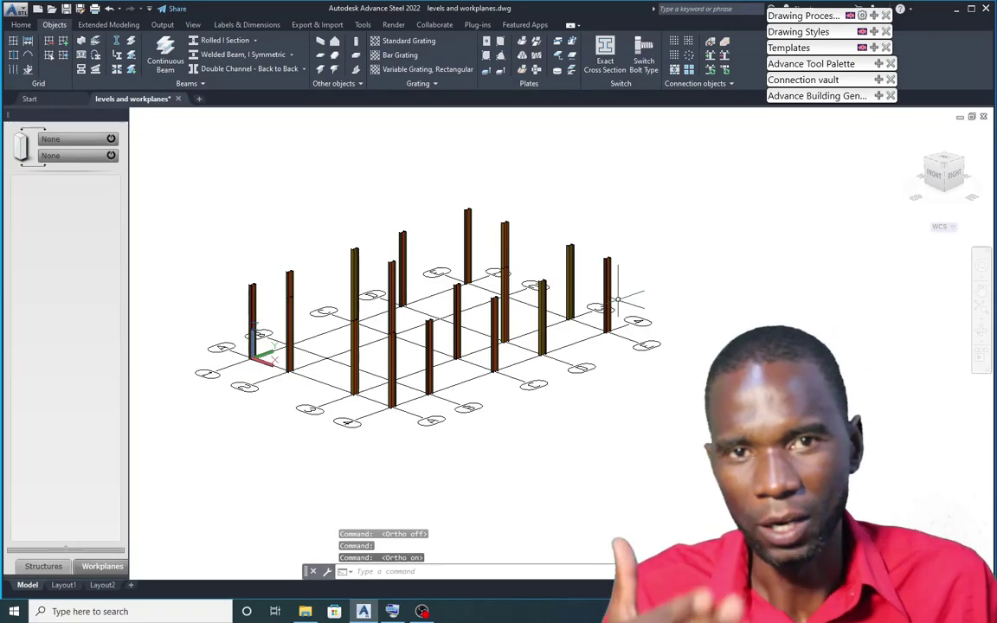
pyautogui.scroll(2, 617, 299)
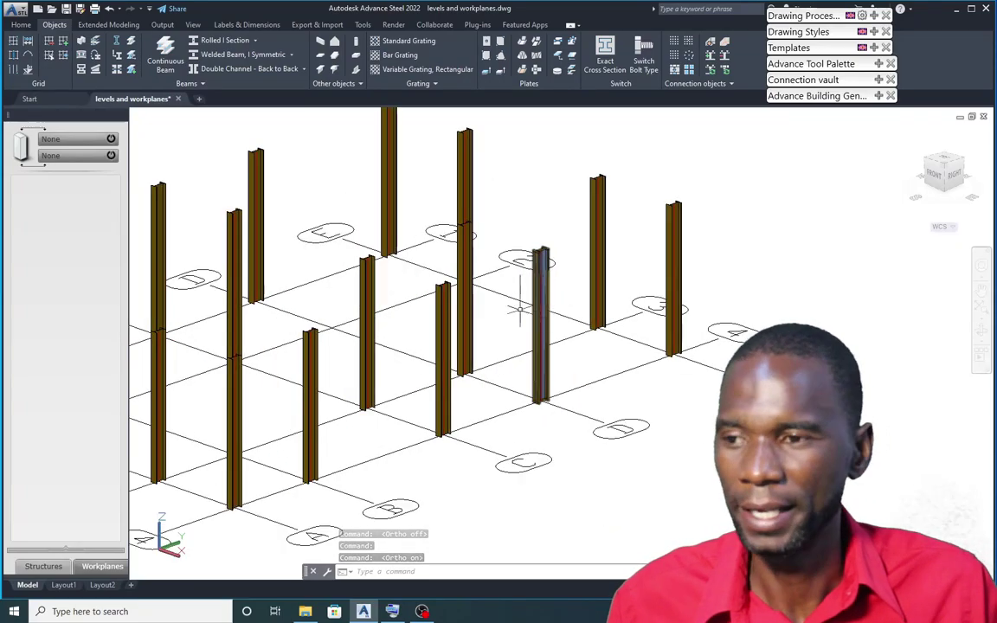
pyautogui.scroll(-2, 481, 293)
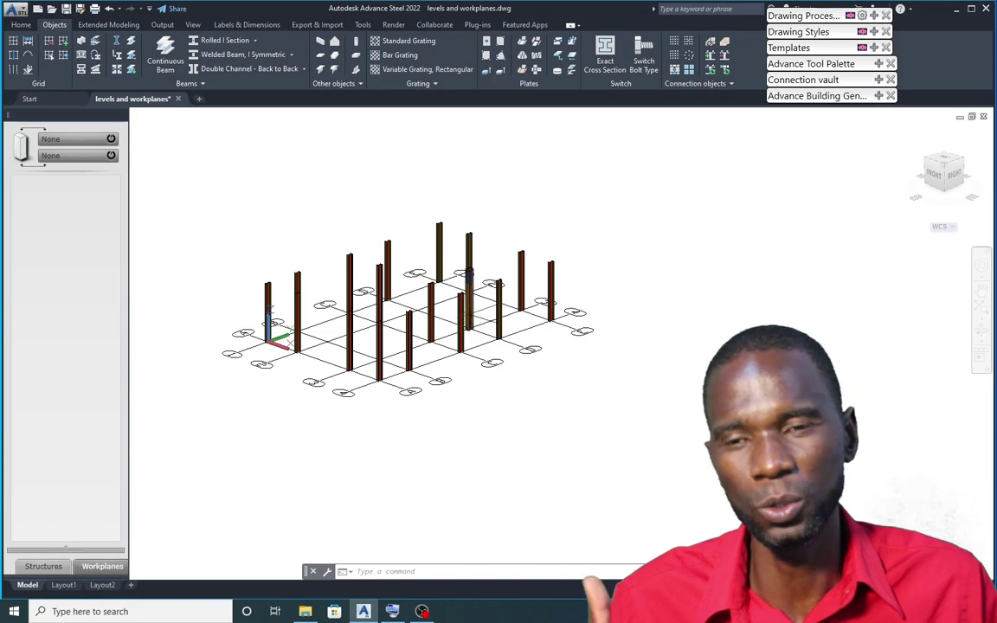
pyautogui.scroll(5, 467, 275)
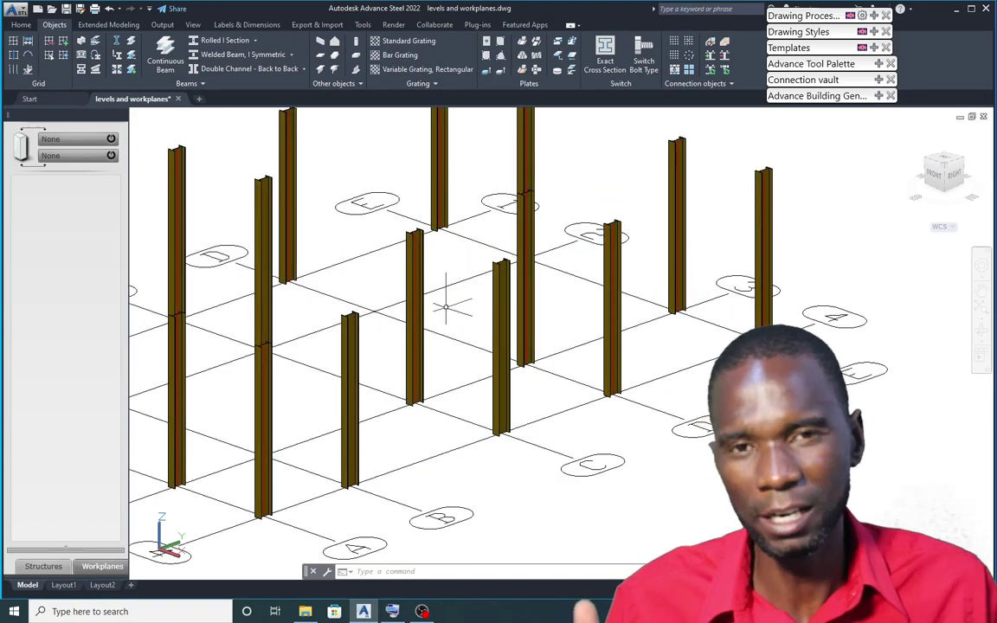
pyautogui.scroll(-3, 446, 307)
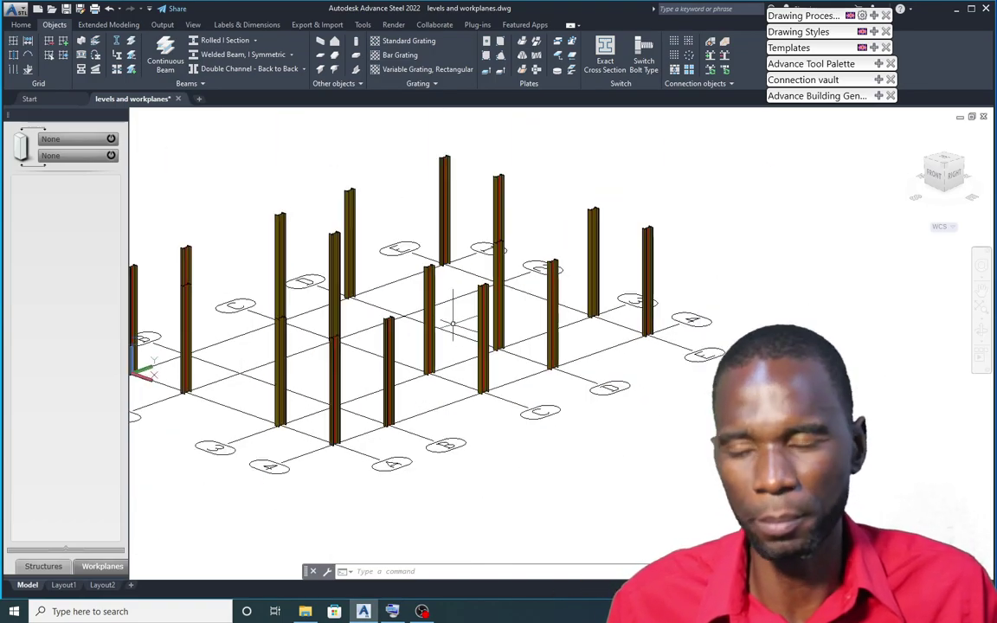
pyautogui.scroll(-2, 453, 322)
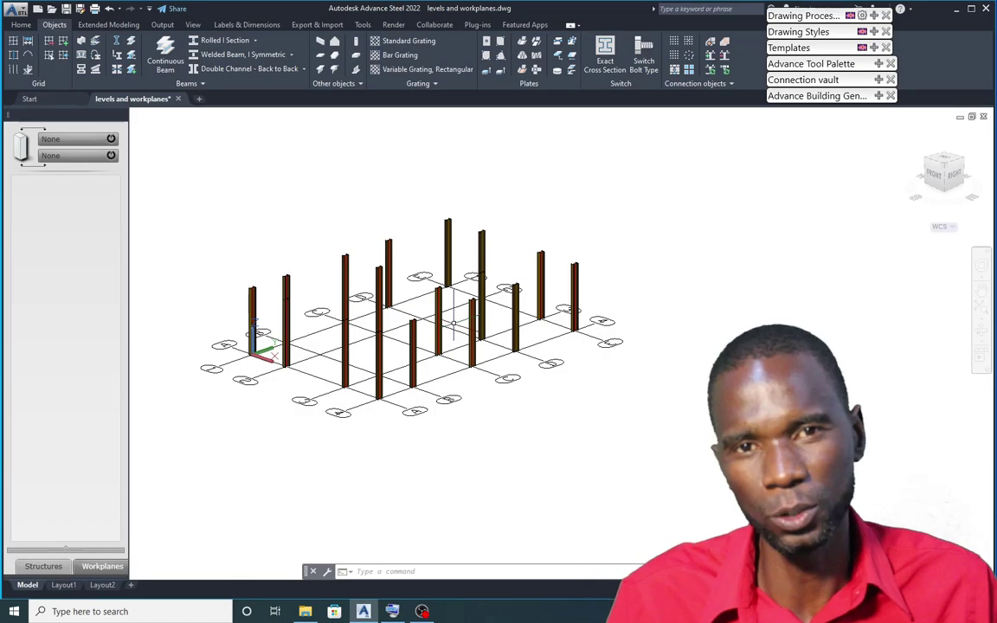
pyautogui.scroll(4, 452, 323)
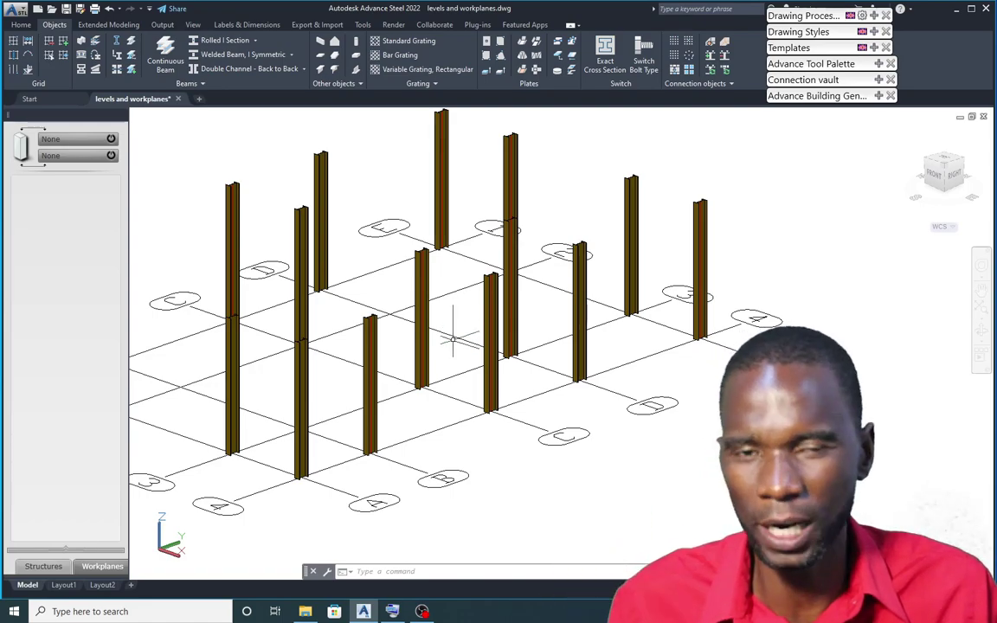
pyautogui.scroll(-4, 455, 339)
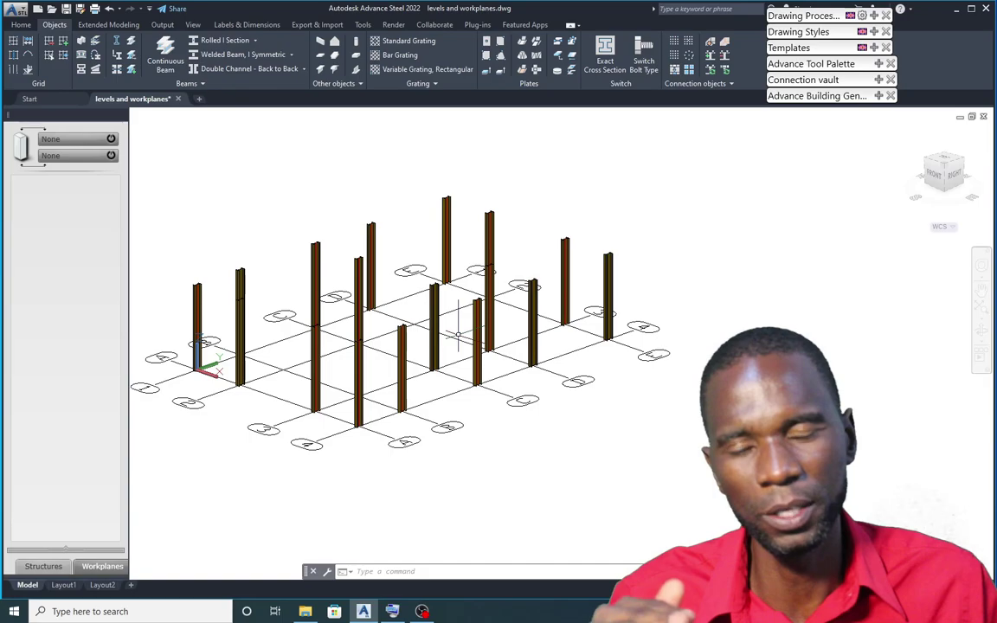
pyautogui.scroll(-3, 458, 334)
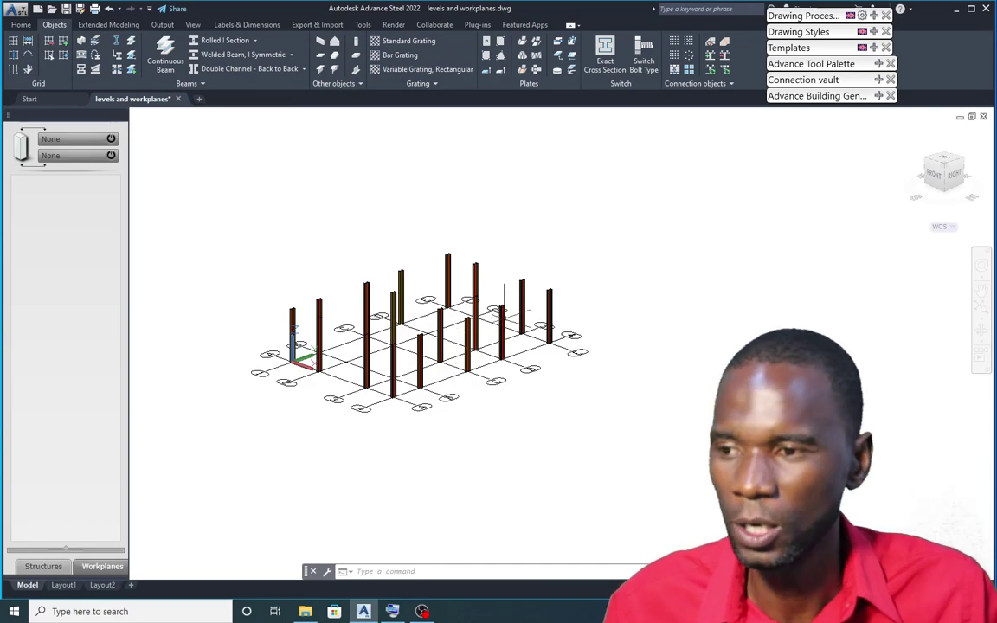
pyautogui.scroll(4, 471, 316)
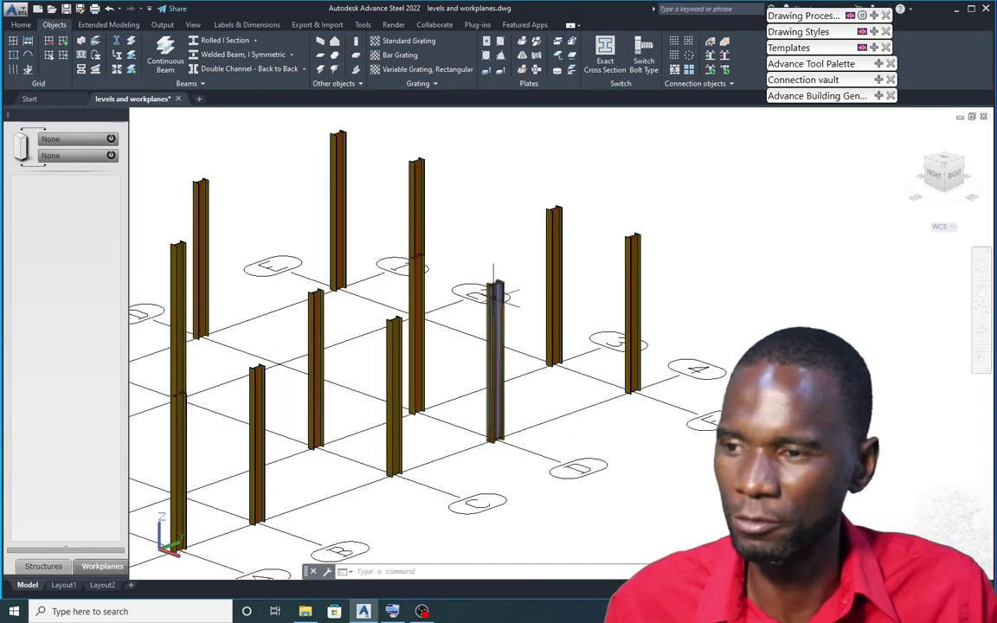
pyautogui.moveTo(493, 327)
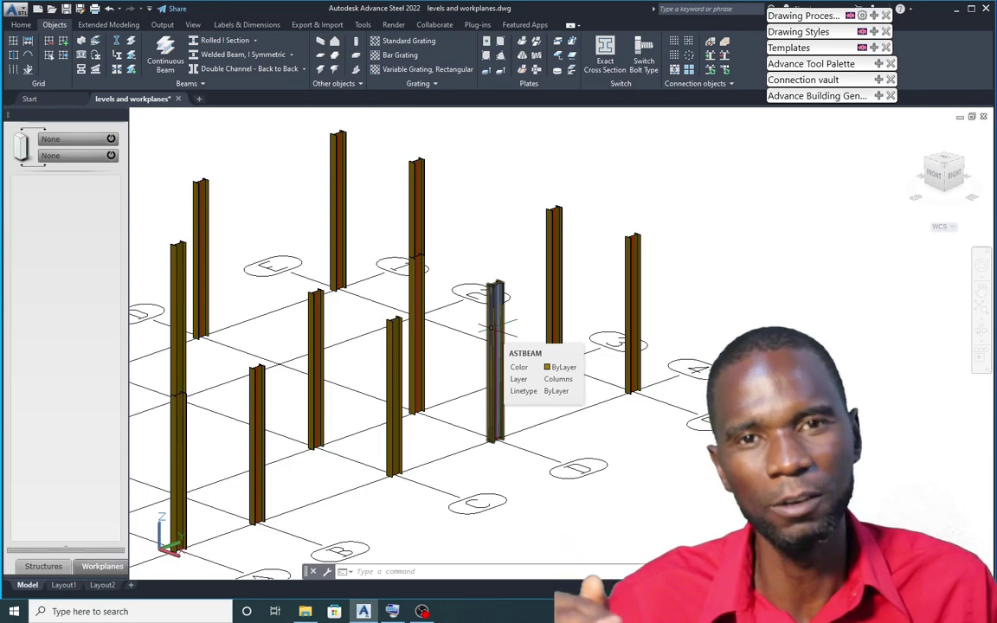
pyautogui.scroll(-2, 493, 322)
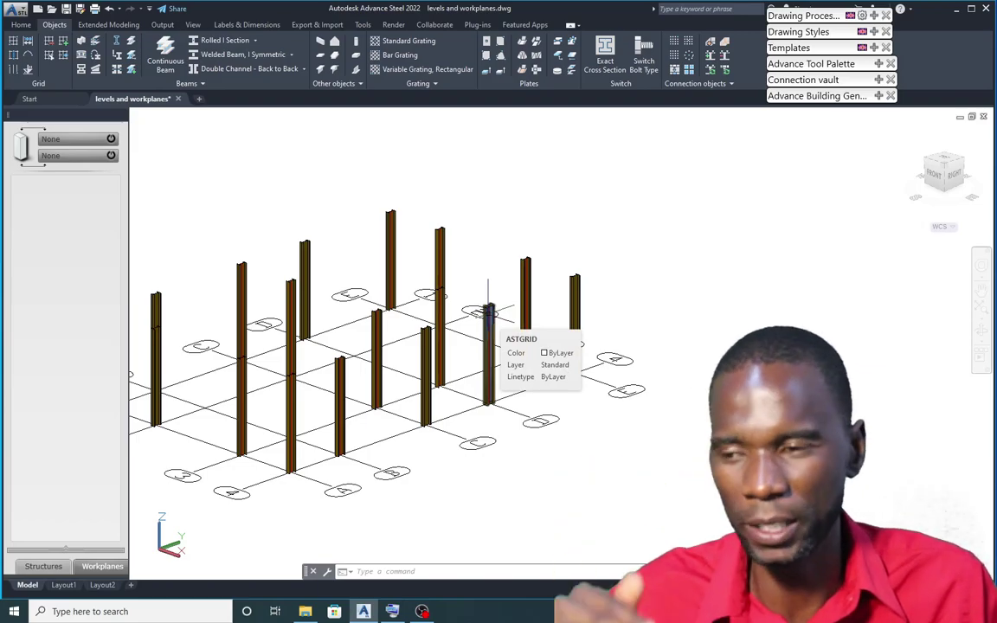
pyautogui.scroll(1, 488, 310)
pyautogui.scroll(-2, 491, 298)
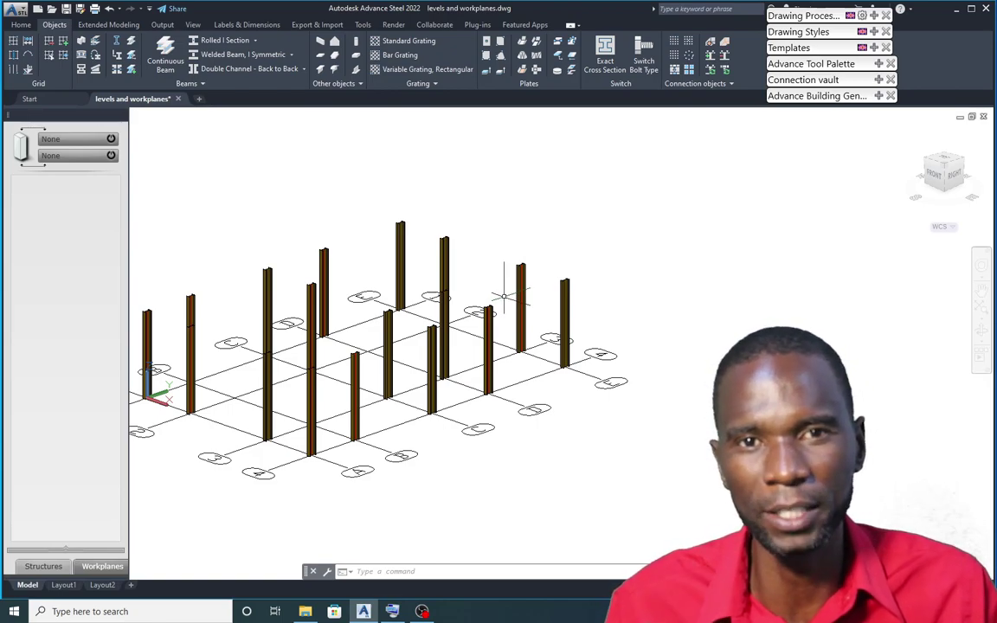
pyautogui.scroll(3, 493, 299)
pyautogui.scroll(-2, 468, 301)
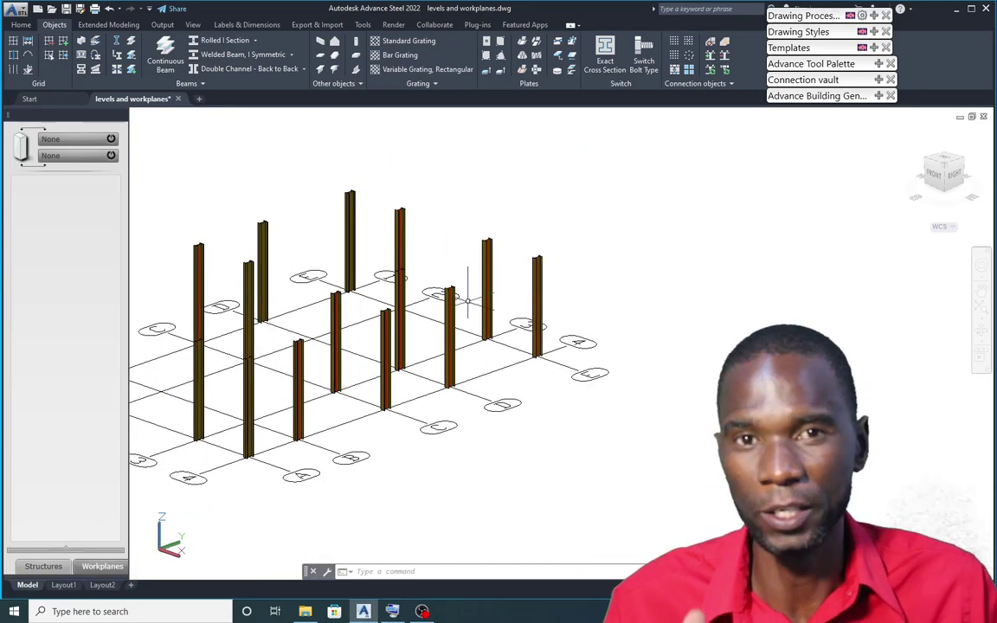
pyautogui.scroll(-1, 466, 300)
pyautogui.scroll(2, 459, 303)
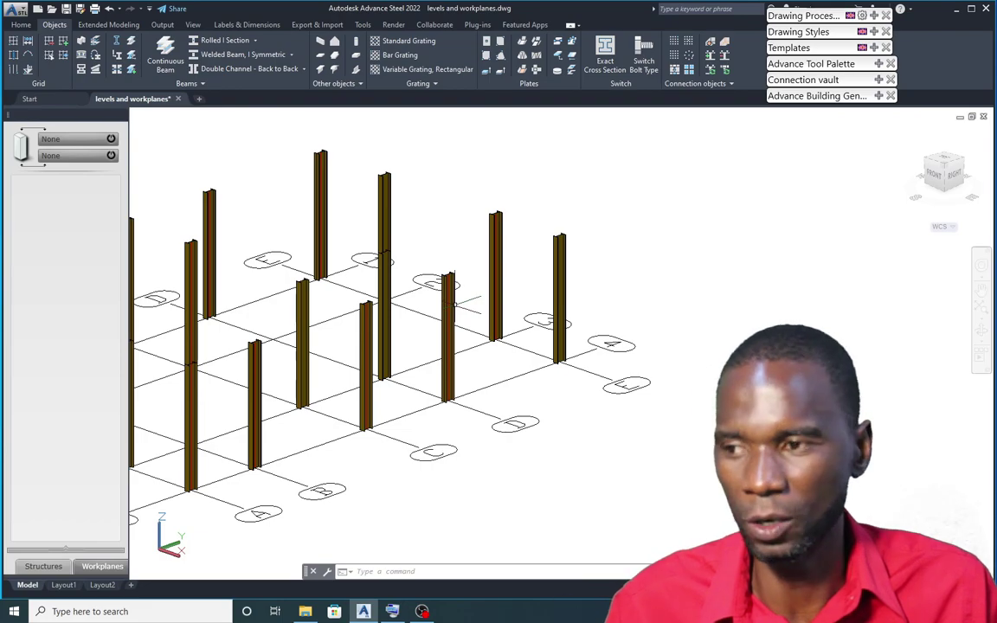
pyautogui.scroll(-2, 437, 354)
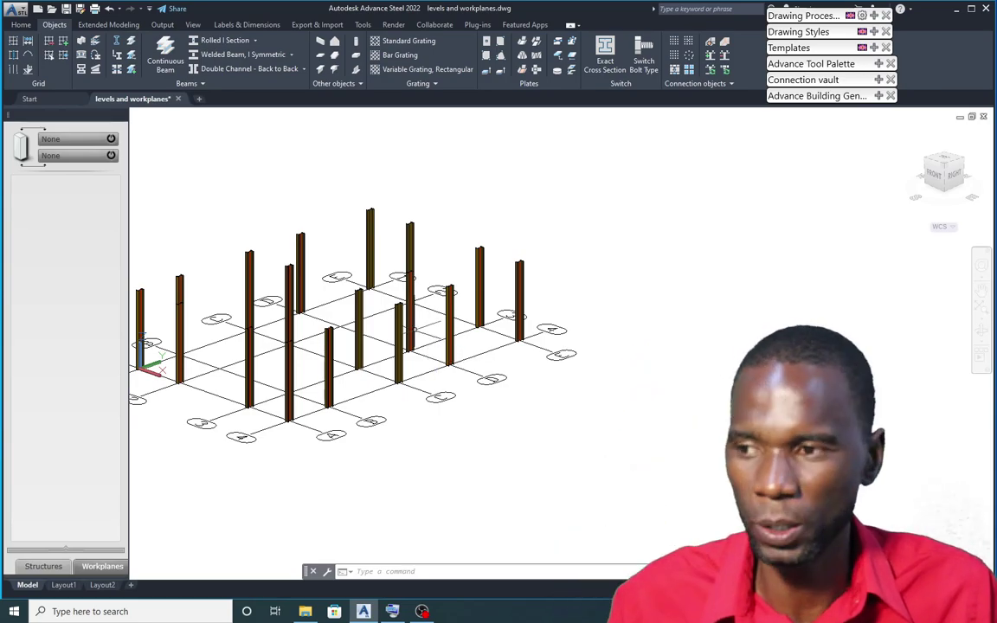
pyautogui.scroll(-3, 437, 355)
pyautogui.scroll(4, 323, 339)
pyautogui.scroll(2, 322, 339)
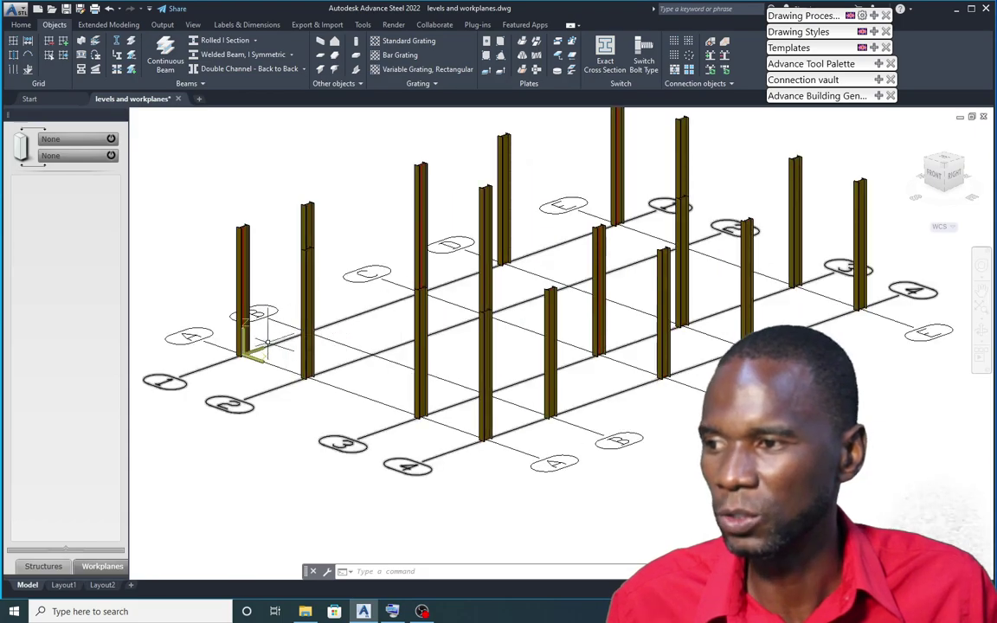
pyautogui.scroll(-4, 288, 373)
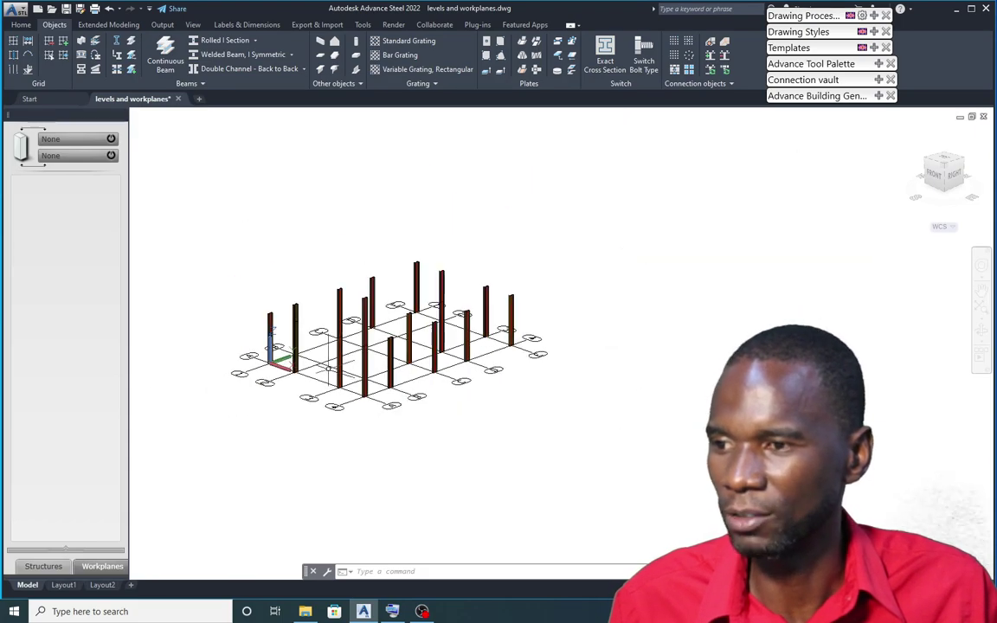
pyautogui.scroll(2, 411, 355)
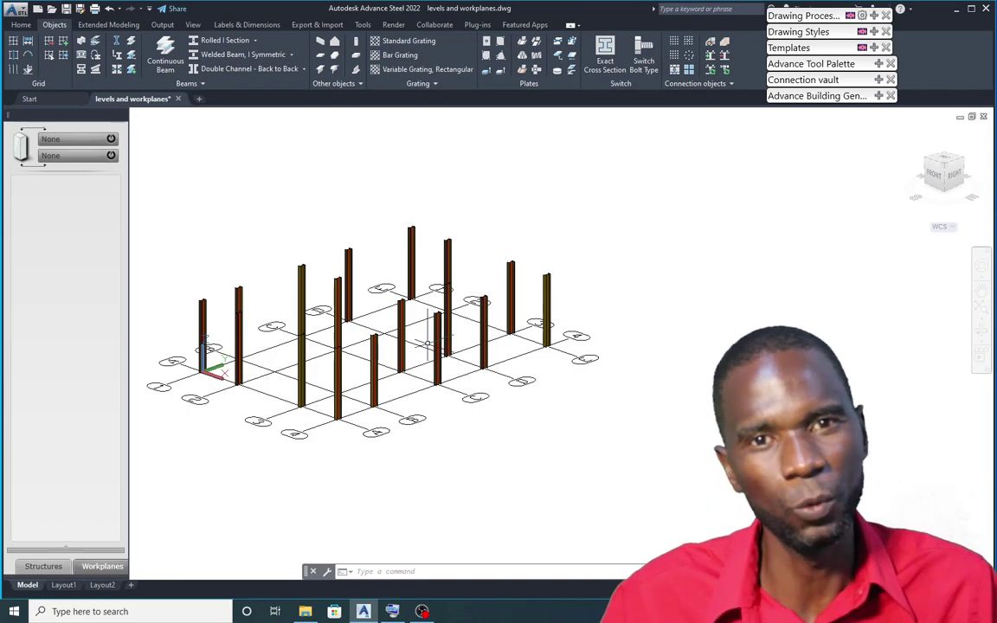
pyautogui.keyDown('shift'); pyautogui.moveTo(428, 343); pyautogui.dragTo(273, 372, button='middle'); pyautogui.keyUp('shift')
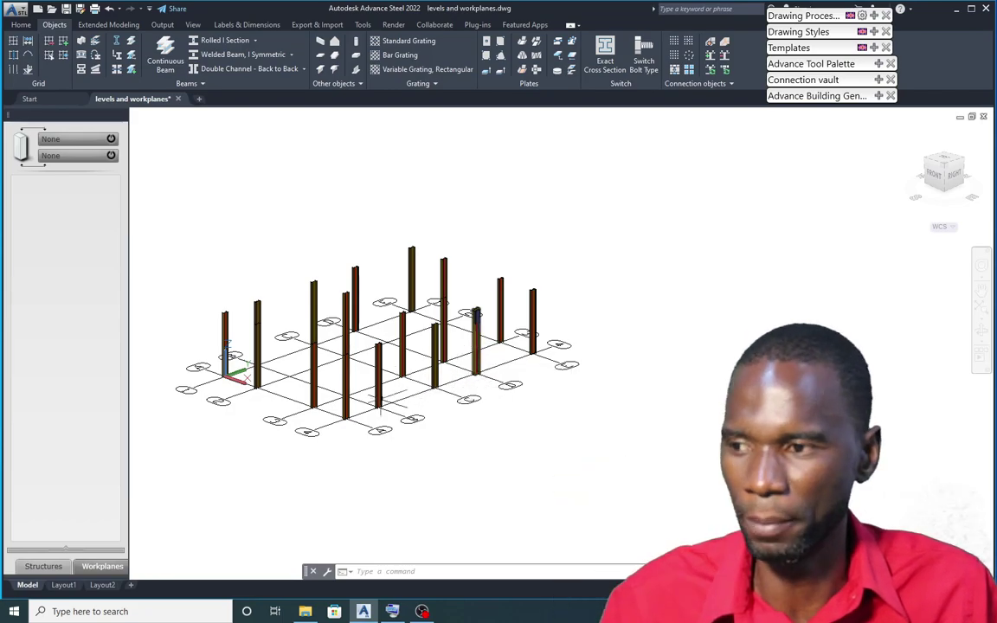
pyautogui.scroll(4, 229, 368)
pyautogui.scroll(-2, 229, 368)
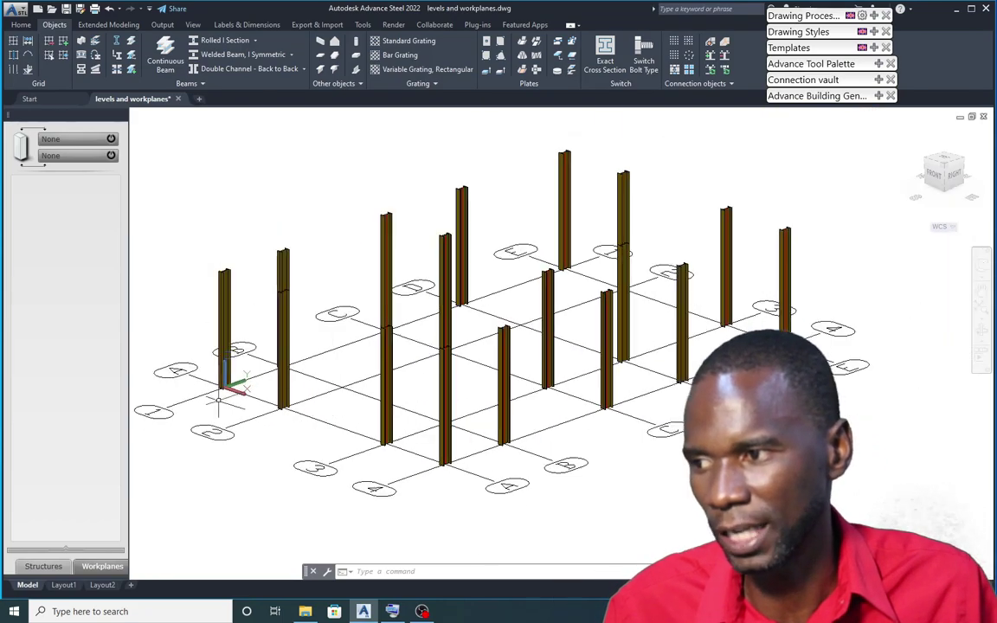
pyautogui.scroll(-4, 372, 407)
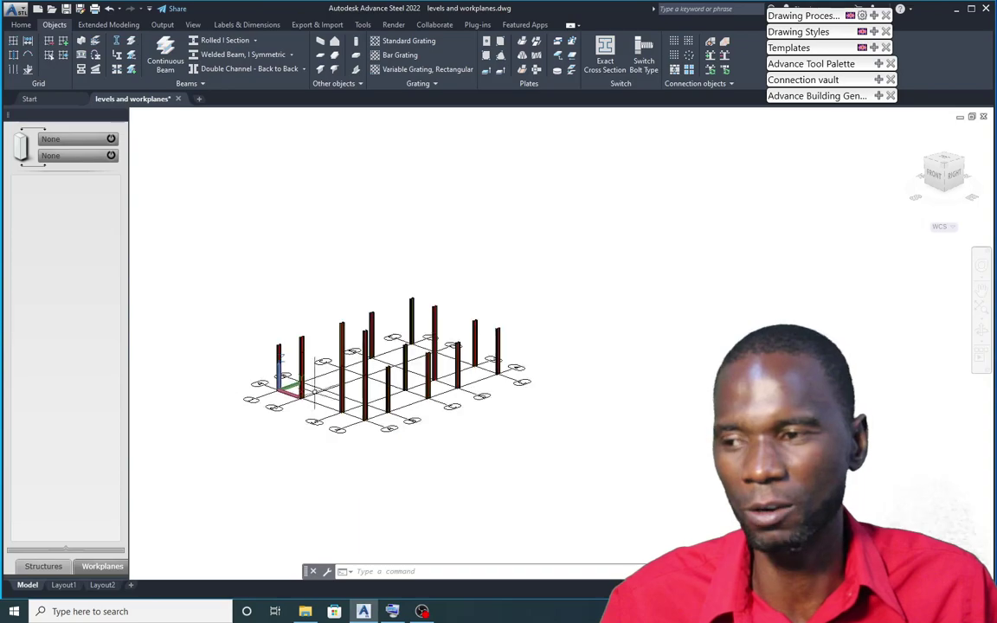
pyautogui.scroll(3, 445, 393)
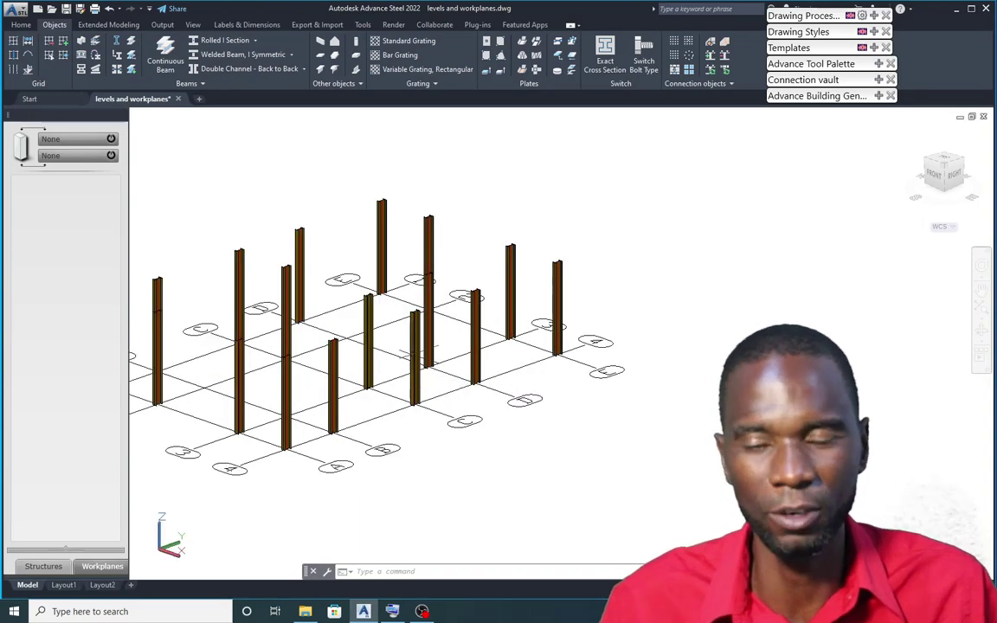
pyautogui.scroll(-1, 402, 372)
pyautogui.scroll(-2, 403, 372)
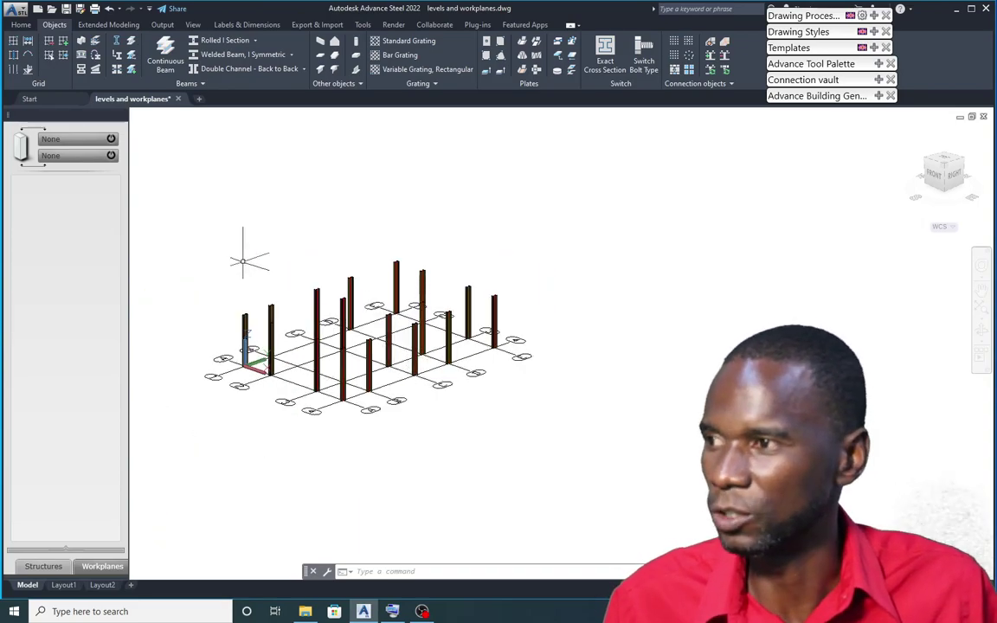
# Review the Structures section of the project explorer and return to its Workplanes section.
pyautogui.click(41, 567)
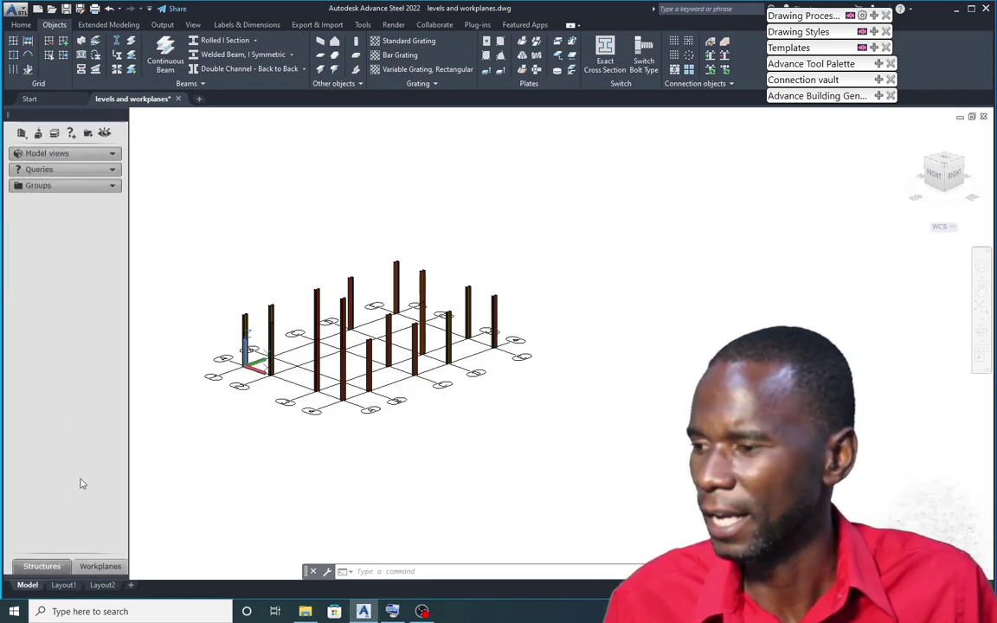
pyautogui.click(100, 567)
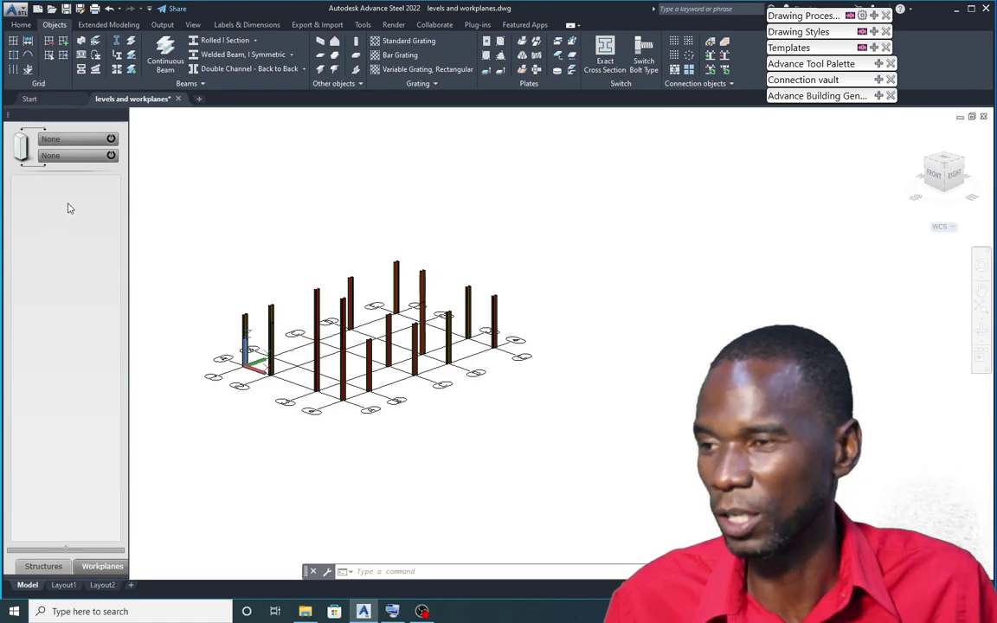
pyautogui.scroll(6, 468, 330)
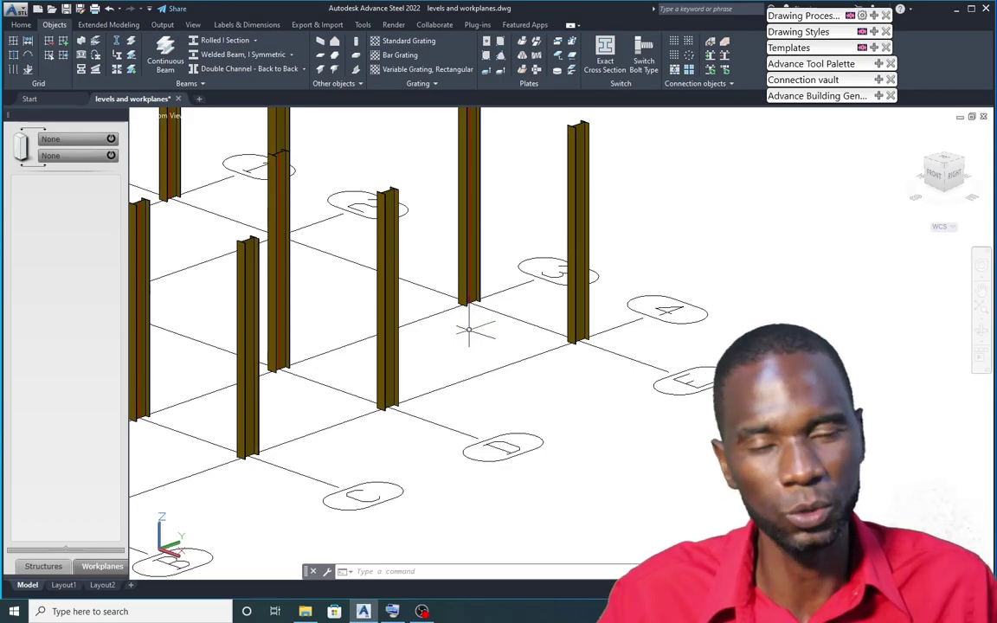
pyautogui.scroll(-6, 467, 329)
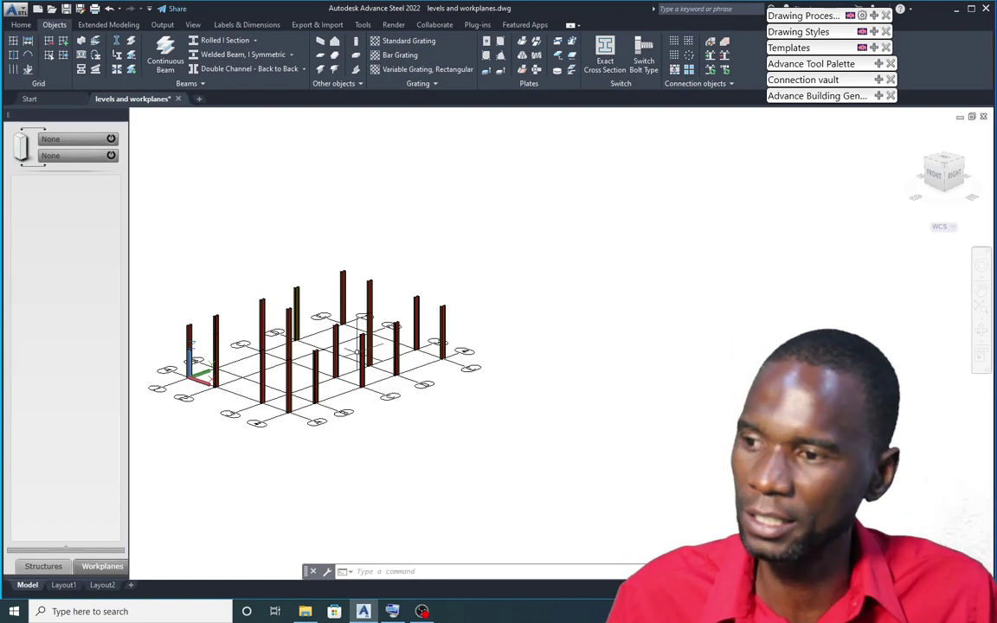
pyautogui.scroll(8, 402, 358)
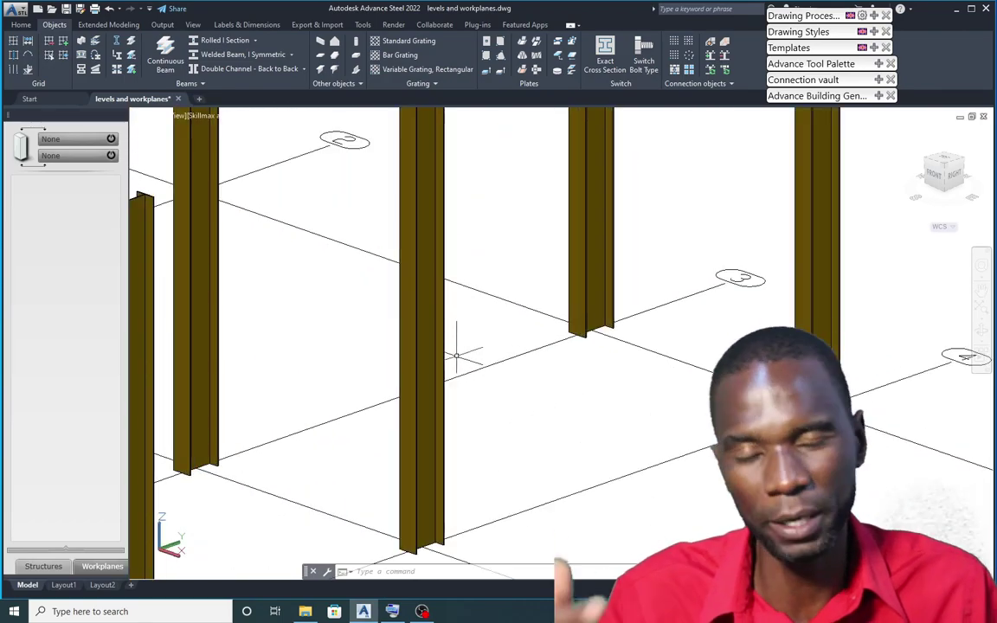
pyautogui.scroll(-8, 450, 346)
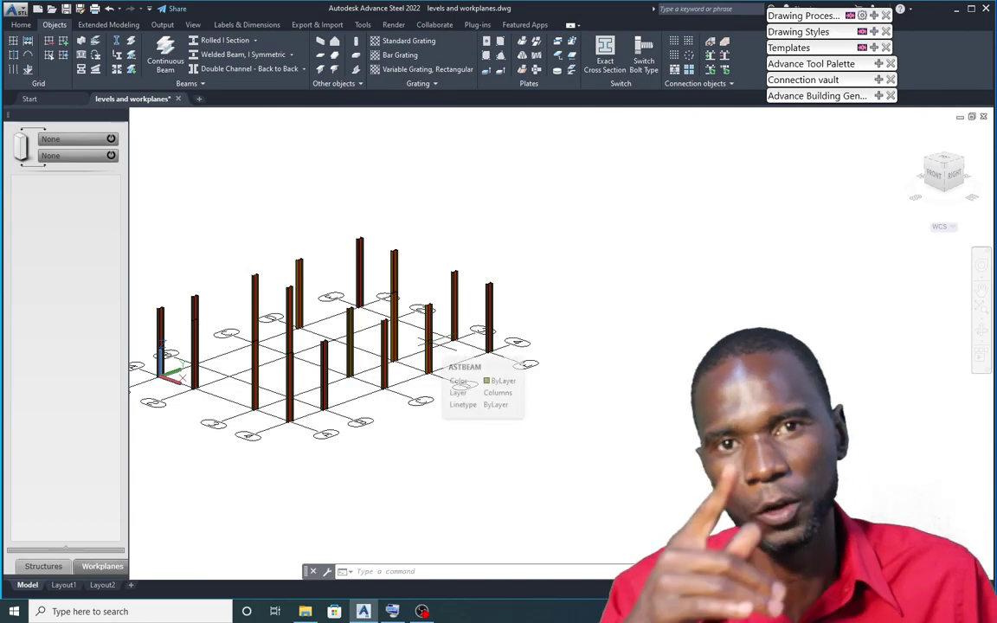
pyautogui.scroll(-3, 434, 349)
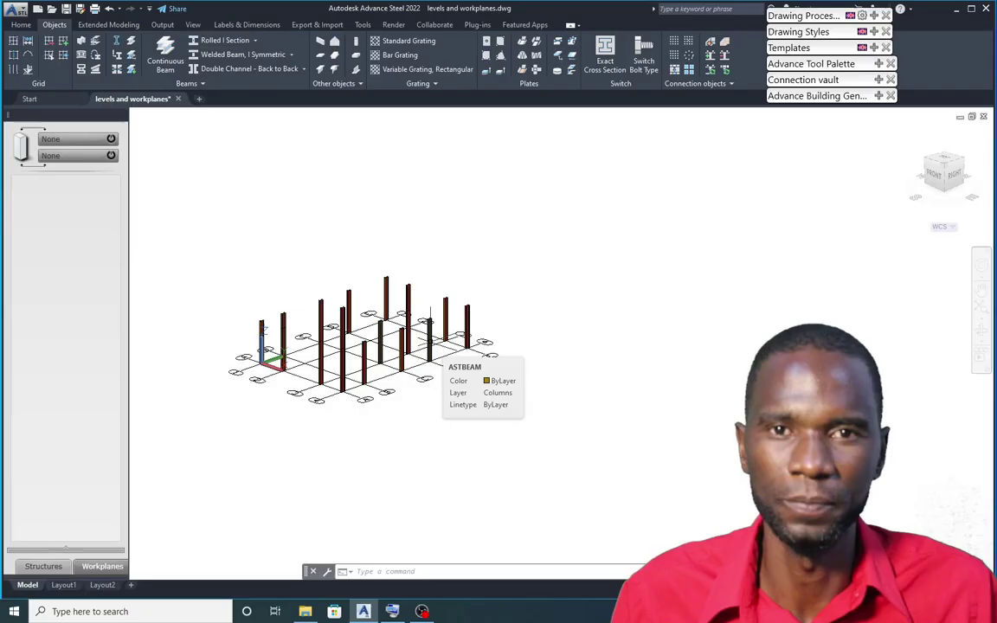
pyautogui.scroll(2, 484, 380)
pyautogui.scroll(-2, 490, 401)
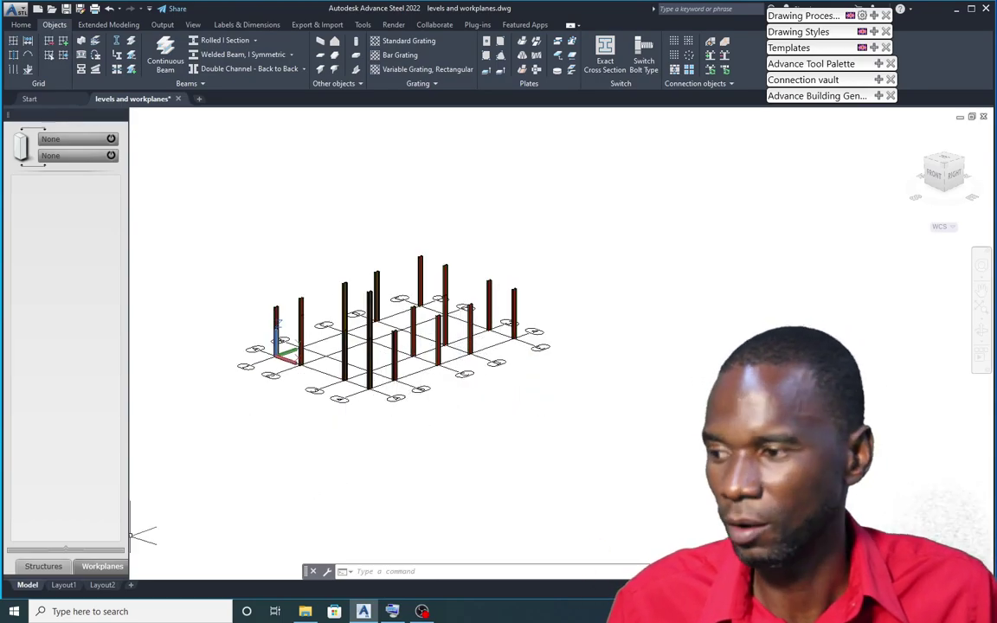
# Show the project explorer's Structures section and turn Ortho mode on for the column grid model.
pyautogui.click(43, 567)
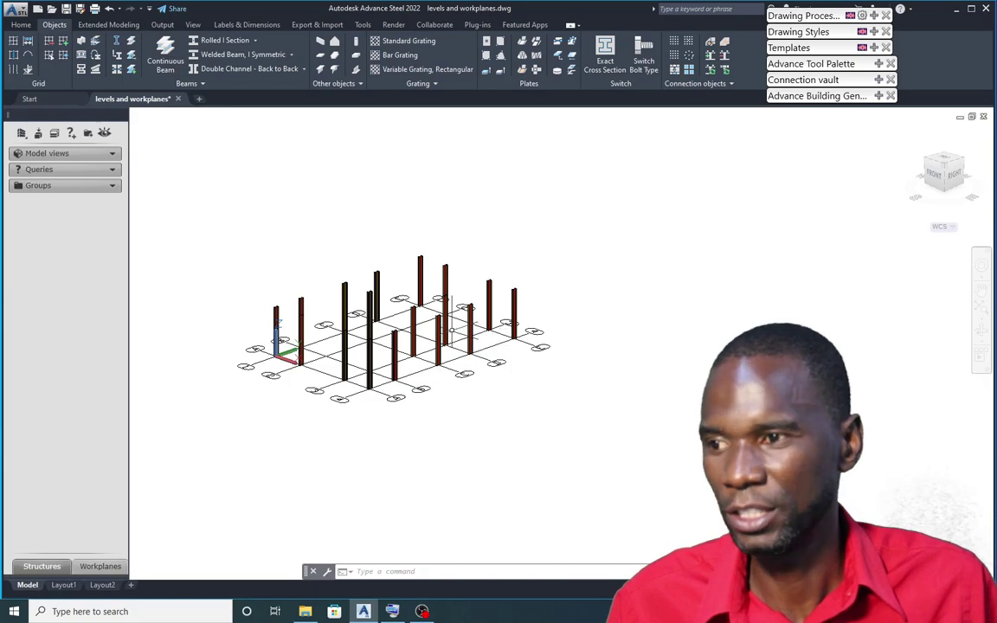
pyautogui.scroll(3, 451, 329)
pyautogui.scroll(-2, 403, 339)
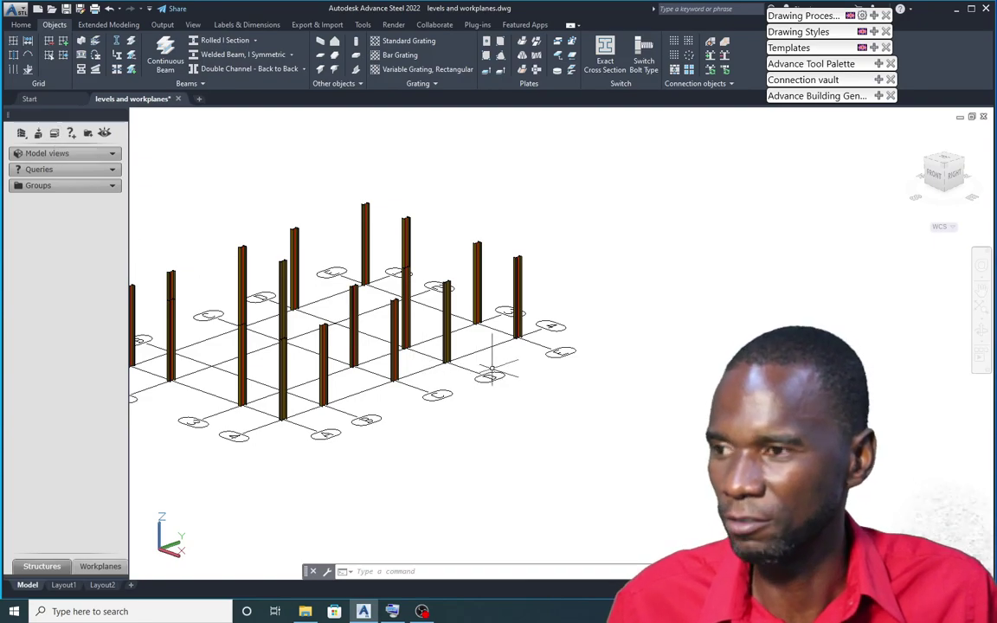
pyautogui.scroll(-3, 484, 324)
pyautogui.scroll(2, 416, 381)
pyautogui.keyDown('shift'); pyautogui.moveTo(581, 417); pyautogui.dragTo(556, 423, button='middle'); pyautogui.keyUp('shift')
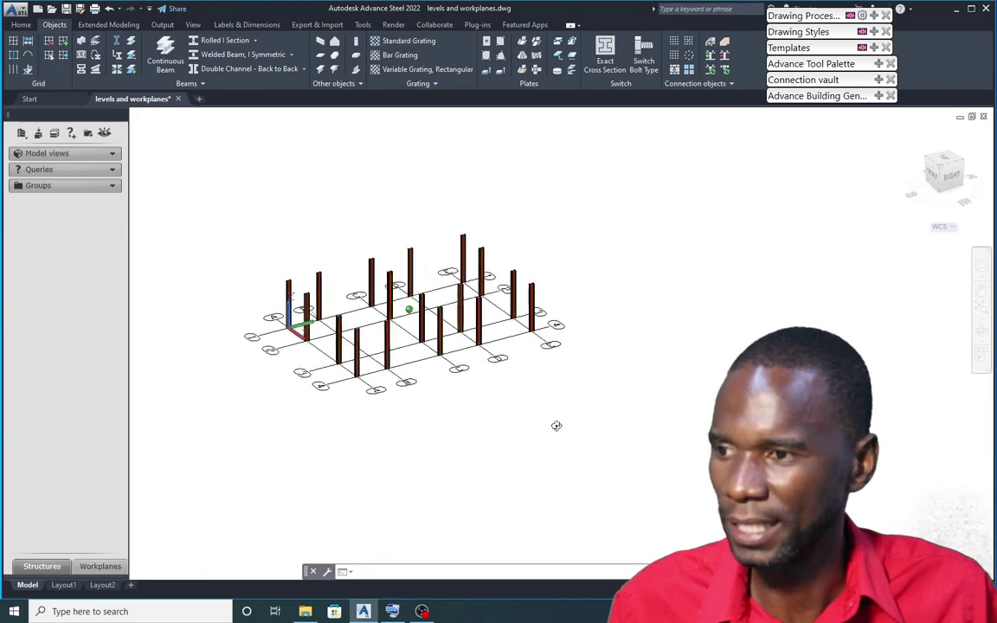
pyautogui.press('F8')
pyautogui.scroll(4, 485, 381)
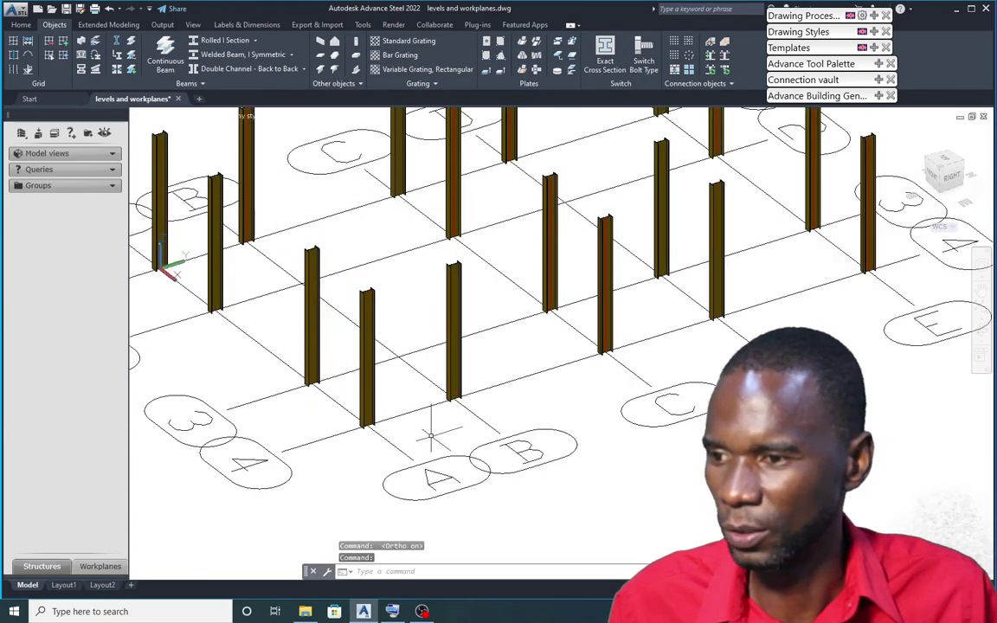
# Examine the steel columns on the grid from overall and close-up views and from lower and higher viewing angles.
pyautogui.scroll(-4, 478, 411)
pyautogui.scroll(2, 475, 402)
pyautogui.scroll(-4, 571, 416)
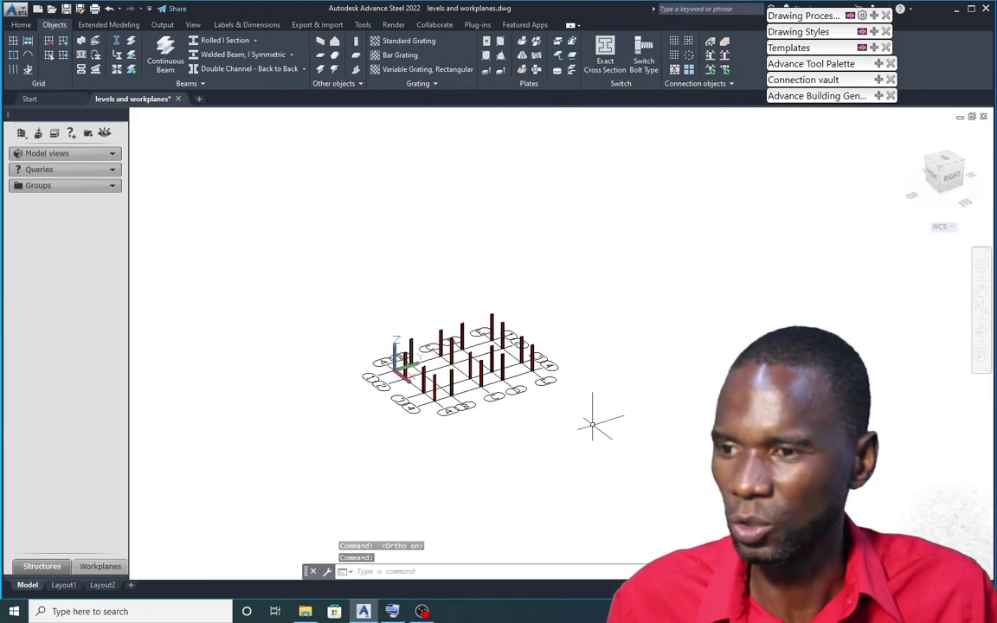
pyautogui.scroll(3, 539, 398)
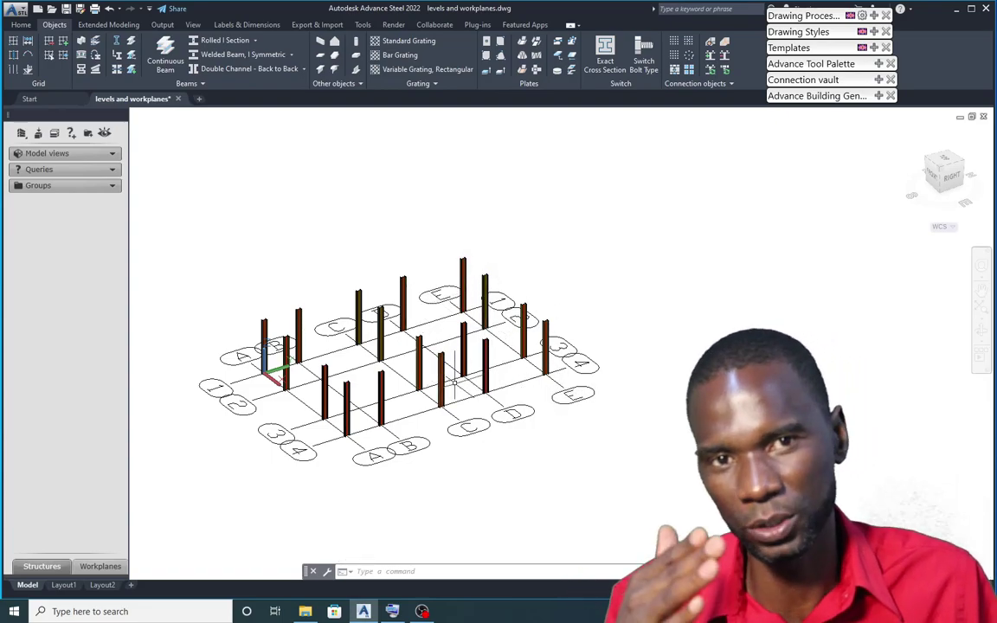
pyautogui.scroll(3, 467, 372)
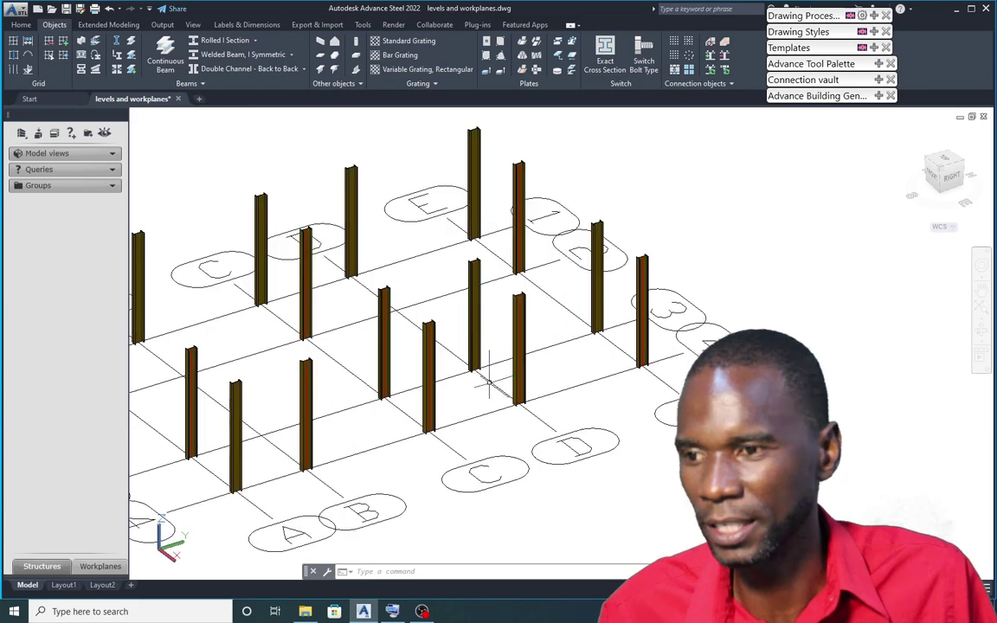
pyautogui.scroll(-4, 412, 349)
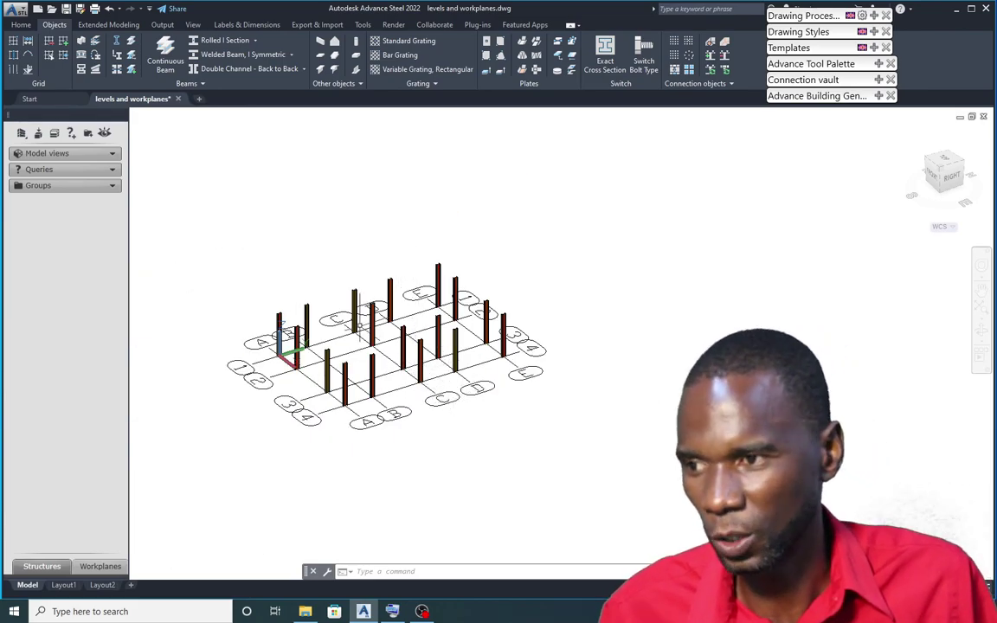
pyautogui.scroll(4, 475, 333)
pyautogui.scroll(-5, 479, 331)
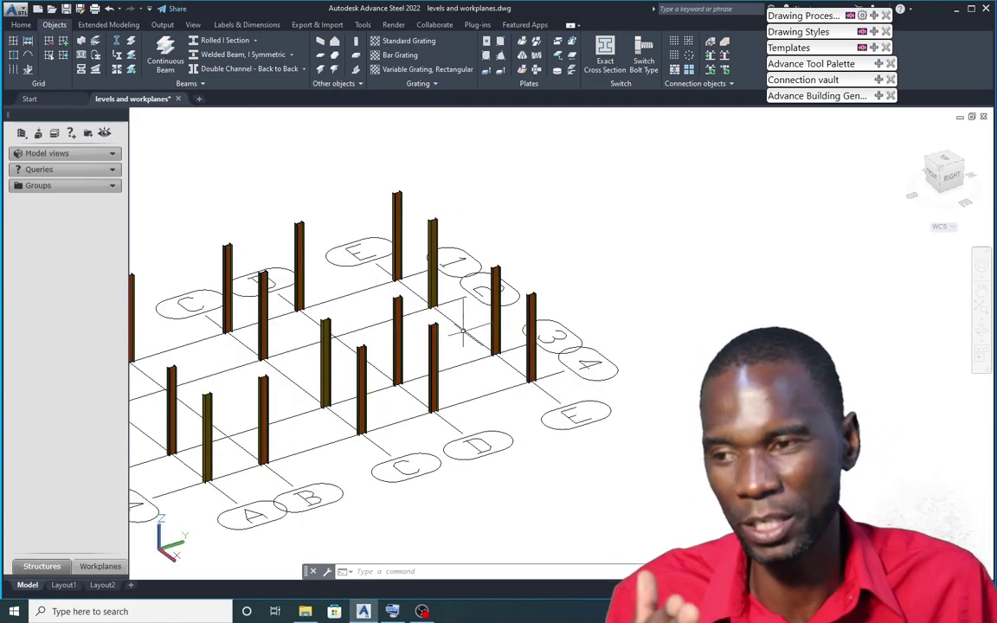
pyautogui.keyDown('shift'); pyautogui.moveTo(522, 401); pyautogui.dragTo(497, 362, button='middle'); pyautogui.keyUp('shift')
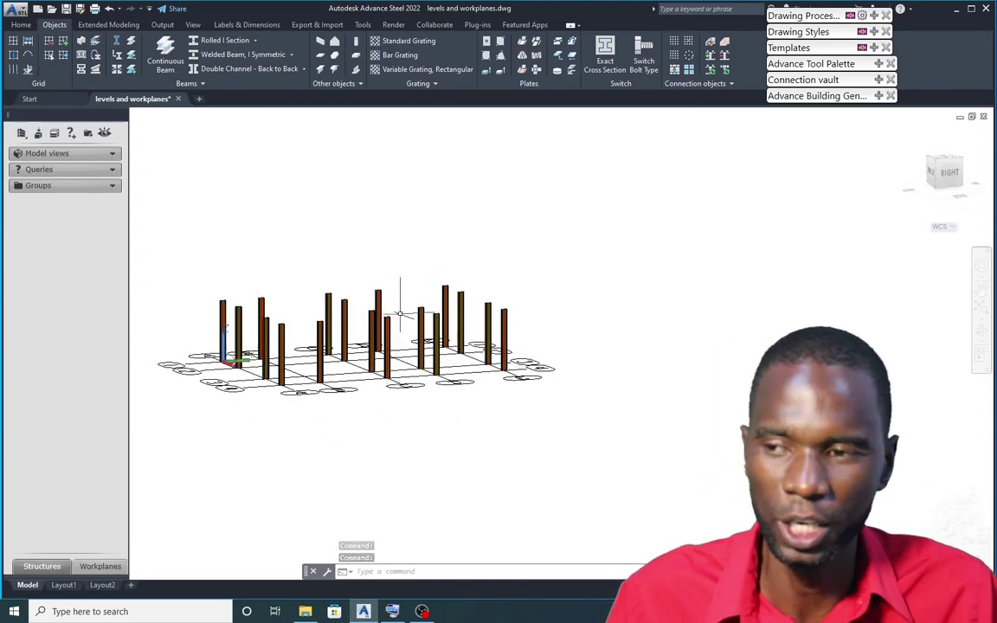
pyautogui.scroll(4, 510, 313)
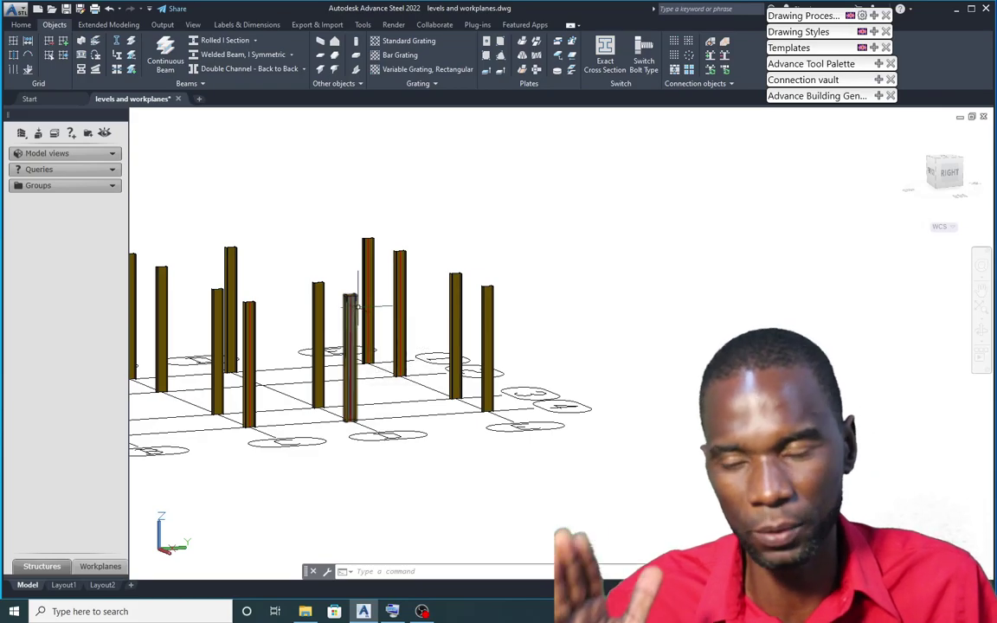
pyautogui.keyDown('shift'); pyautogui.moveTo(354, 306); pyautogui.dragTo(422, 333, button='middle'); pyautogui.keyUp('shift')
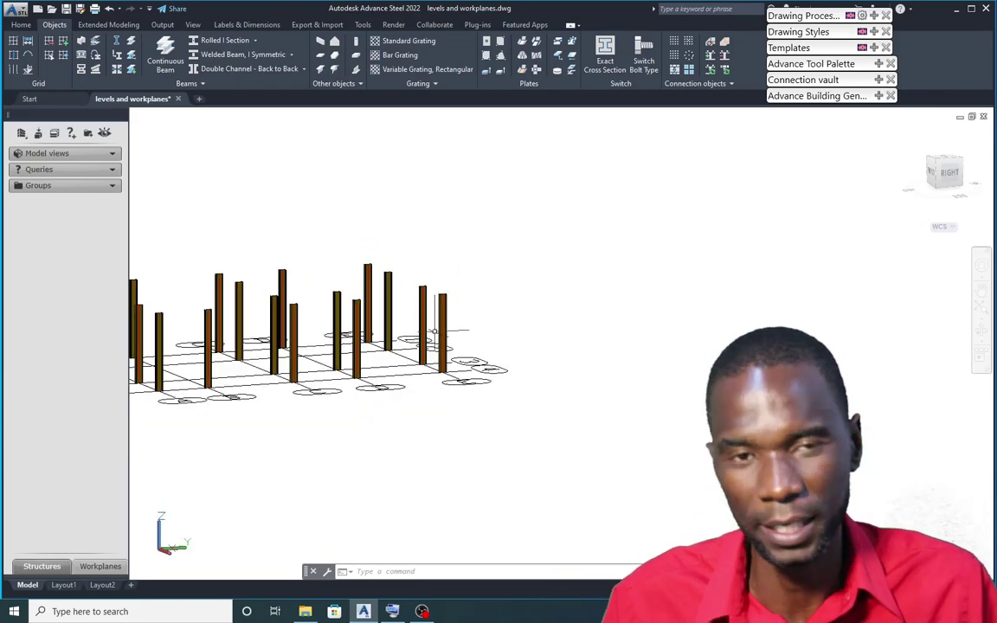
pyautogui.scroll(-3, 465, 320)
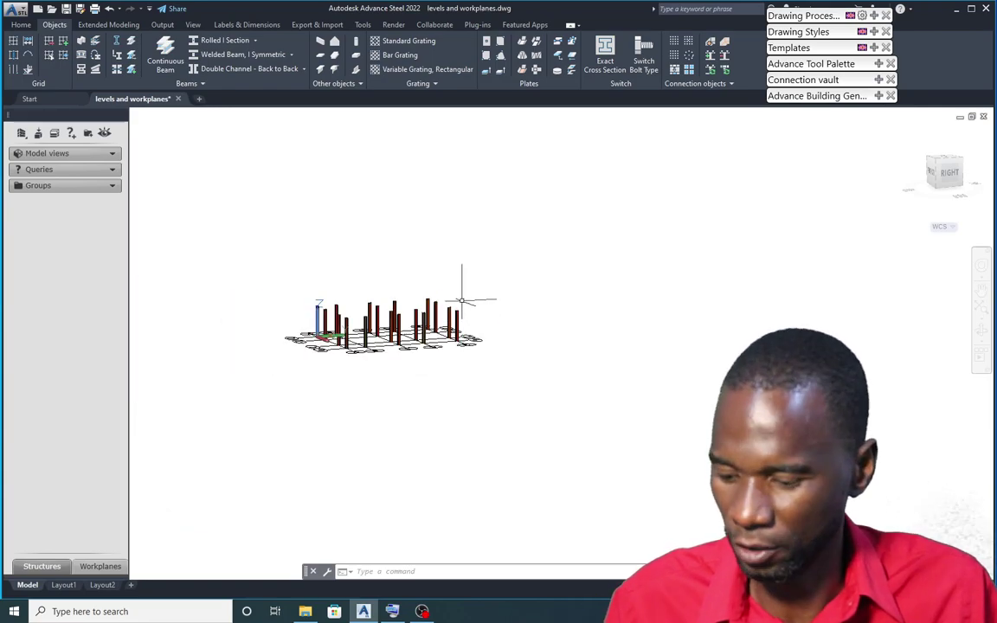
pyautogui.keyDown('shift'); pyautogui.moveTo(460, 285); pyautogui.dragTo(465, 324, button='middle'); pyautogui.keyUp('shift')
pyautogui.scroll(3, 410, 320)
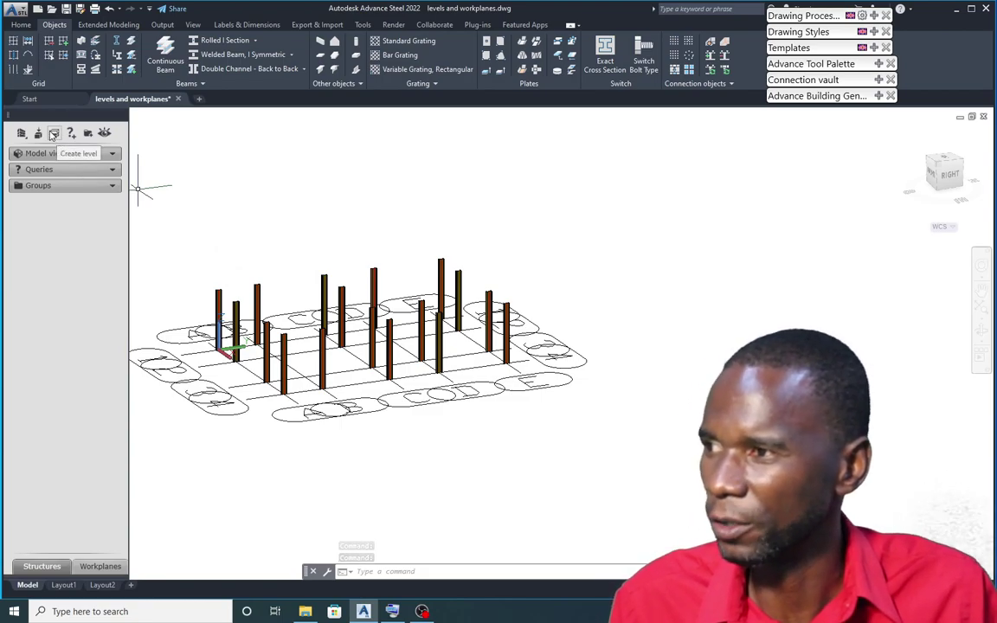
# Create a level named Level 0 above the building at altitude 0.0 with no base level.
pyautogui.click(53, 134)
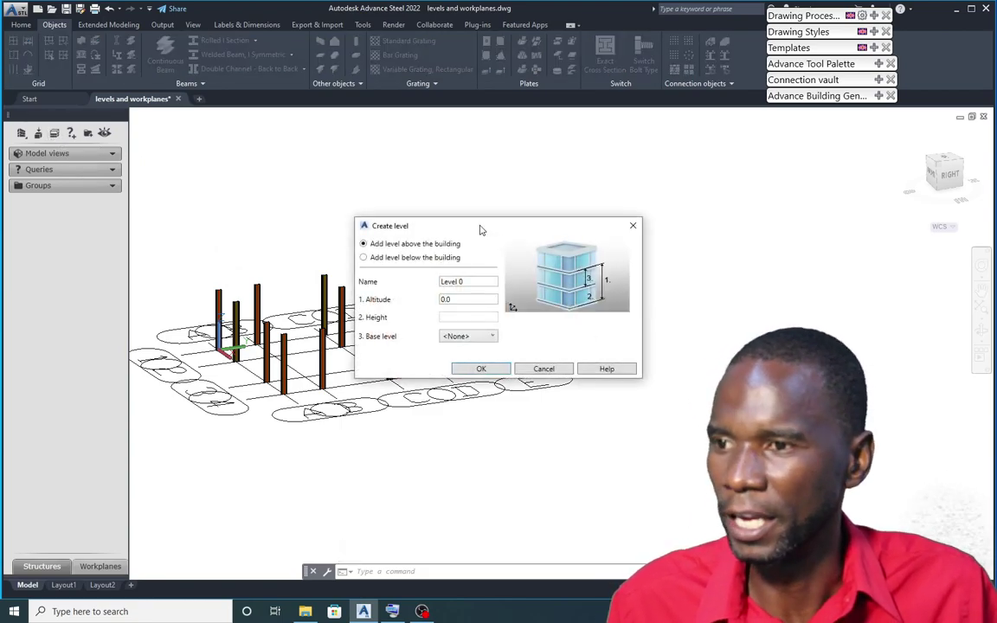
pyautogui.moveTo(480, 230); pyautogui.dragTo(418, 184)
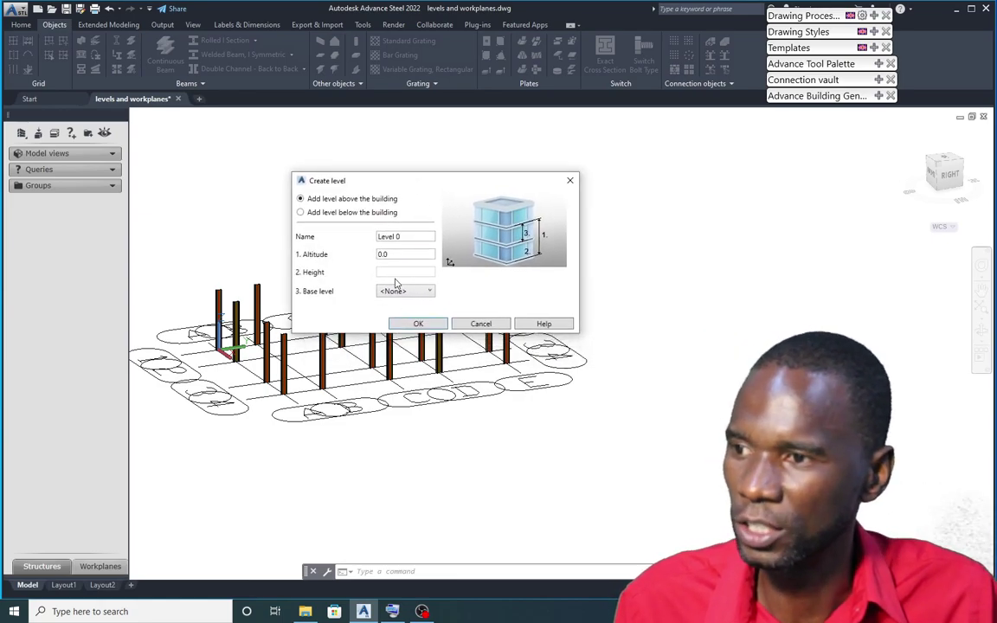
pyautogui.moveTo(409, 236); pyautogui.dragTo(366, 239)
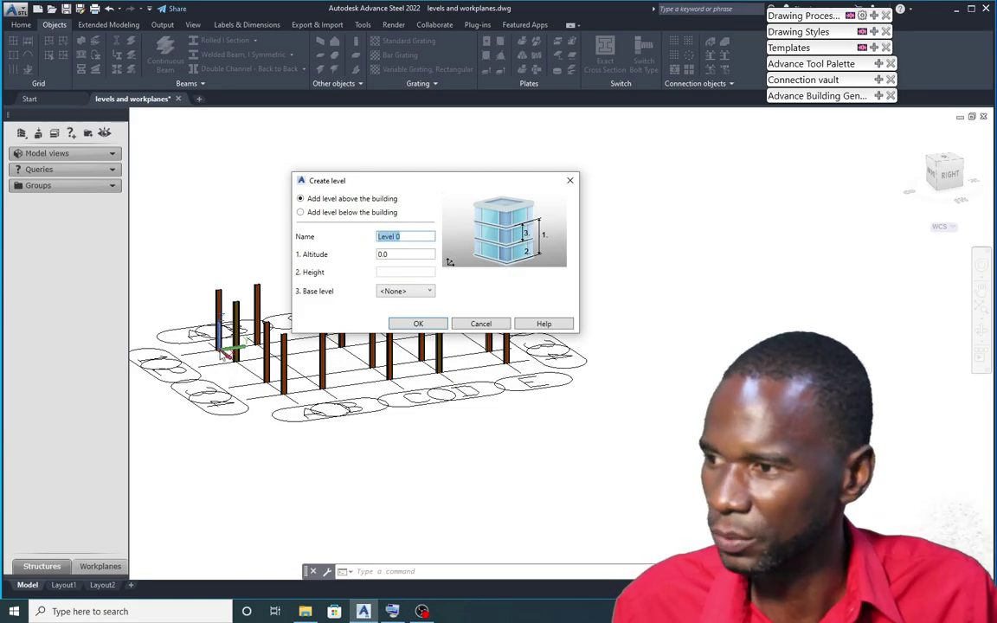
pyautogui.click(393, 255)
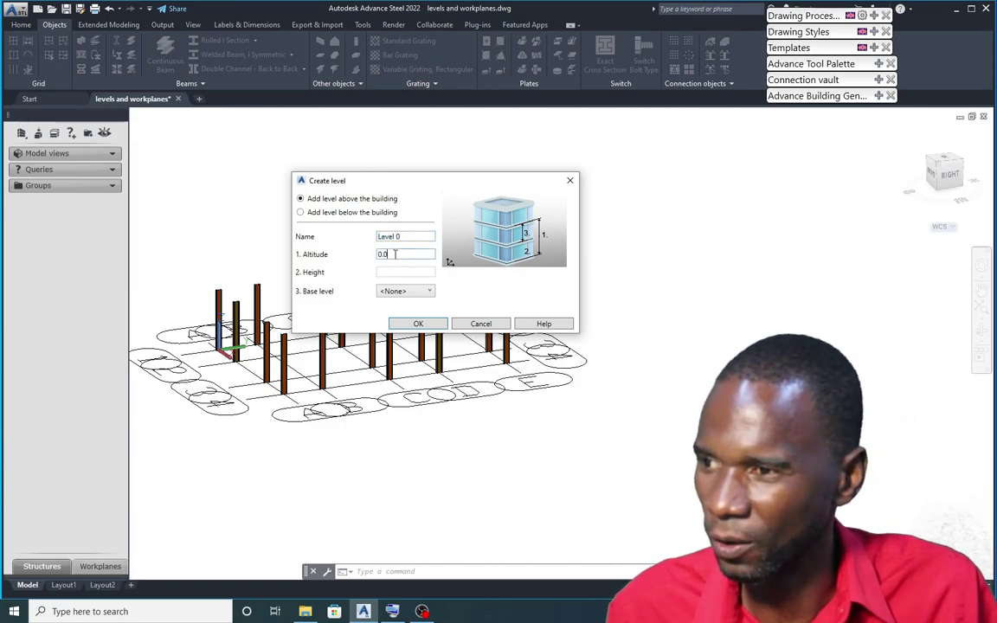
pyautogui.click(419, 324)
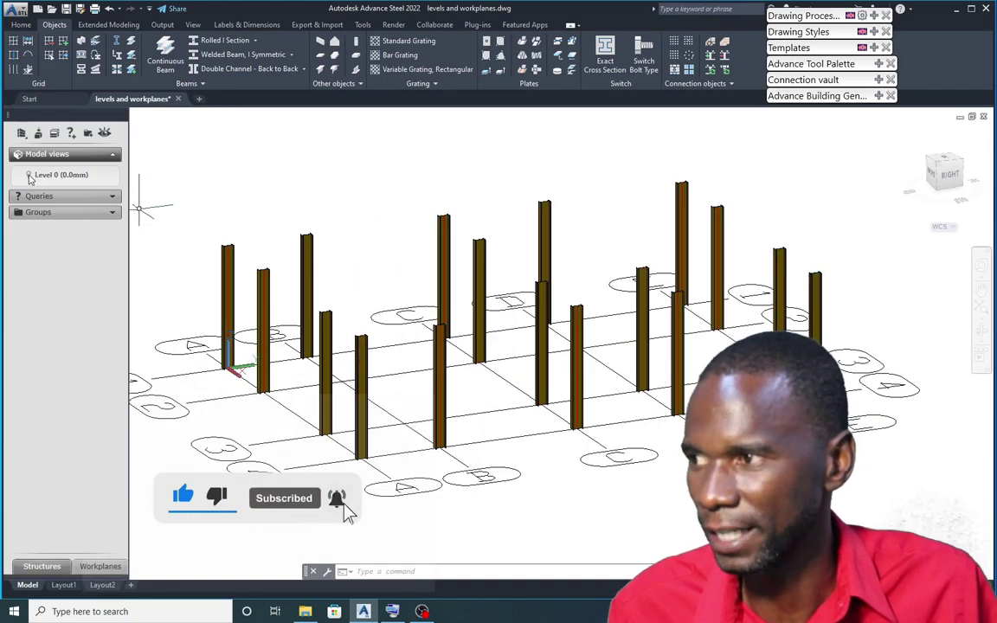
# Activate Level 0 to check what it displays, and deactivate it again to show the whole column model.
pyautogui.click(29, 176)
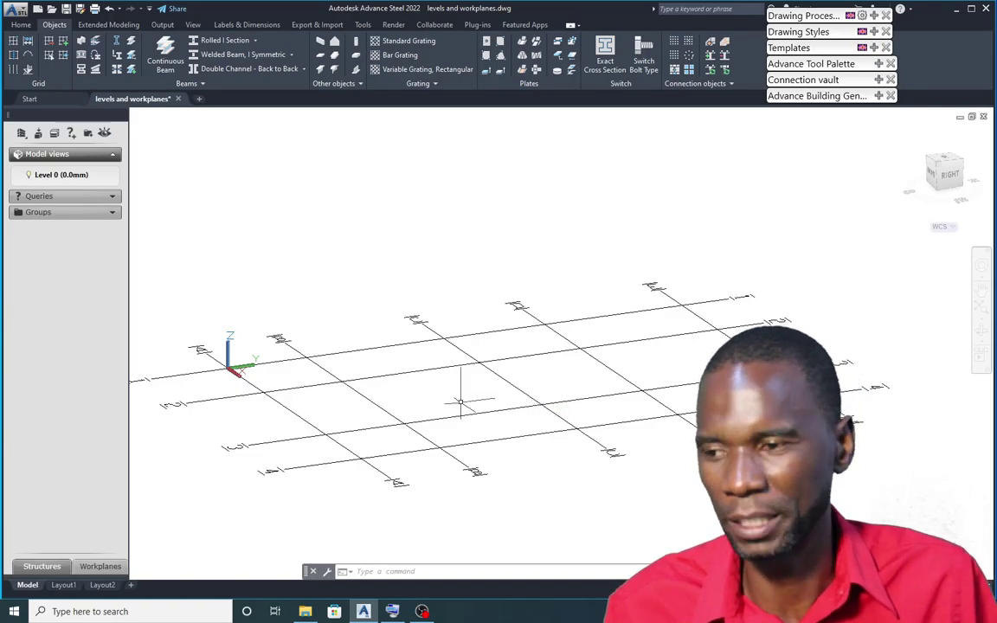
pyautogui.click(31, 176)
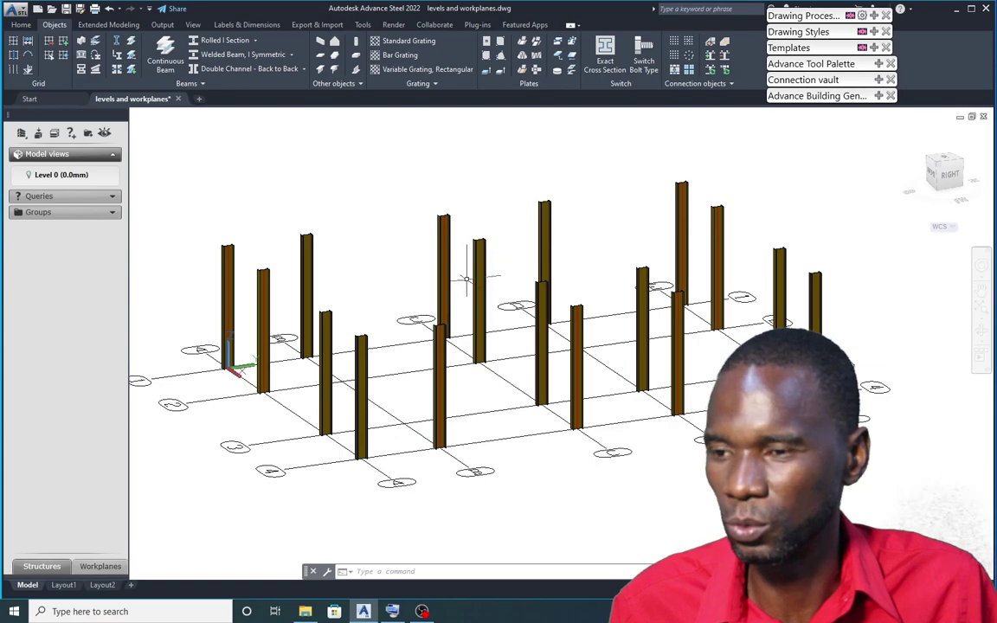
pyautogui.scroll(-2, 430, 295)
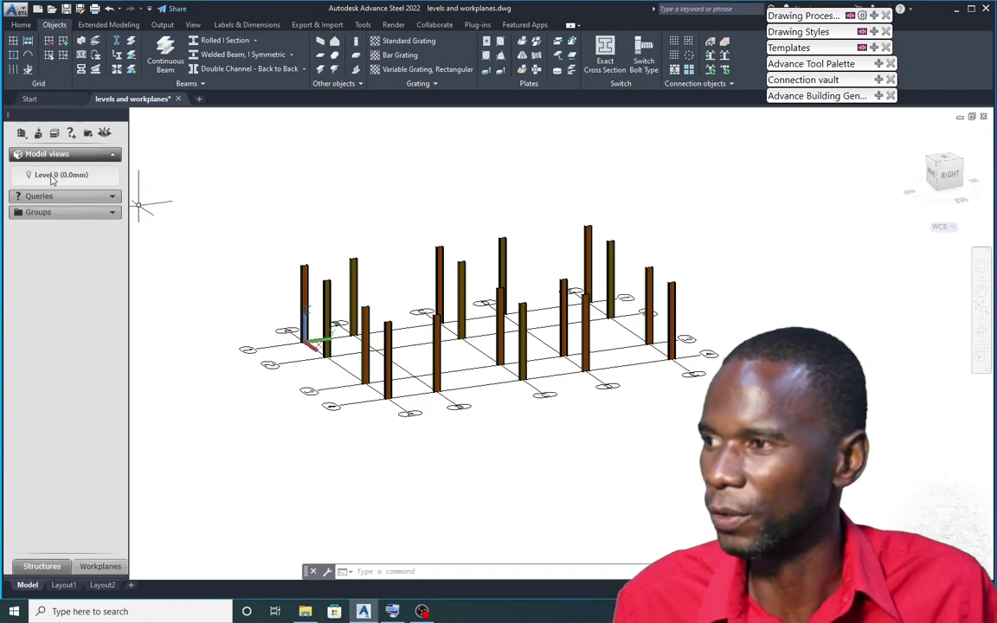
# Copy Level 0 above itself and set the height of the copied level to 2500 mm in its level properties.
pyautogui.rightClick(51, 178)
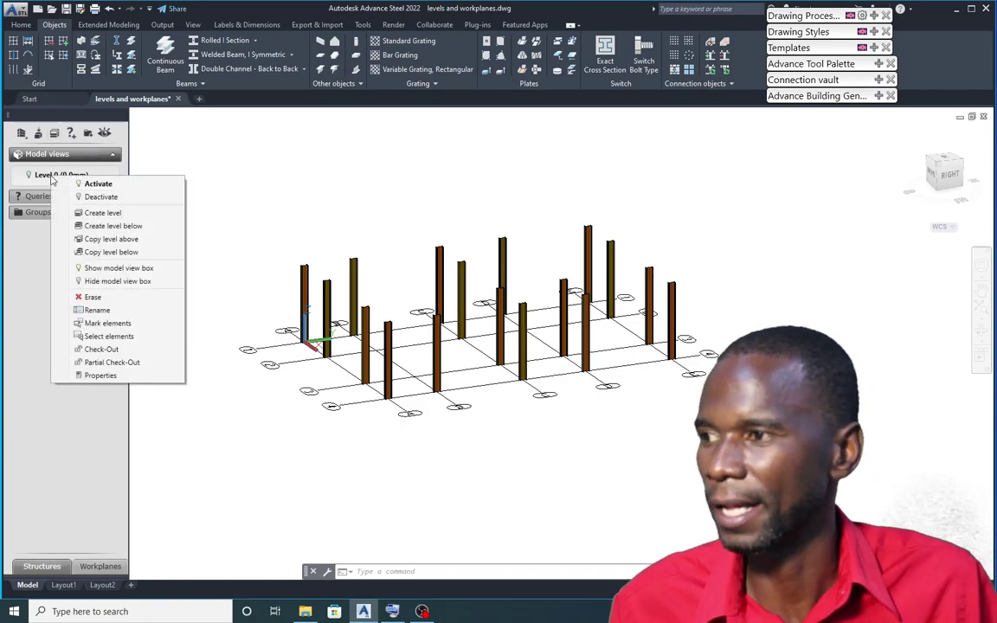
pyautogui.click(128, 241)
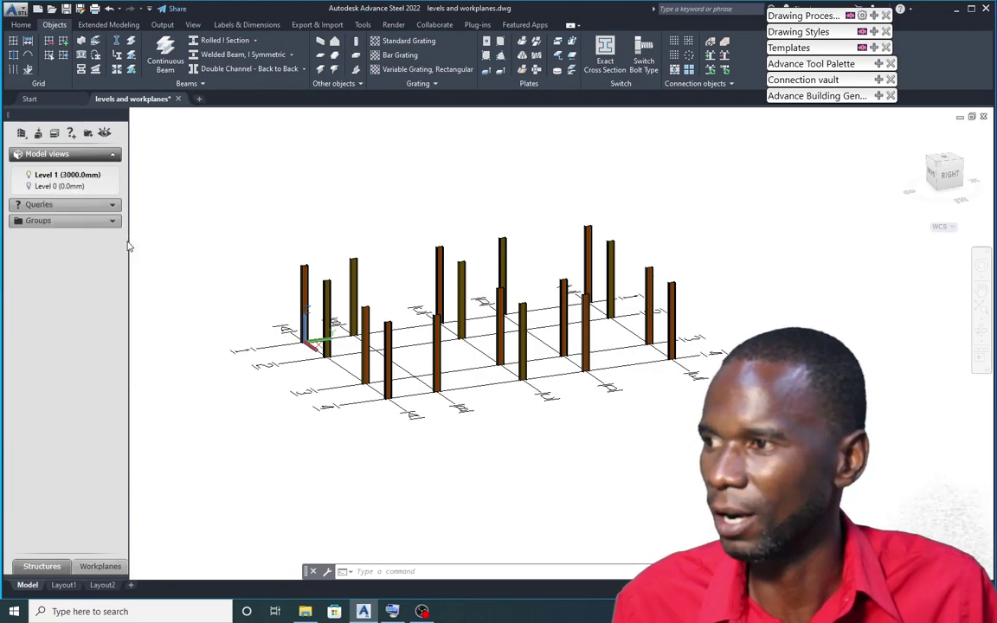
pyautogui.rightClick(58, 177)
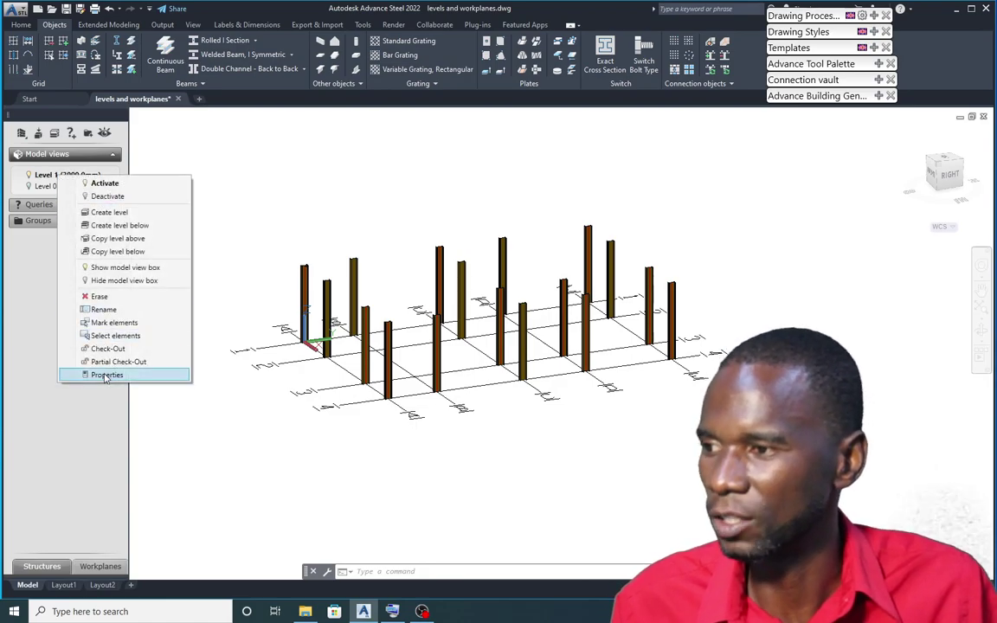
pyautogui.click(97, 338)
pyautogui.click(471, 316)
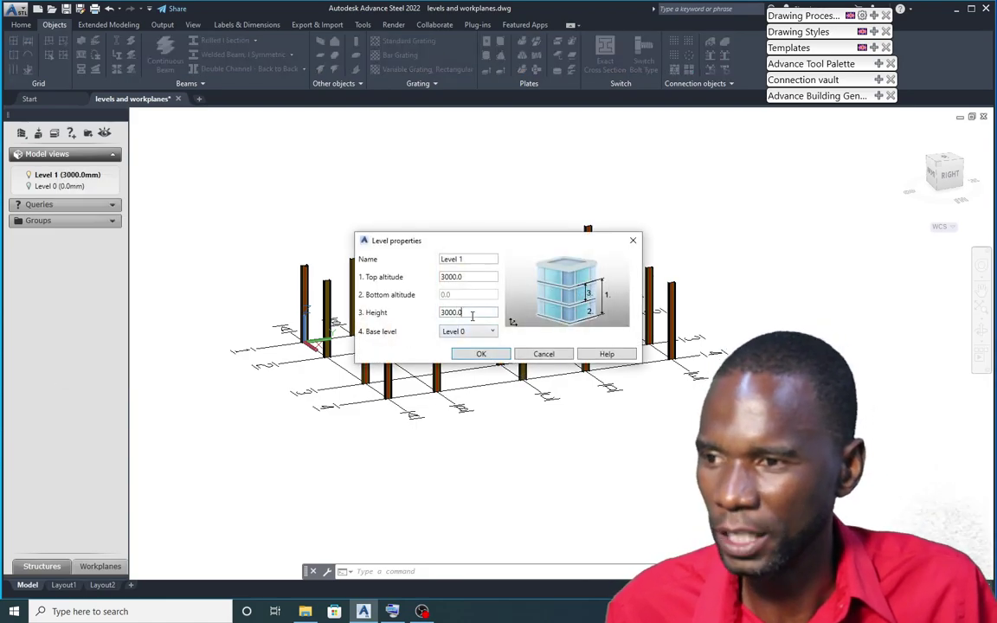
pyautogui.doubleClick(472, 313)
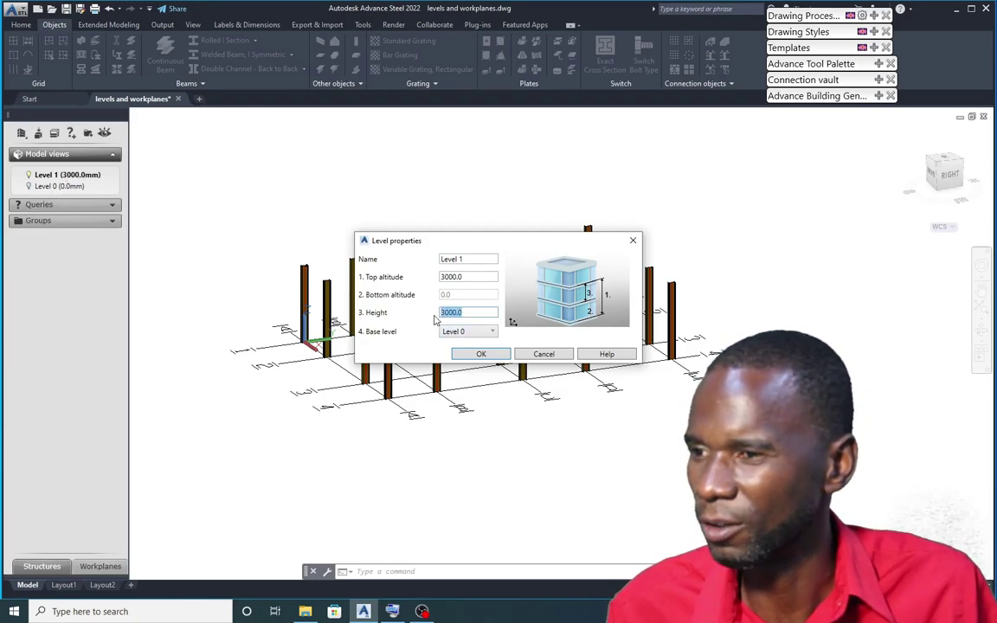
pyautogui.click(476, 312)
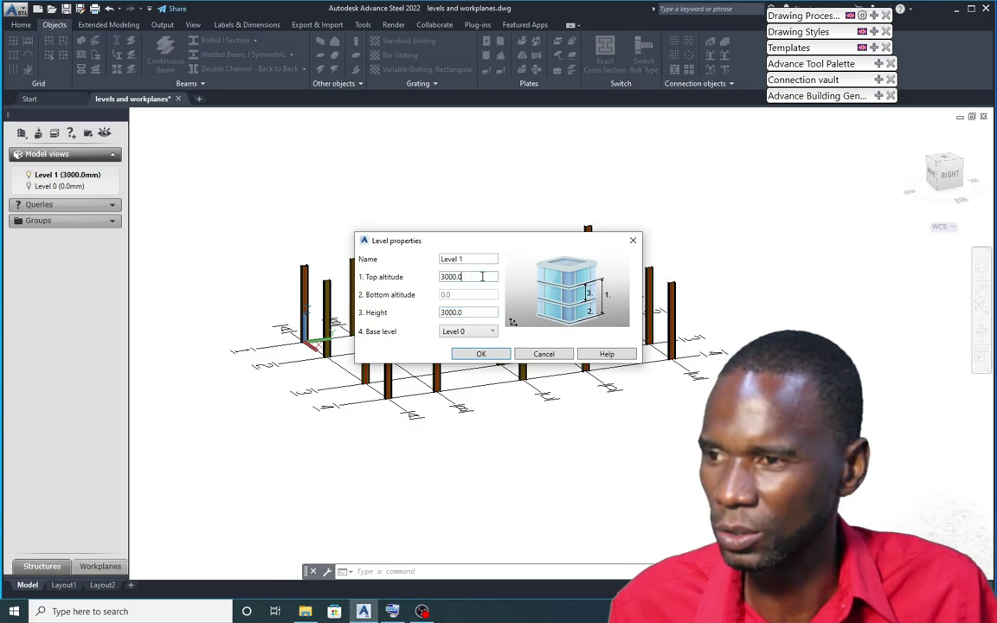
pyautogui.moveTo(464, 258); pyautogui.dragTo(440, 259)
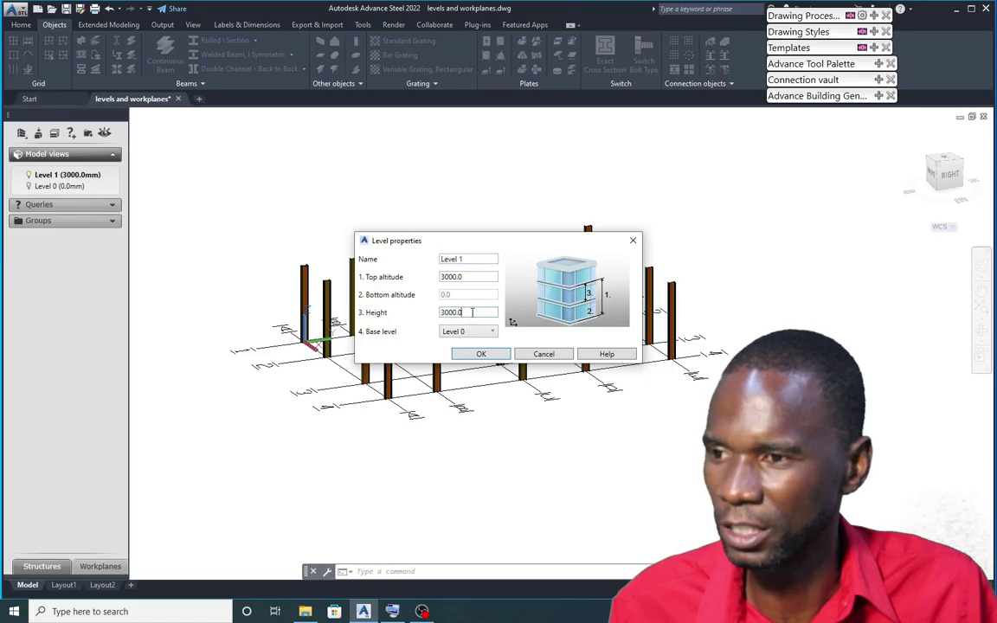
pyautogui.moveTo(472, 313); pyautogui.dragTo(419, 315)
pyautogui.write('2')
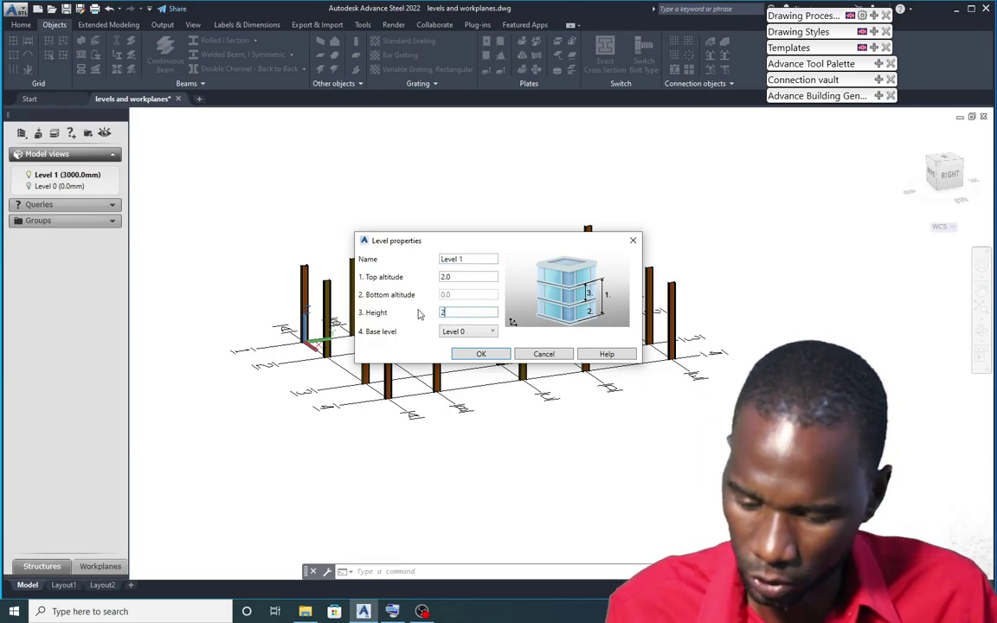
pyautogui.write('500')
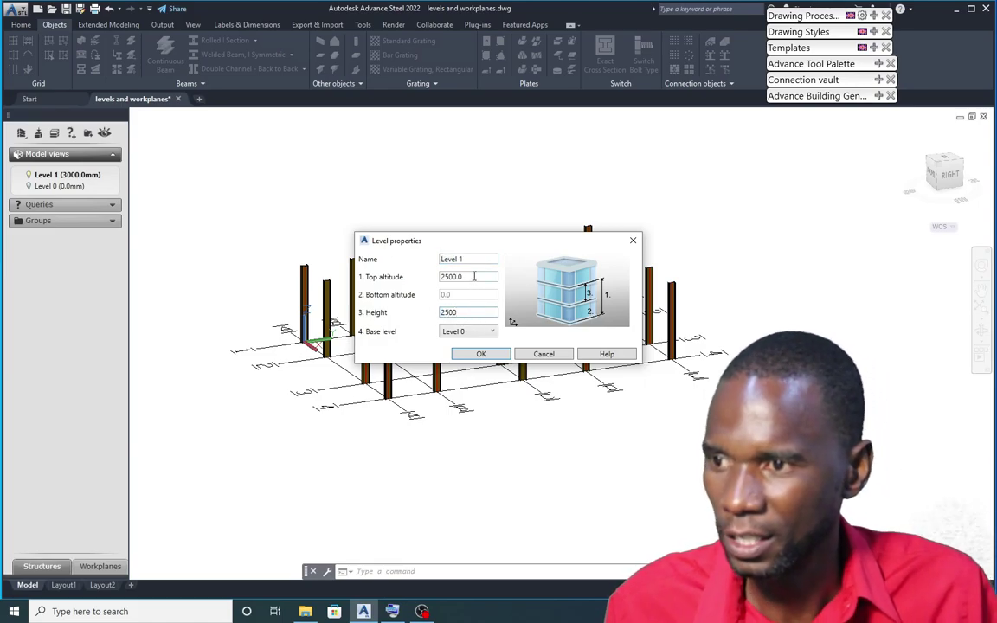
pyautogui.click(480, 353)
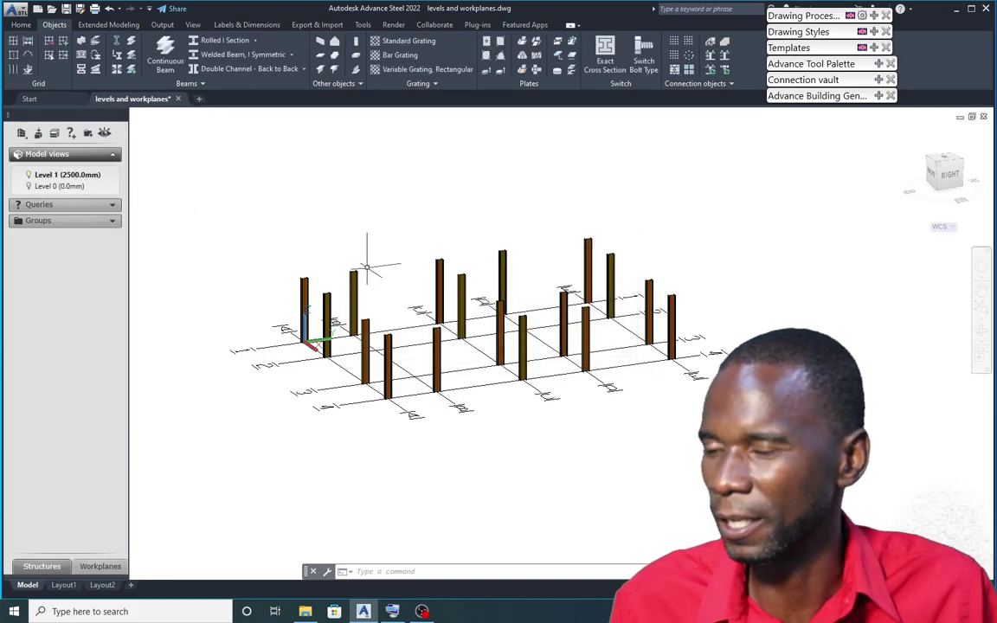
# Create a level named Level 2 above the building with a height of 2500, an altitude of 5000 and Level 1 as base level.
pyautogui.click(54, 132)
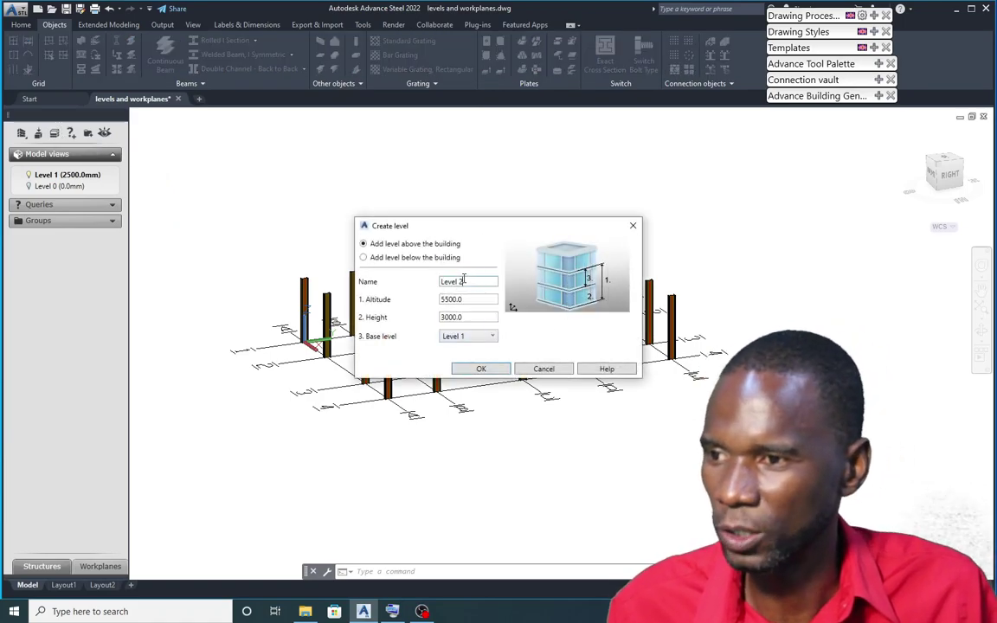
pyautogui.moveTo(465, 279); pyautogui.dragTo(443, 280)
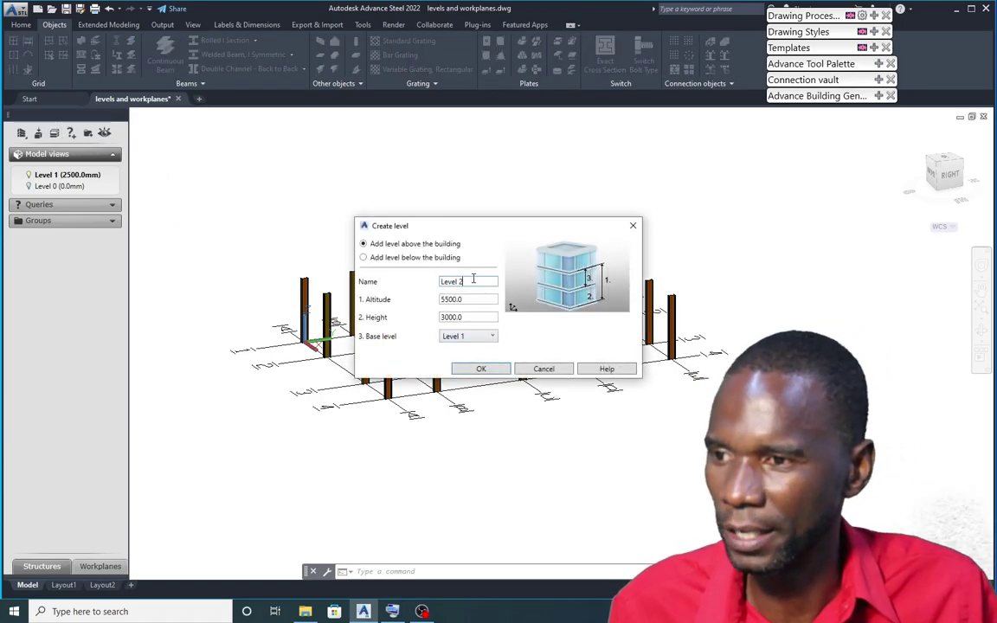
pyautogui.click(471, 281)
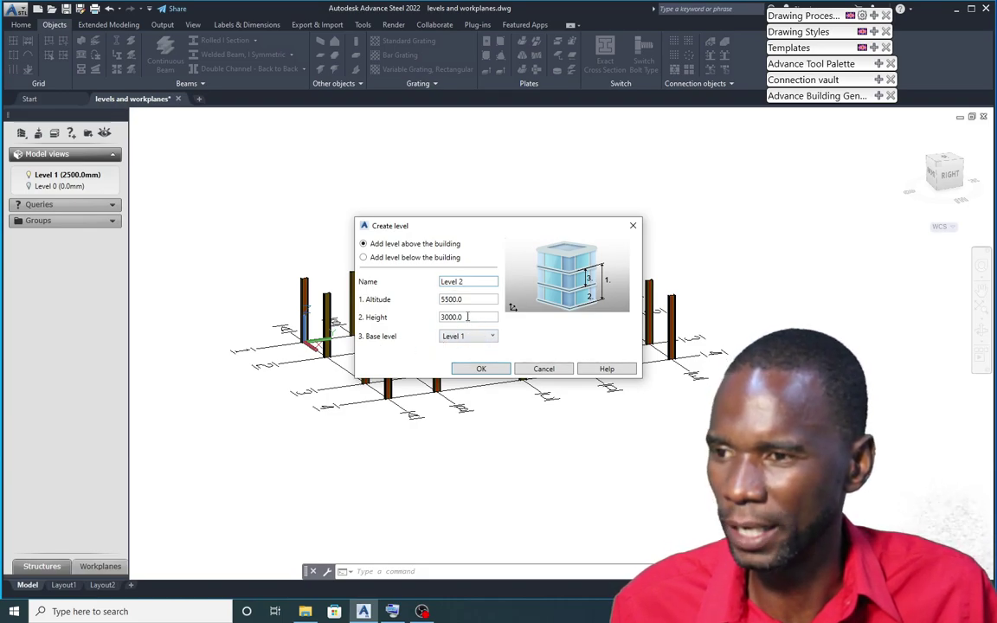
pyautogui.moveTo(467, 316); pyautogui.dragTo(440, 316)
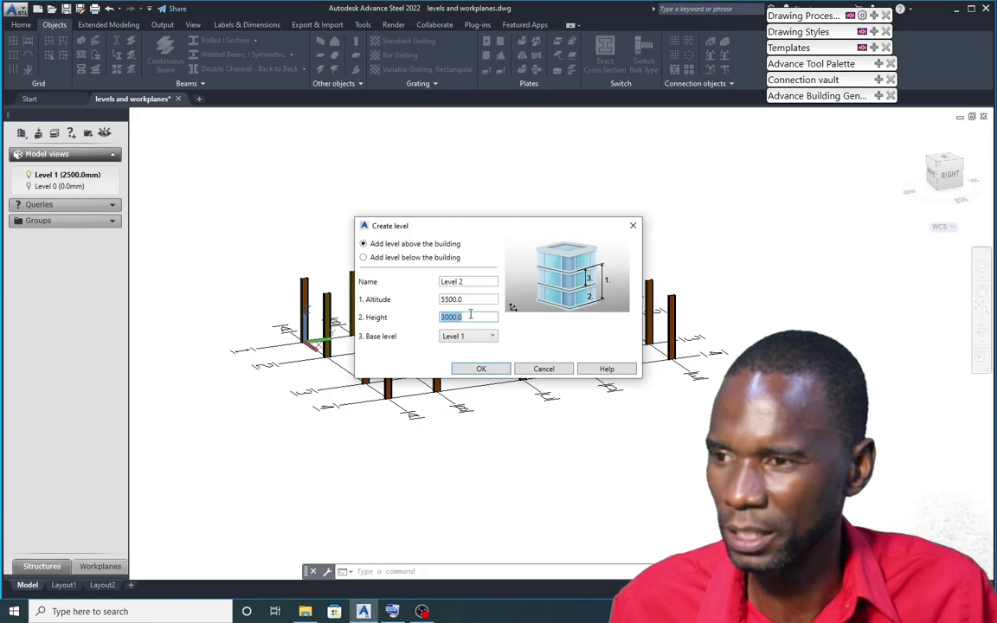
pyautogui.click(470, 317)
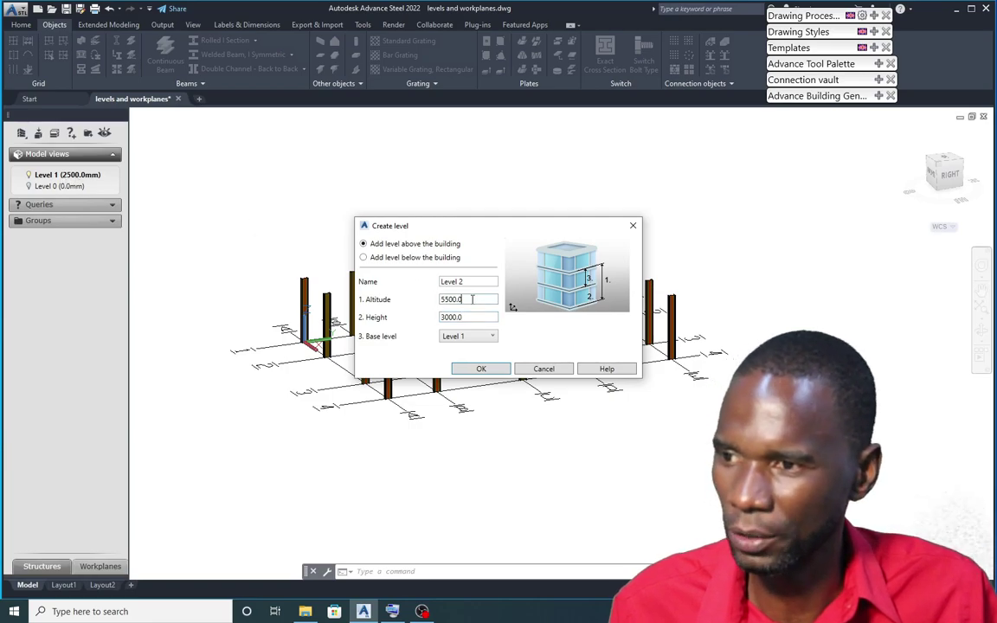
pyautogui.moveTo(472, 300); pyautogui.dragTo(430, 300)
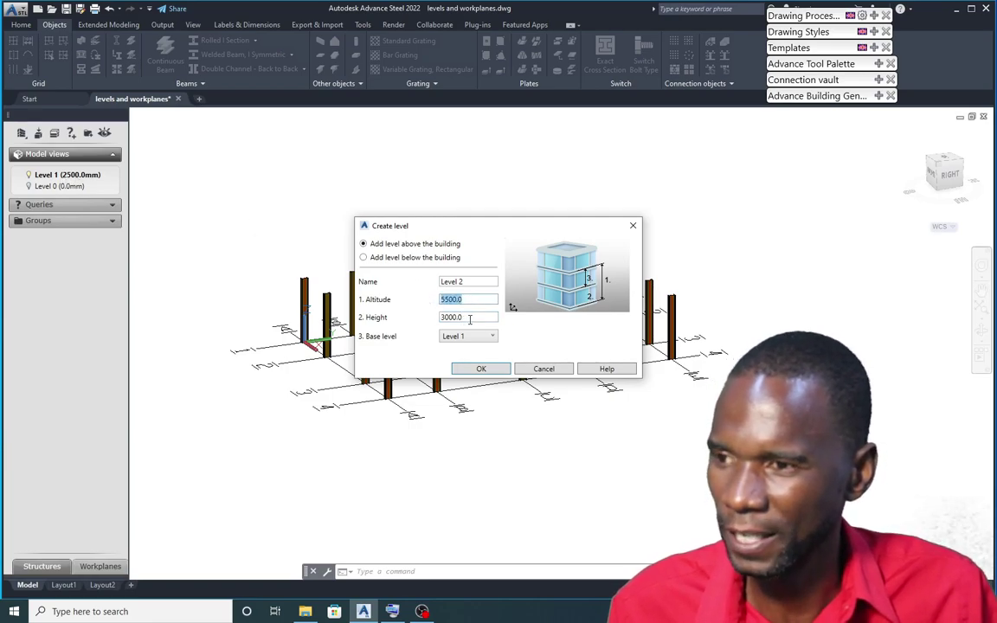
pyautogui.click(471, 318)
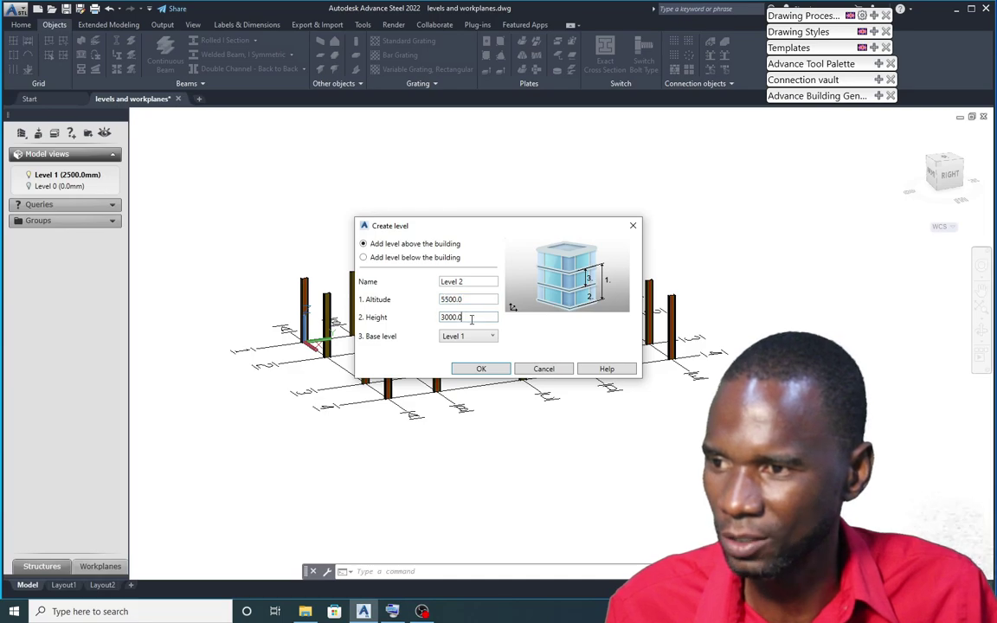
pyautogui.moveTo(465, 318); pyautogui.dragTo(451, 319)
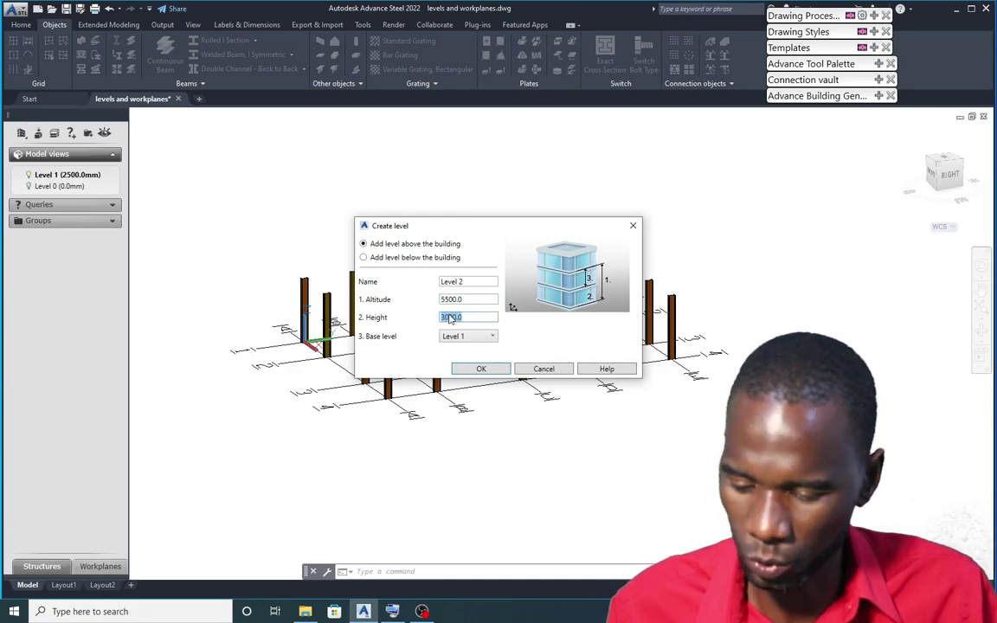
pyautogui.write('25')
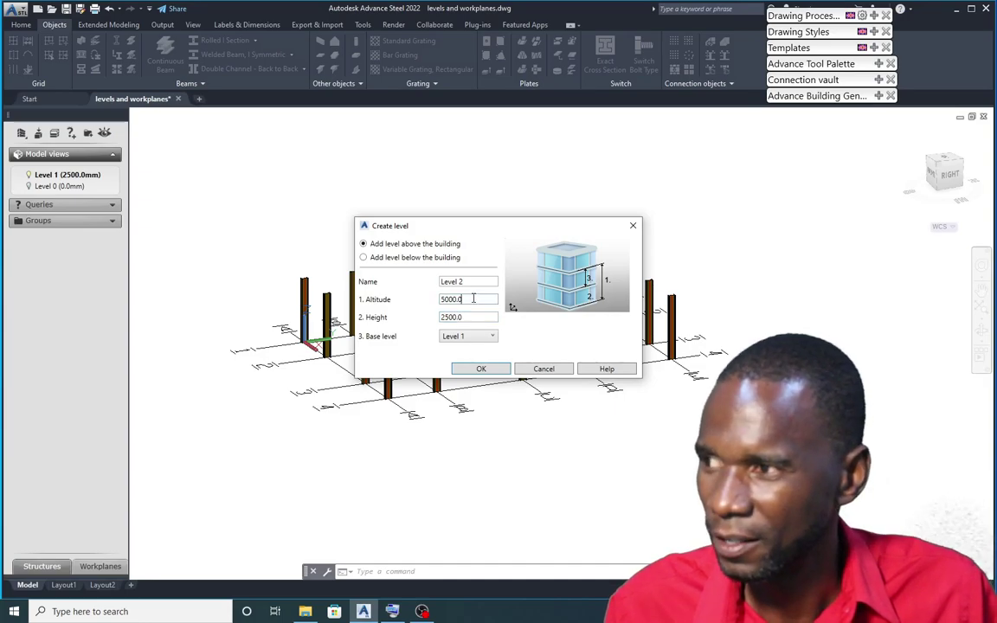
pyautogui.click(481, 369)
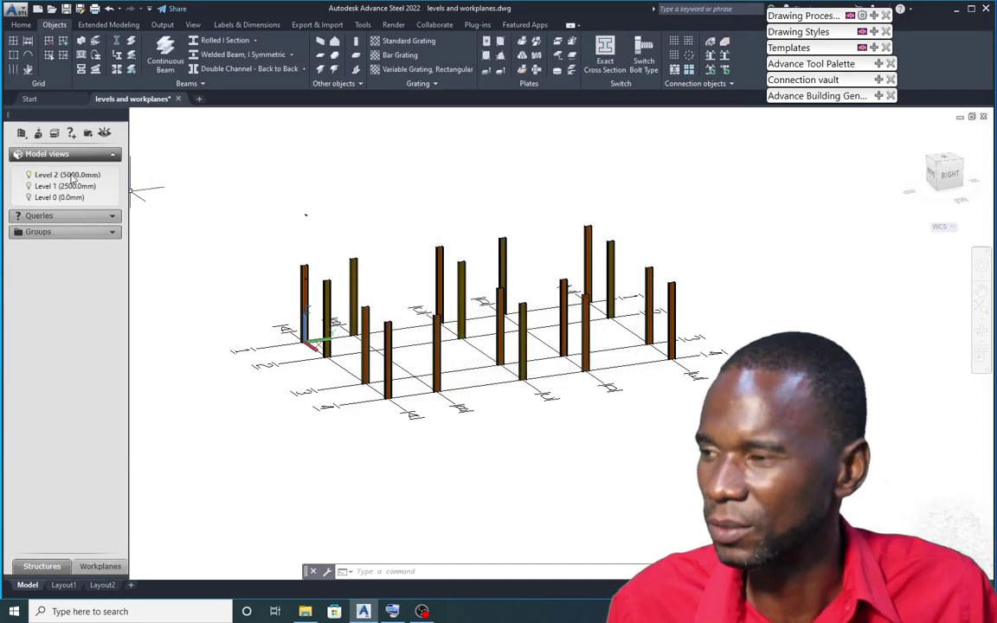
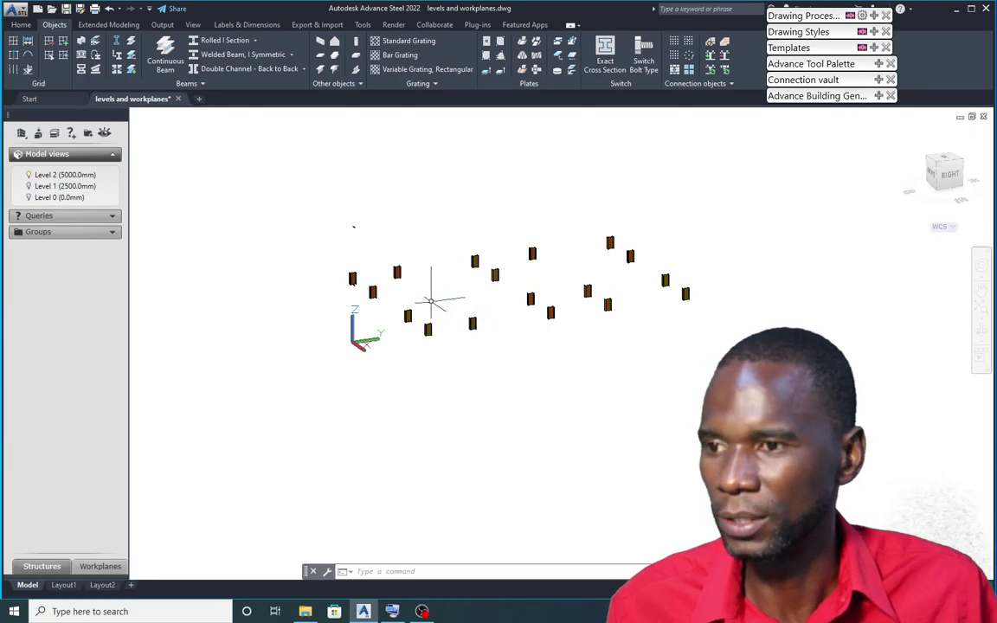
# Switch the model views of Level 2, Level 1 and Level 0 on and off to compare which parts of the columns and grid each displays.
pyautogui.scroll(3, 350, 282)
pyautogui.scroll(-5, 335, 290)
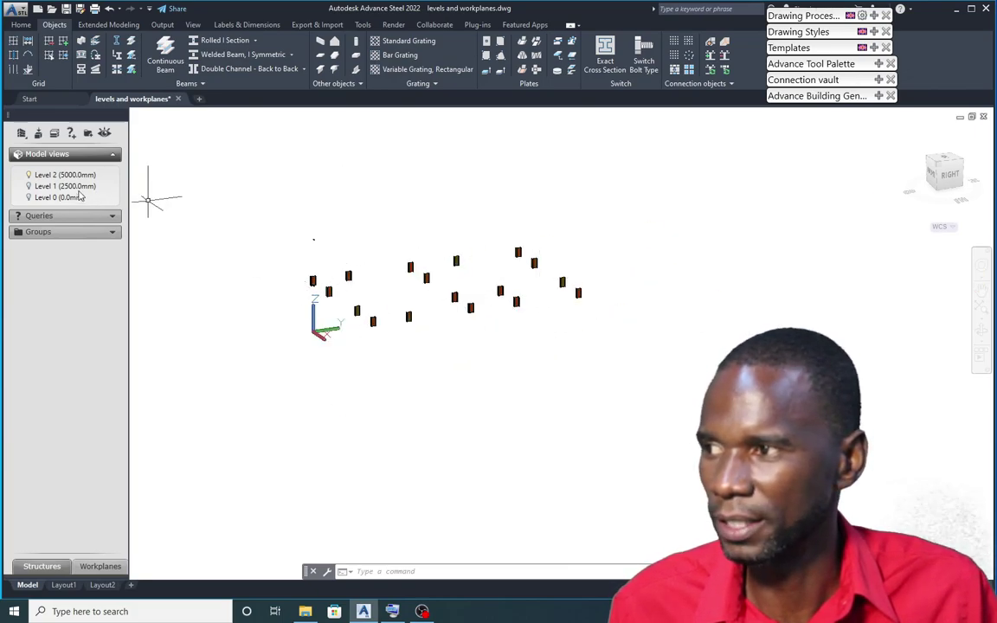
pyautogui.click(29, 175)
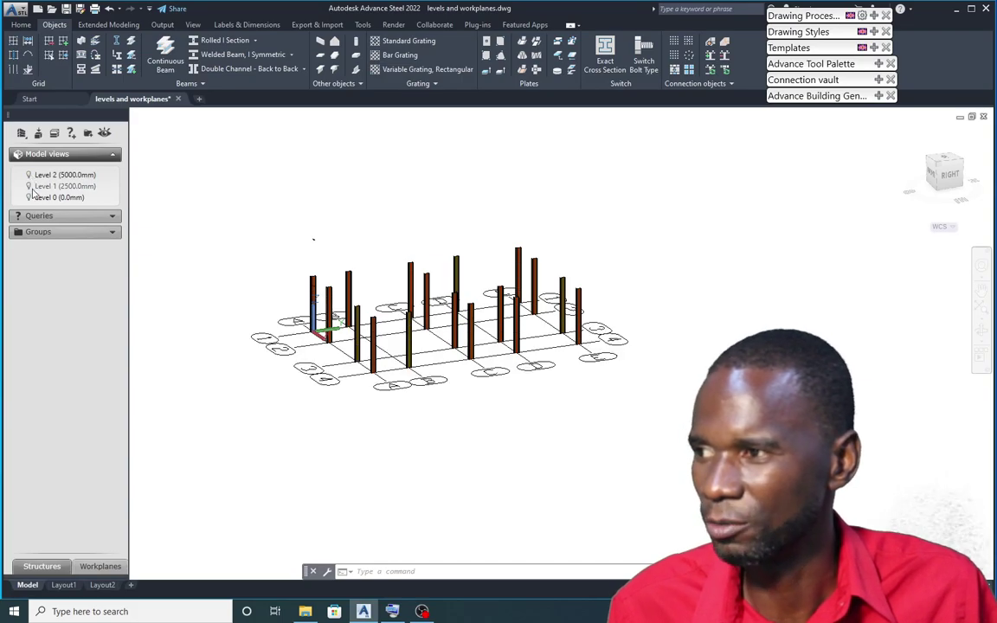
pyautogui.click(29, 187)
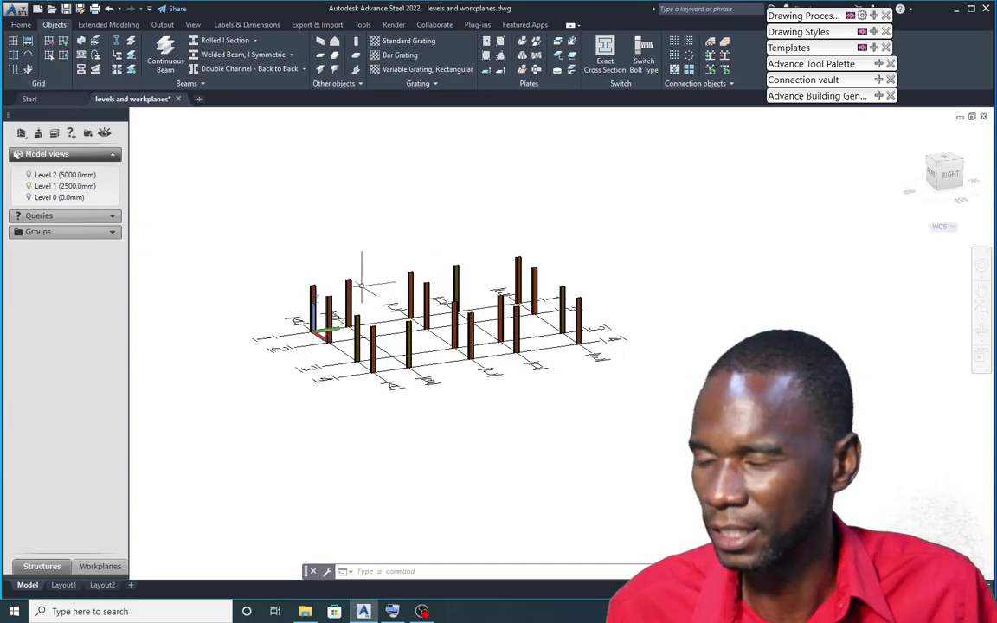
pyautogui.click(29, 187)
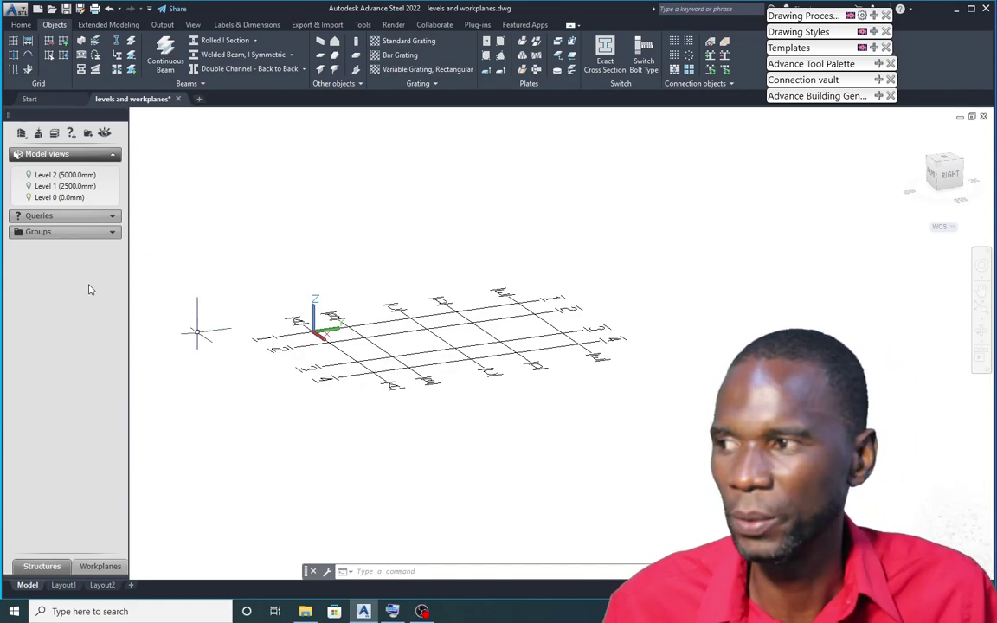
pyautogui.click(28, 186)
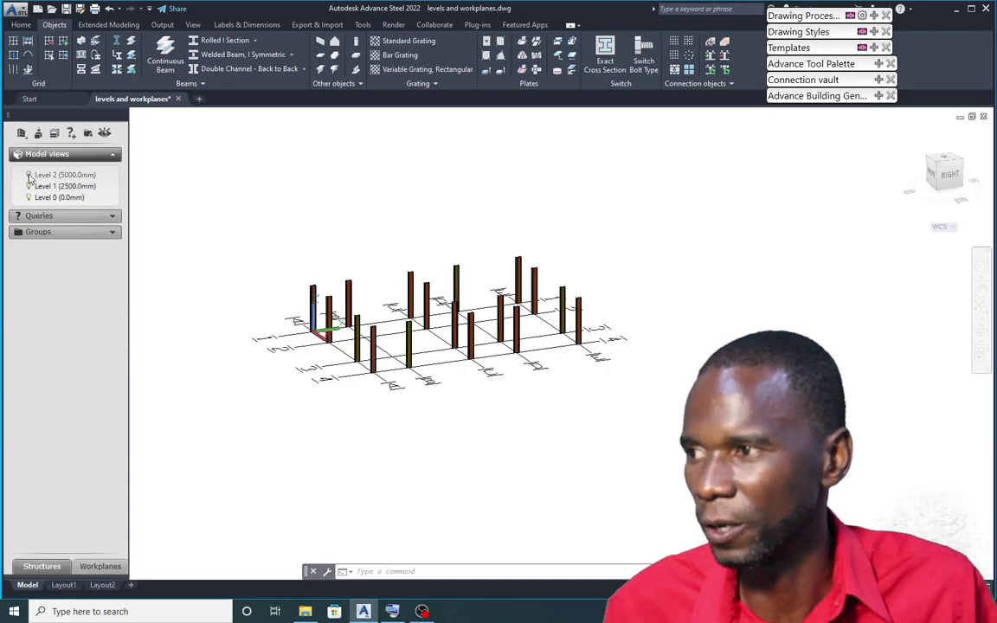
pyautogui.click(28, 176)
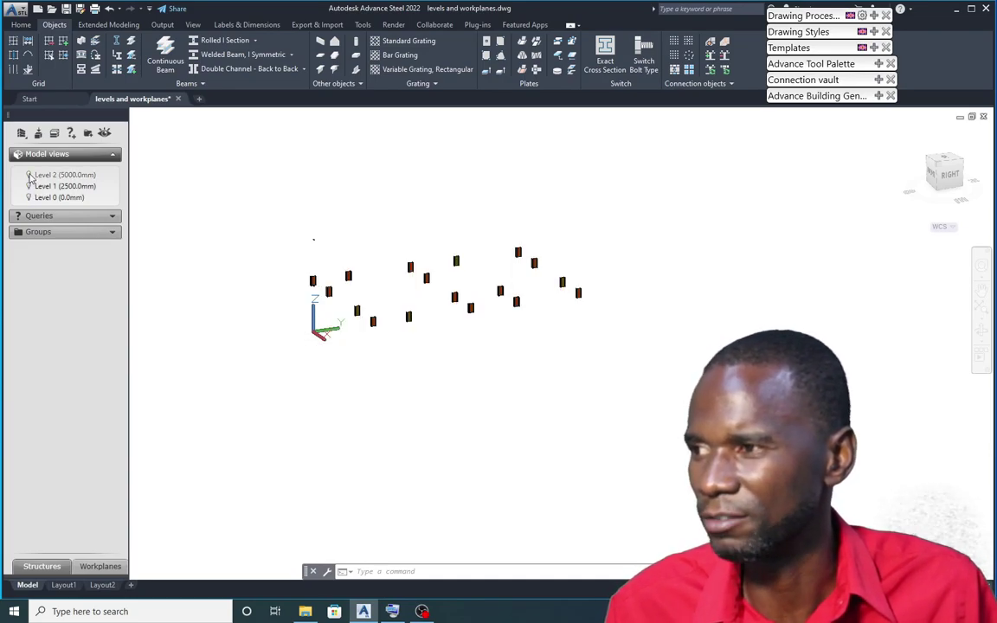
pyautogui.click(30, 186)
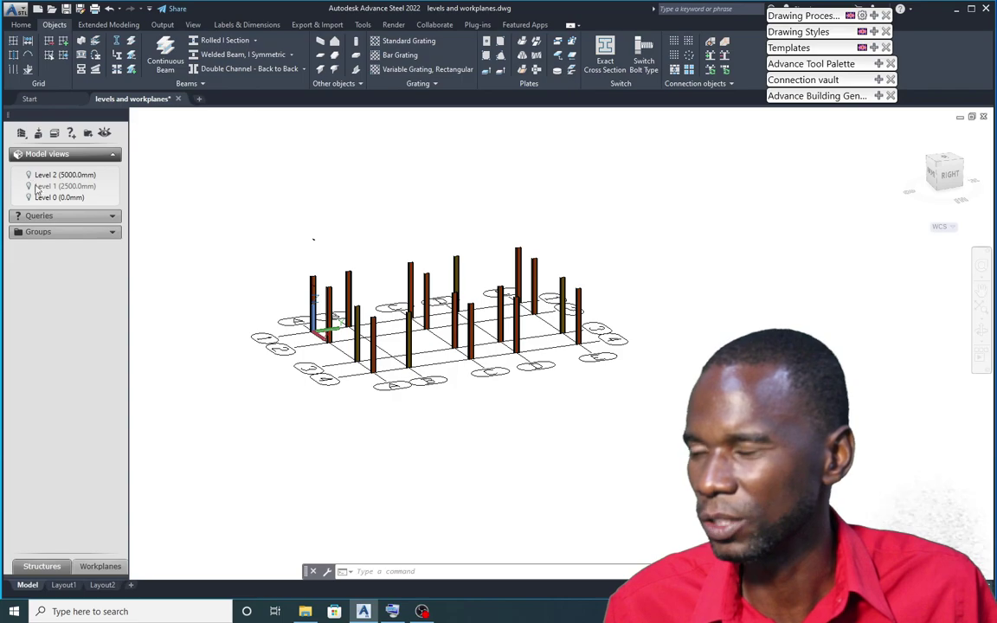
# Activate Level 2, inspect it in plan and isometric views, and deactivate it again to show the whole column model.
pyautogui.rightClick(52, 179)
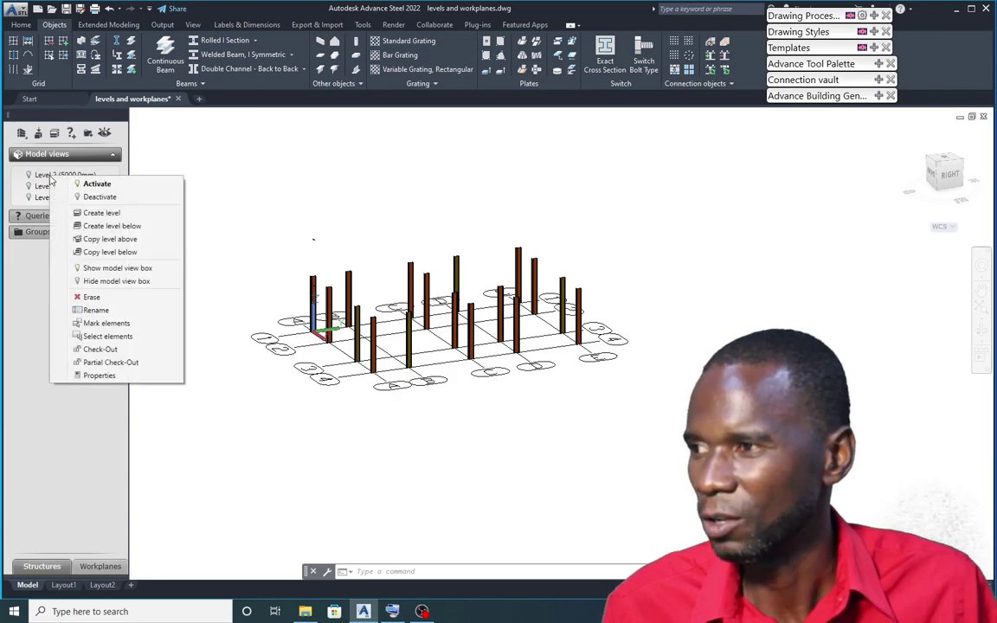
pyautogui.click(96, 183)
pyautogui.scroll(-10, 443, 405)
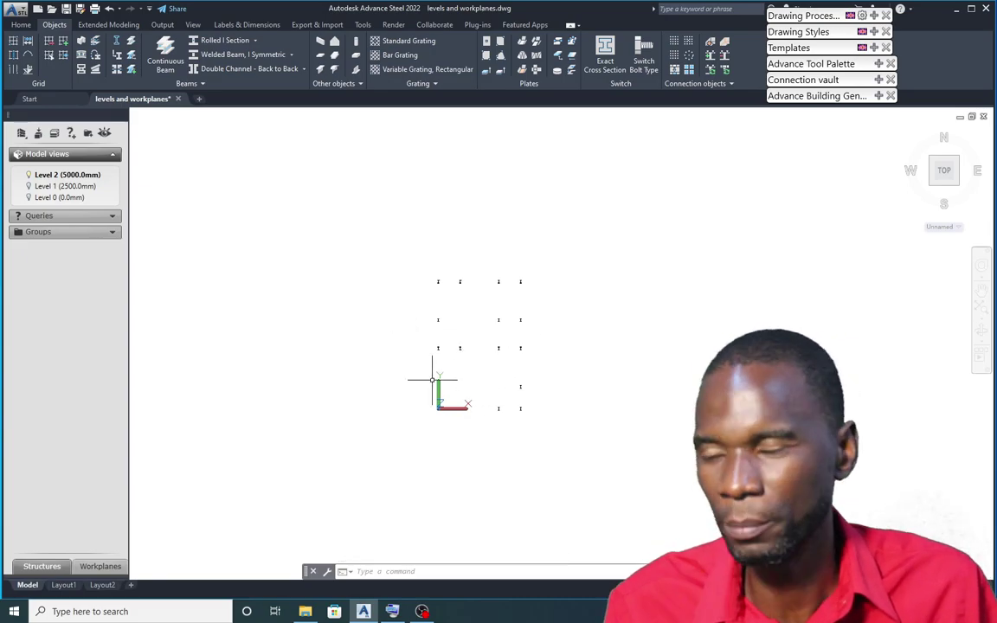
pyautogui.click(933, 188)
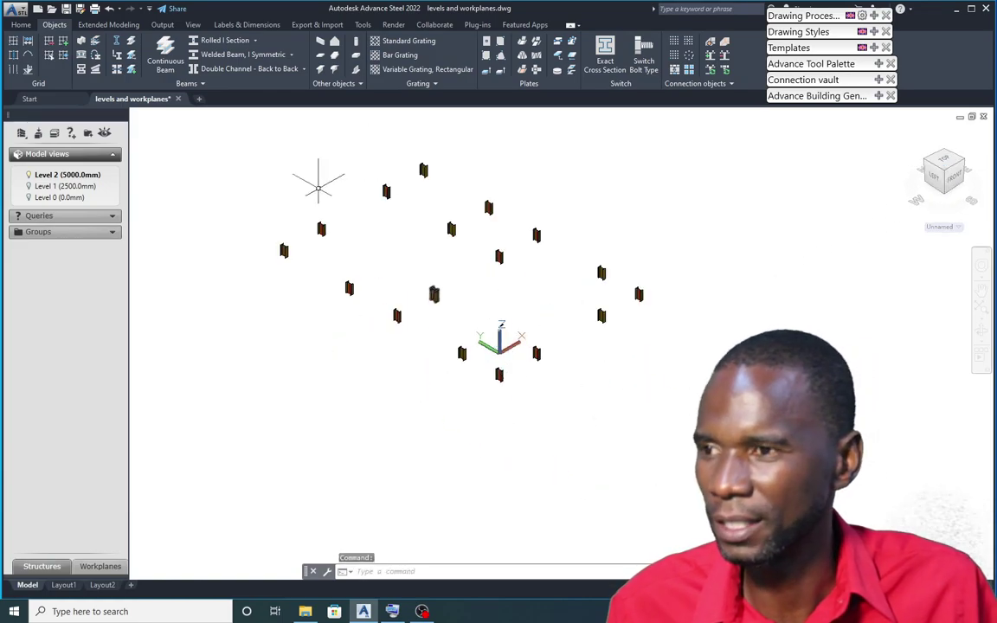
pyautogui.click(30, 176)
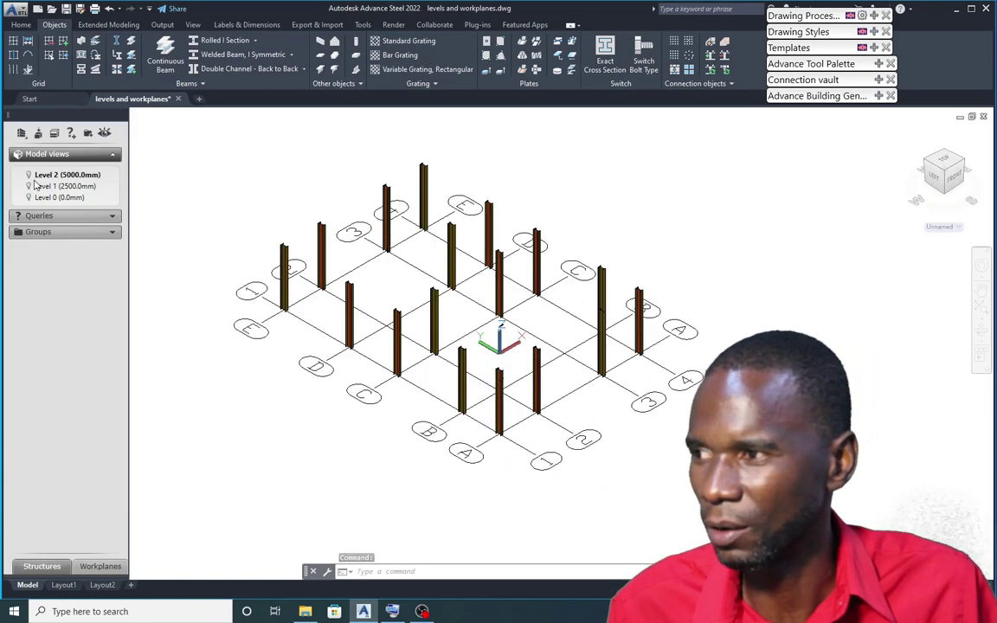
pyautogui.rightClick(55, 176)
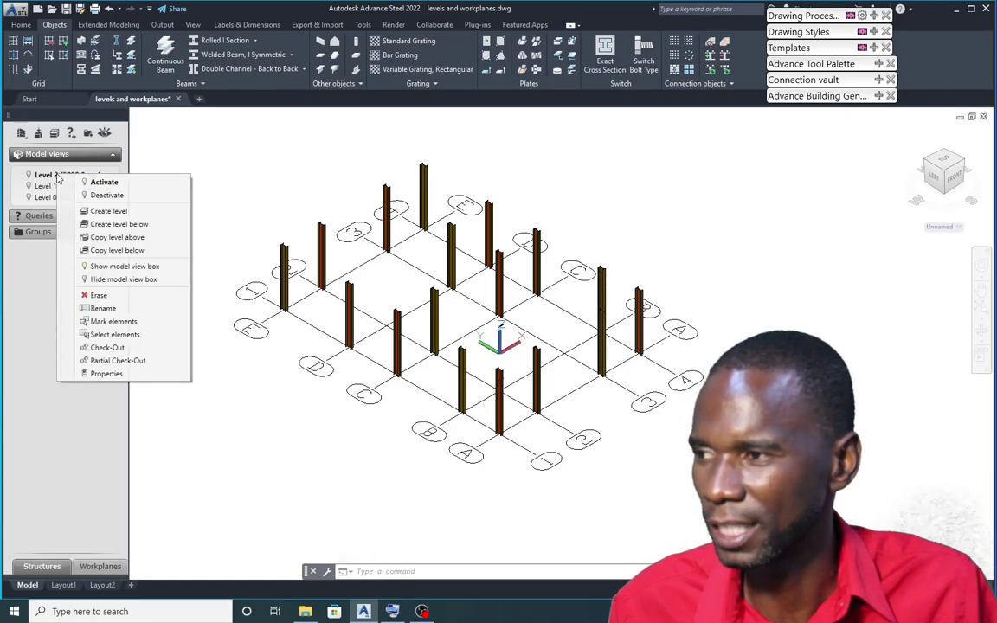
pyautogui.click(104, 195)
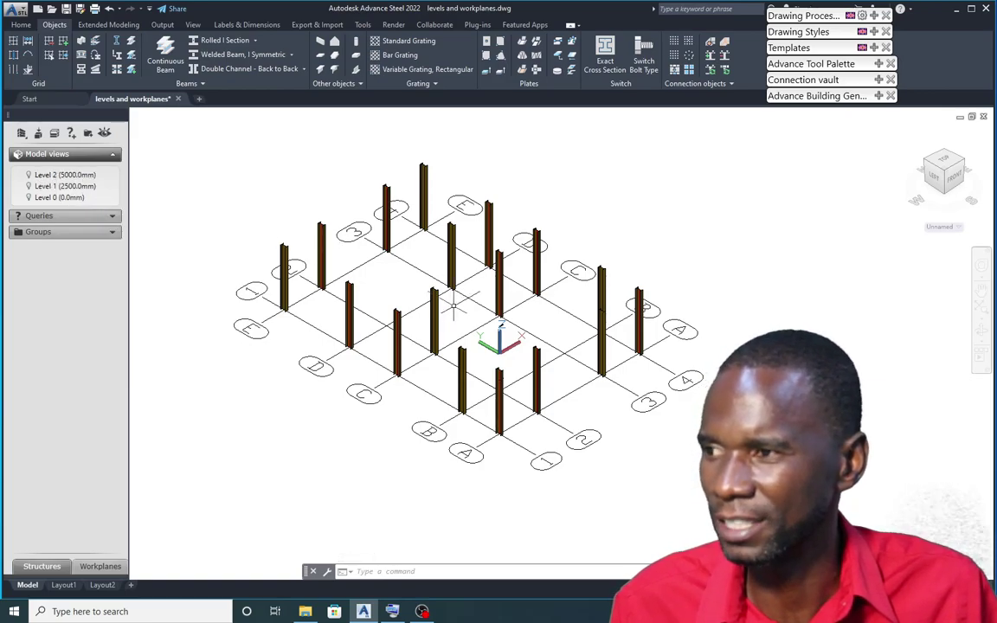
pyautogui.scroll(-2, 455, 294)
pyautogui.scroll(3, 452, 285)
pyautogui.scroll(-3, 452, 285)
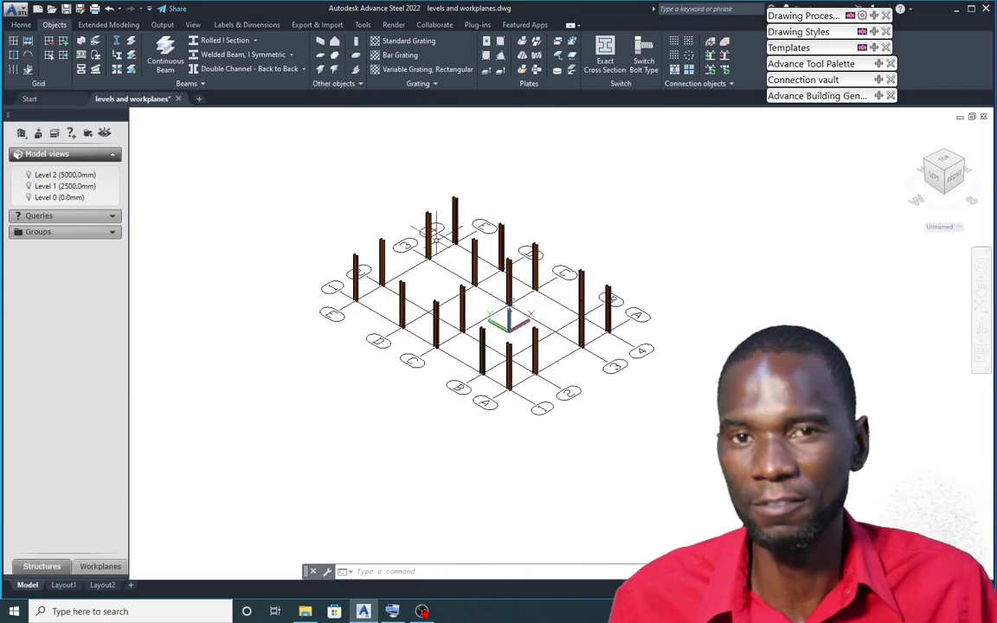
# Examine the levels available as workplanes, comparing them with the columns on the grid and the levels listed under the structures.
pyautogui.click(101, 566)
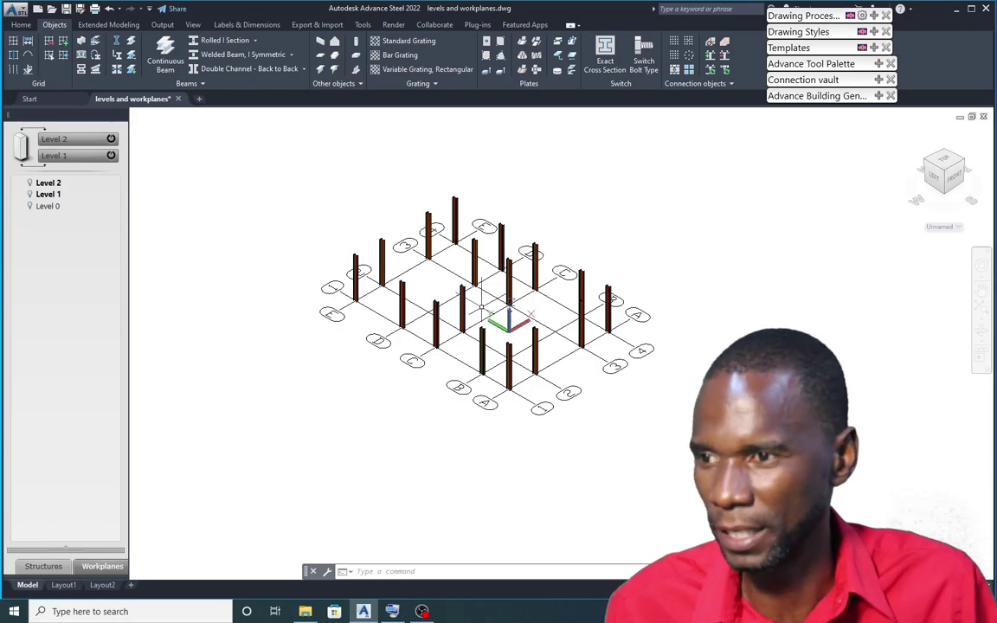
pyautogui.moveTo(593, 385)
pyautogui.keyDown('shift'); pyautogui.mouseDown(button='middle')
pyautogui.moveTo(595, 316)
pyautogui.moveTo(603, 371)
pyautogui.mouseUp(button='middle'); pyautogui.keyUp('shift')
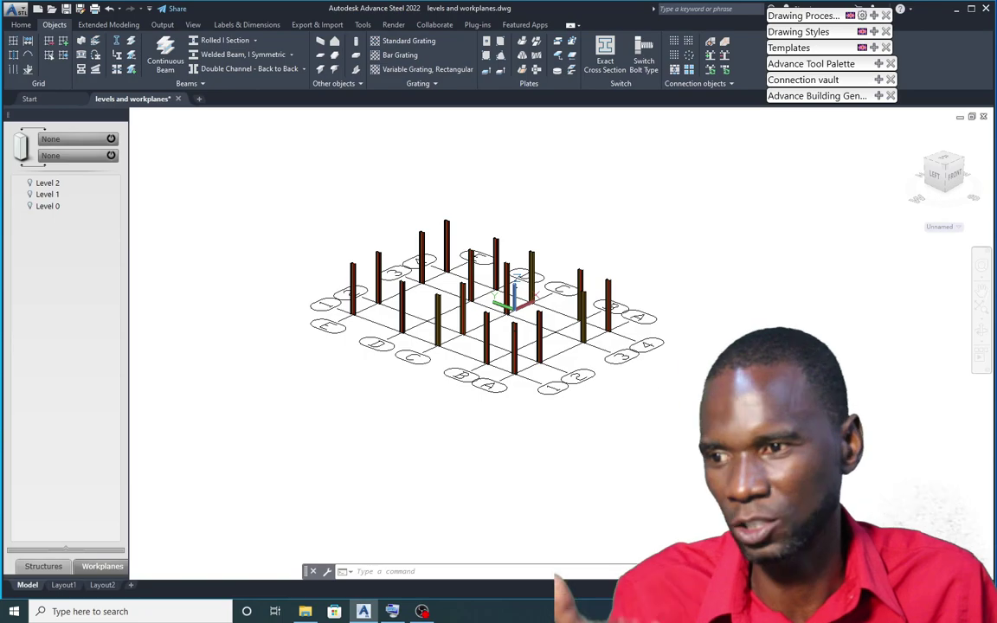
pyautogui.scroll(5, 490, 333)
pyautogui.scroll(-10, 489, 333)
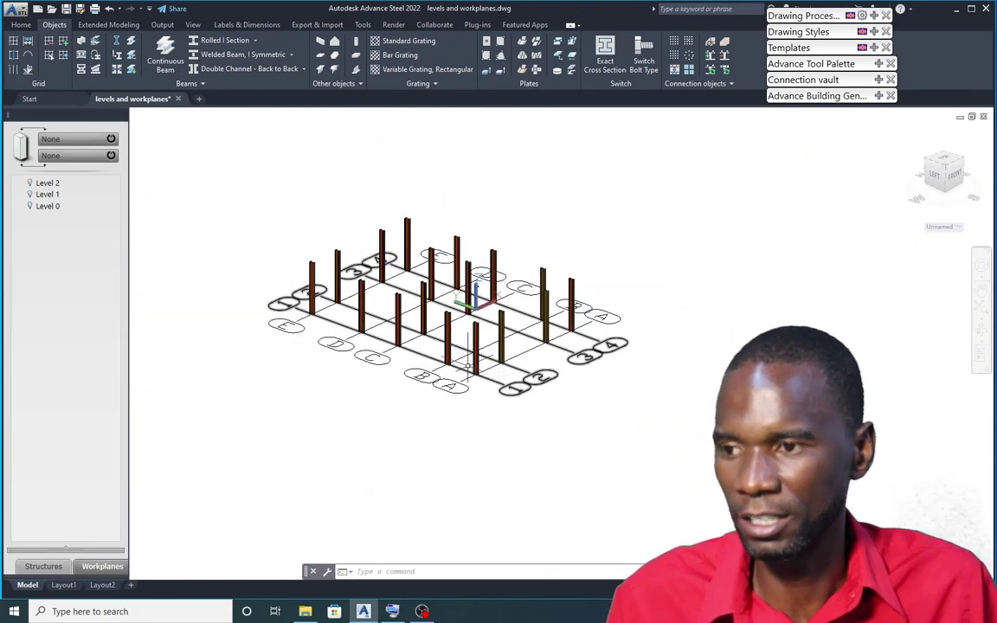
pyautogui.scroll(4, 474, 350)
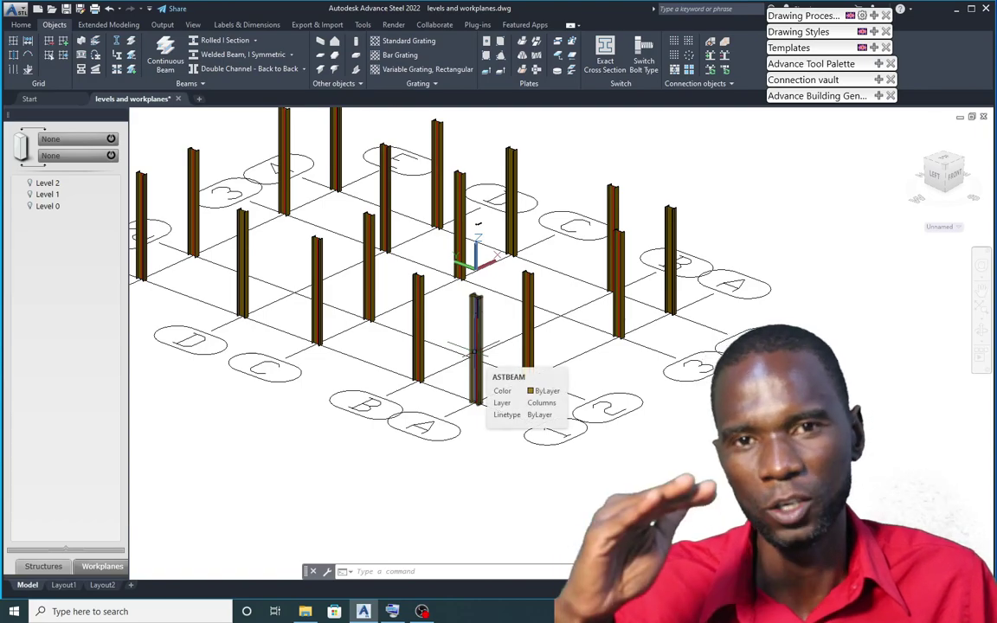
pyautogui.scroll(-3, 474, 352)
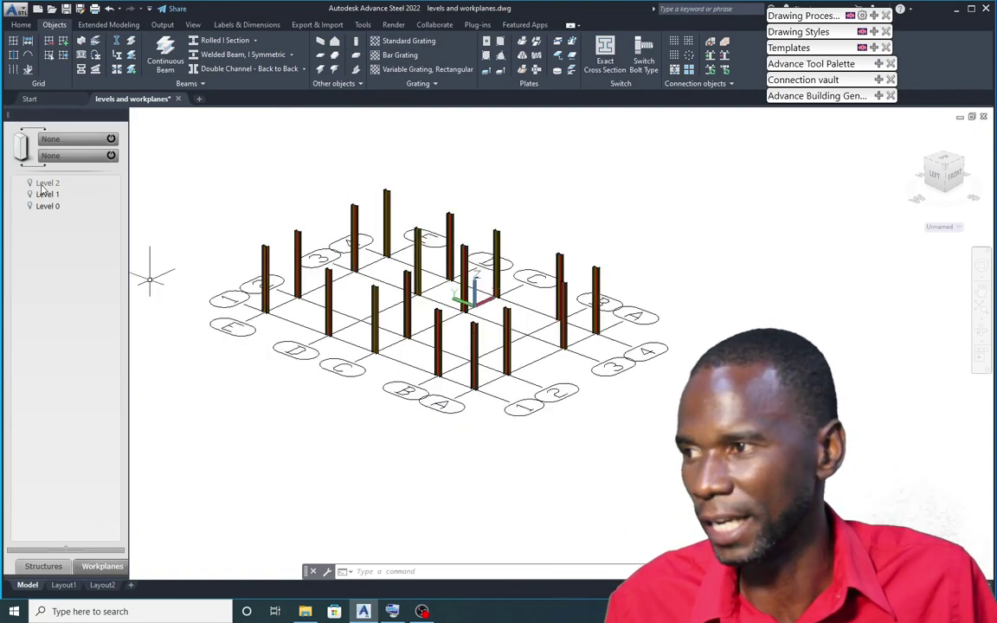
pyautogui.click(41, 566)
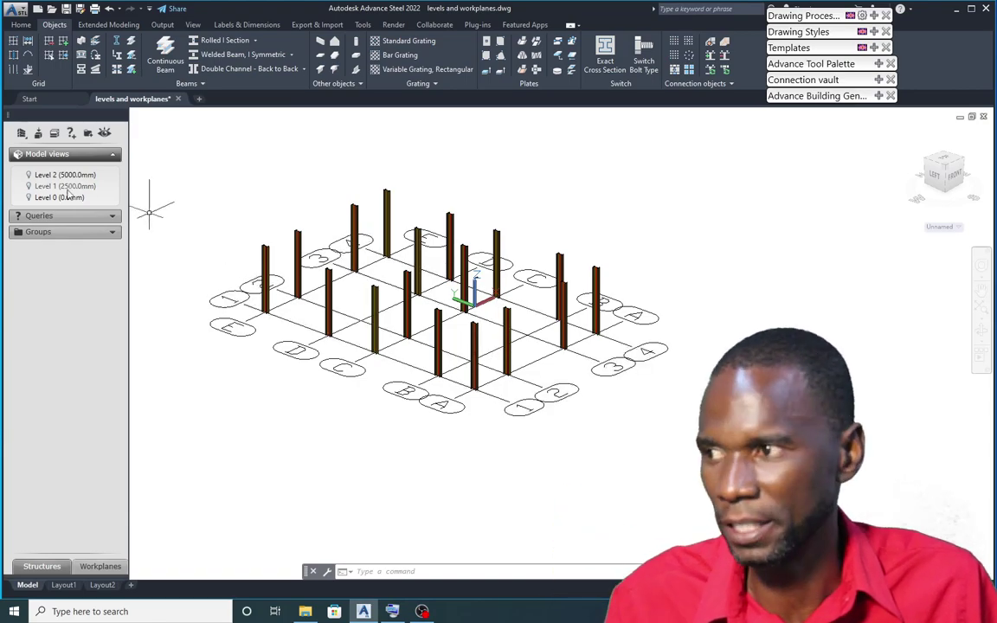
pyautogui.click(101, 566)
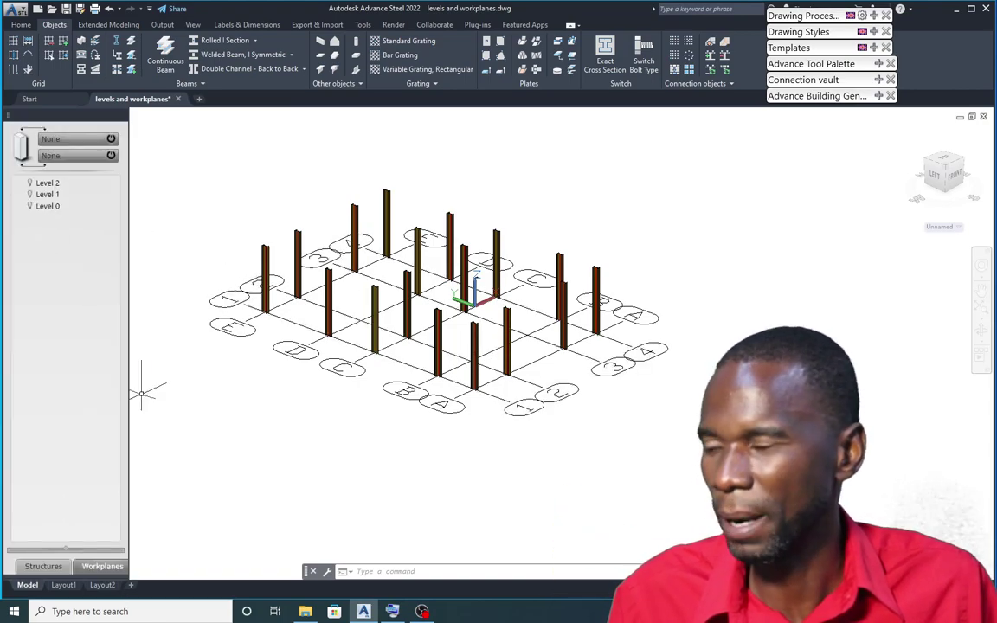
# View the columns from the left side and set Level 0 as the lower workplane and Level 1 as the upper workplane.
pyautogui.scroll(2, 679, 359)
pyautogui.scroll(-4, 450, 346)
pyautogui.moveTo(690, 362)
pyautogui.keyDown('shift'); pyautogui.mouseDown(button='middle')
pyautogui.moveTo(657, 345)
pyautogui.moveTo(685, 330)
pyautogui.moveTo(769, 328)
pyautogui.mouseUp(button='middle'); pyautogui.keyUp('shift')
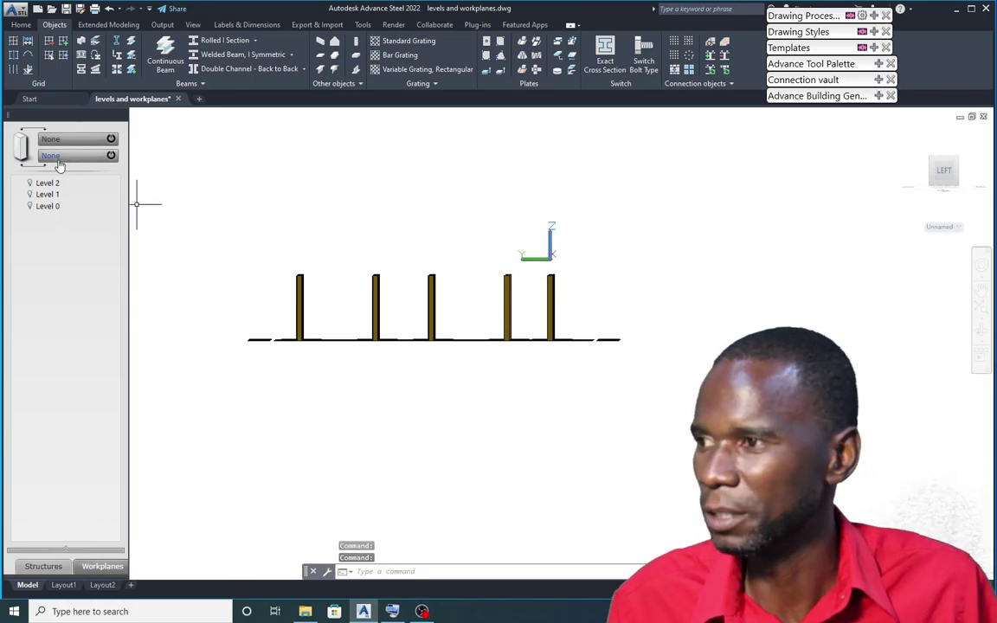
pyautogui.doubleClick(50, 209)
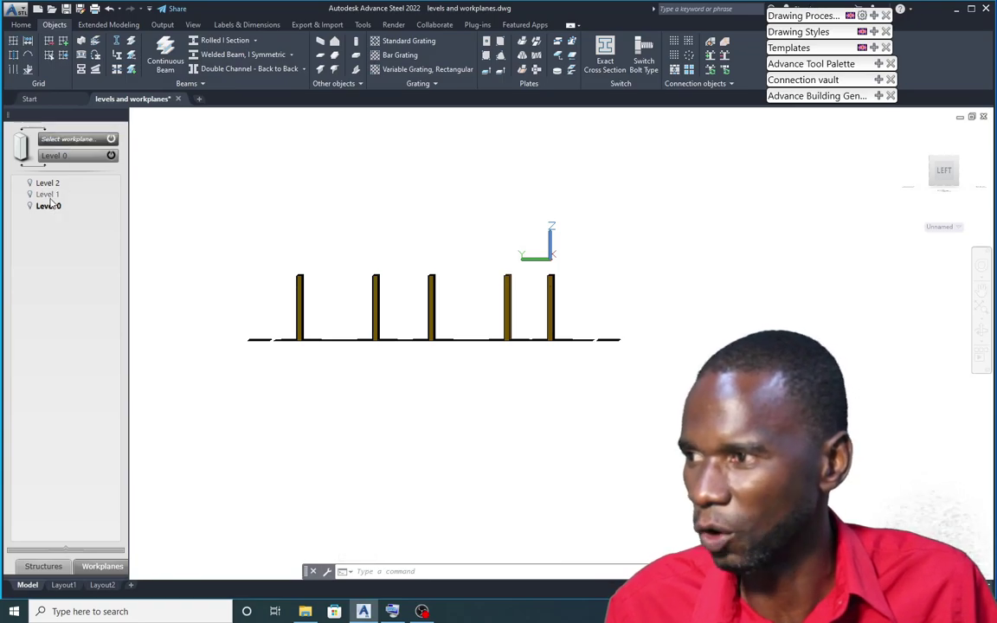
pyautogui.doubleClick(49, 196)
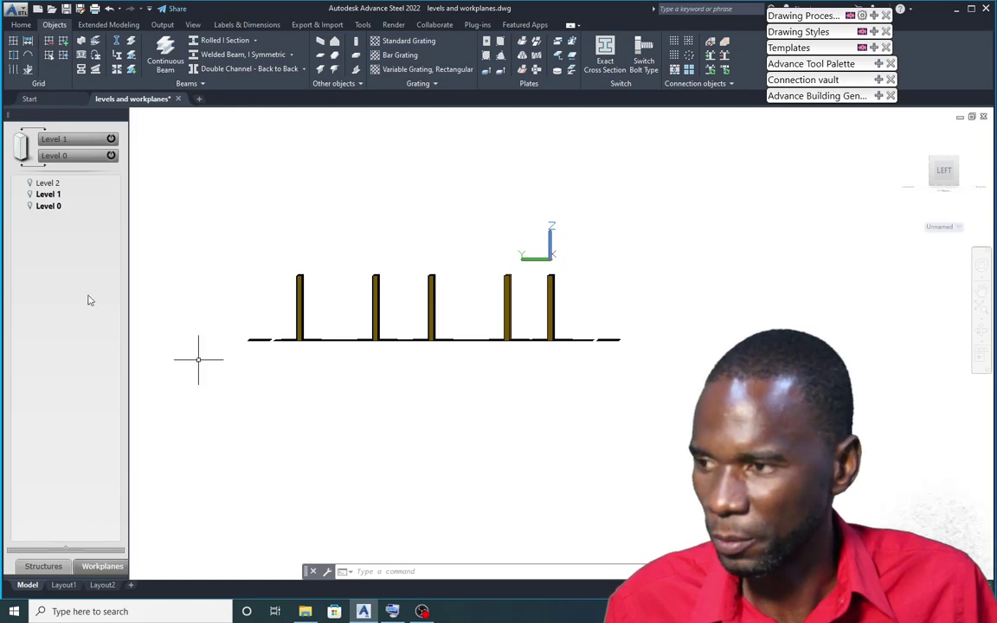
# Start attaching elements to the Level 1 workplane and choose all the columns as the objects to bind.
pyautogui.doubleClick(48, 206)
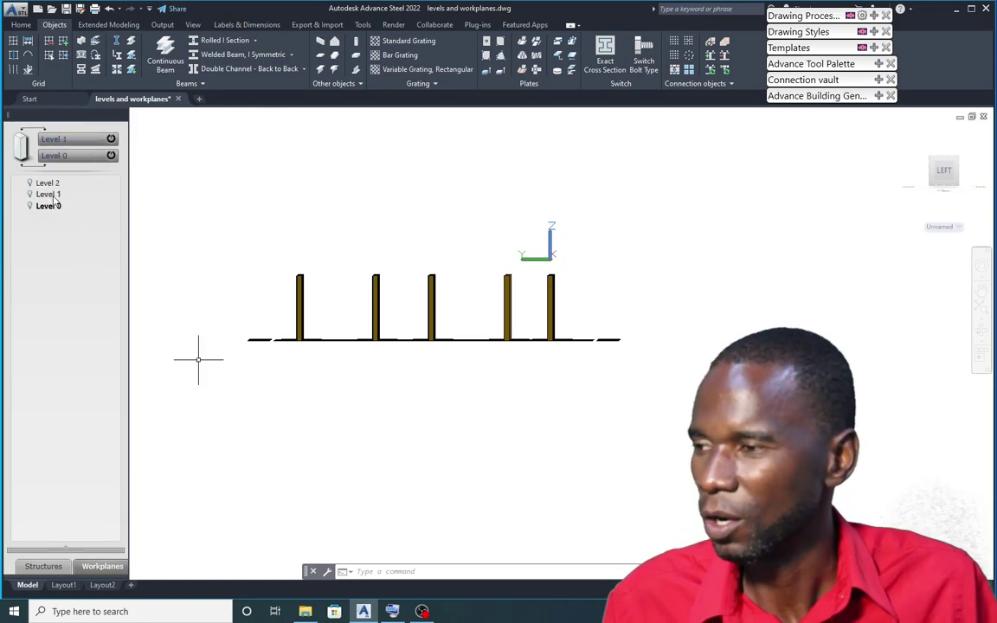
pyautogui.rightClick(53, 198)
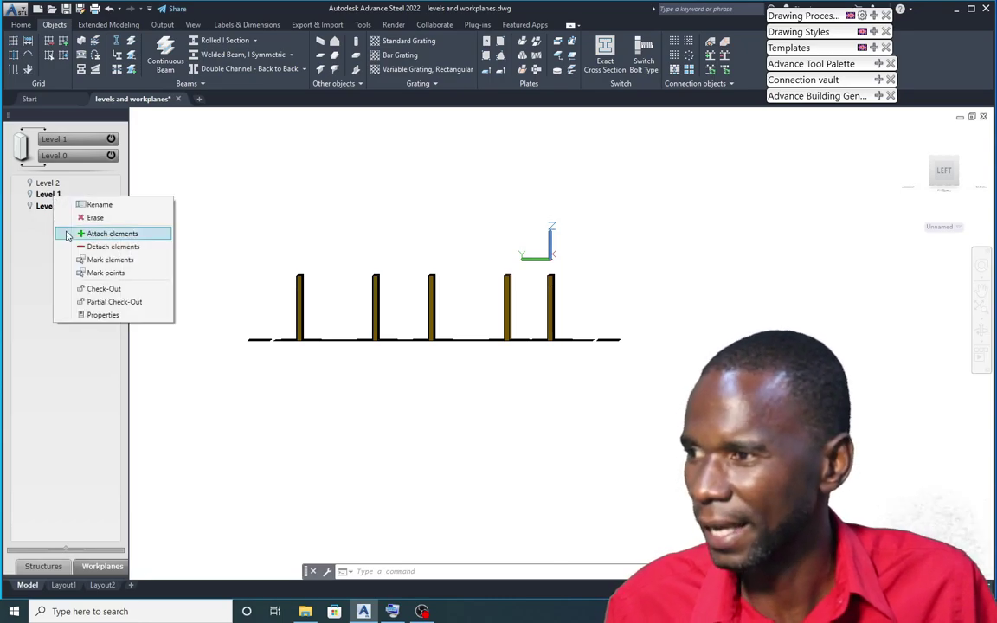
pyautogui.click(96, 235)
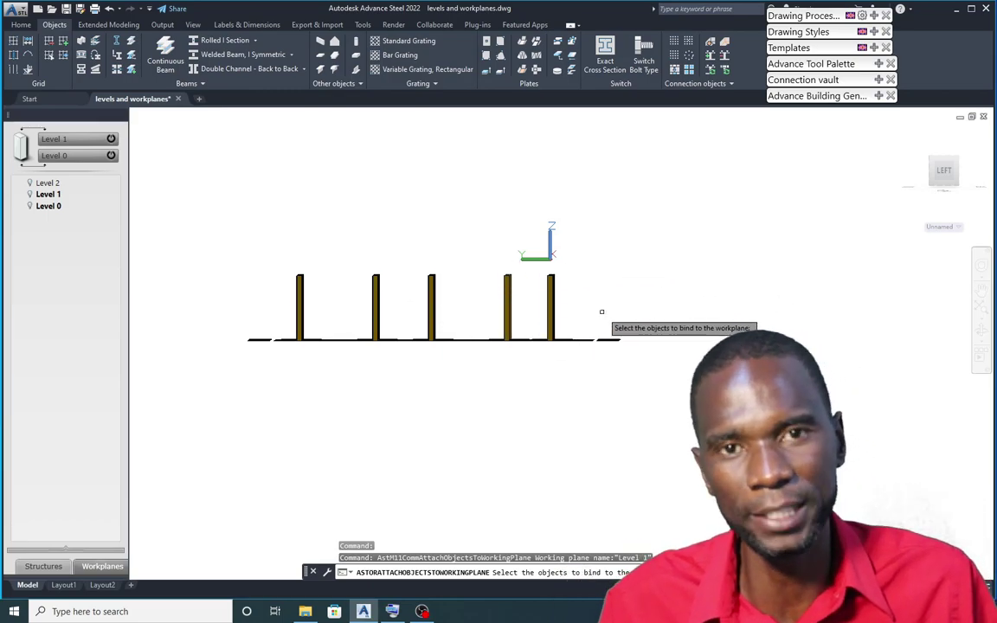
pyautogui.click(574, 311)
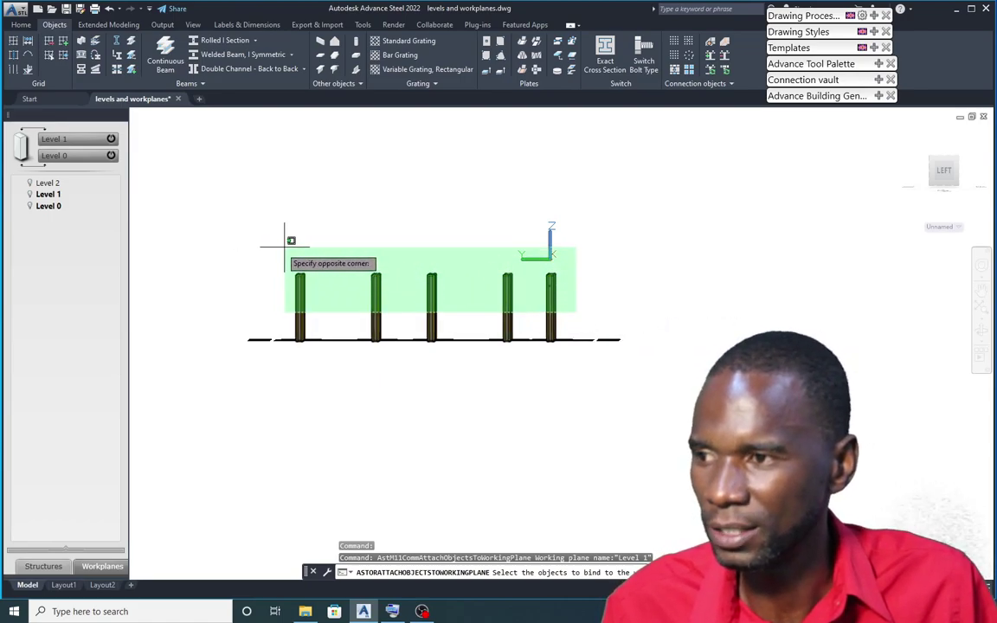
pyautogui.click(252, 228)
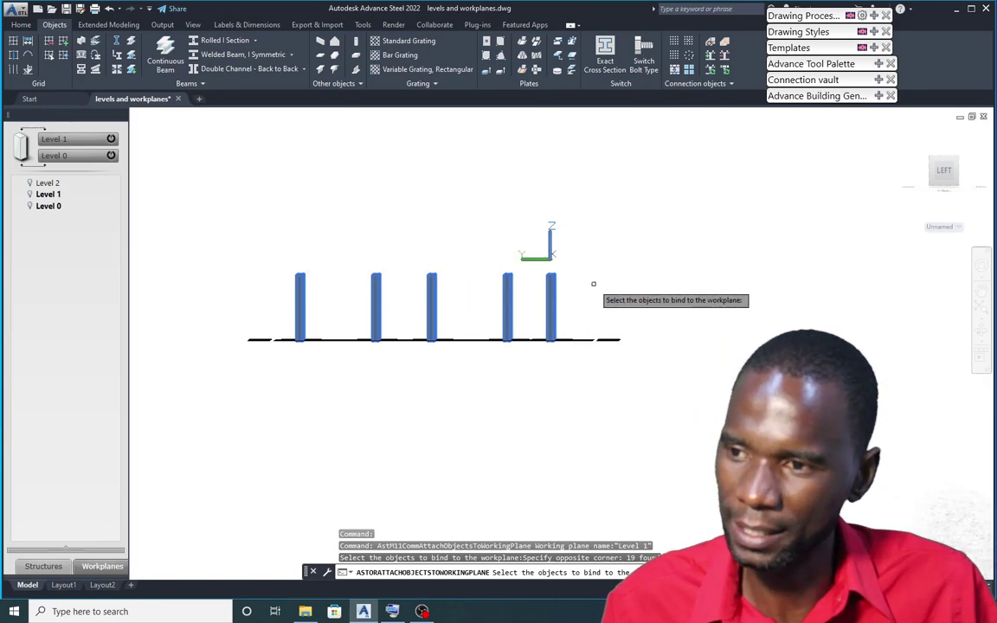
pyautogui.press('Return')
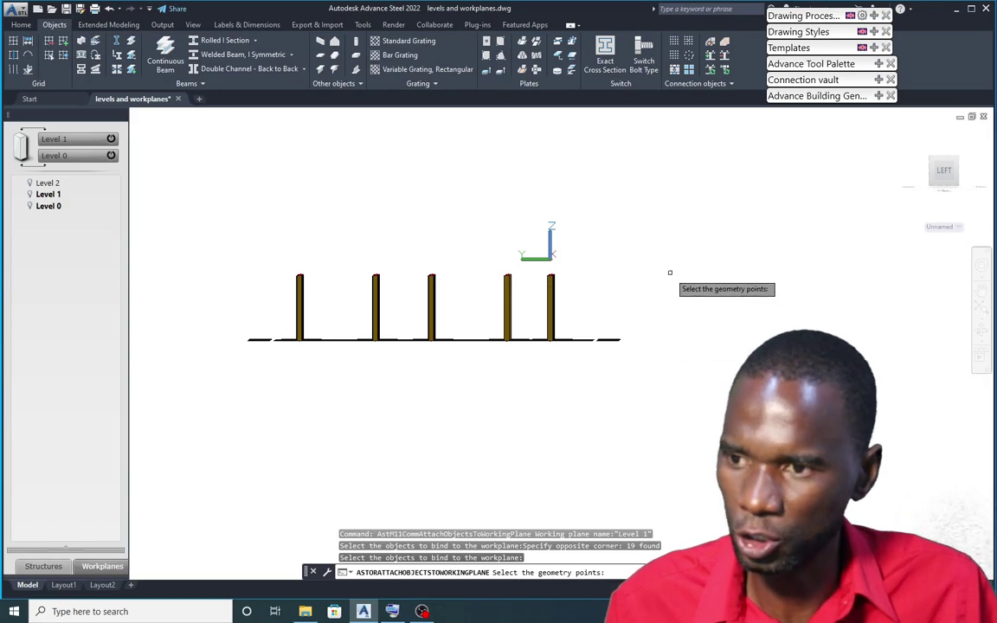
# Bind the top geometry points of all the columns to the Level 1 workplane.
pyautogui.keyDown('shift'); pyautogui.moveTo(635, 251); pyautogui.dragTo(620, 276, button='middle'); pyautogui.keyUp('shift')
pyautogui.scroll(2, 540, 291)
pyautogui.scroll(6, 540, 291)
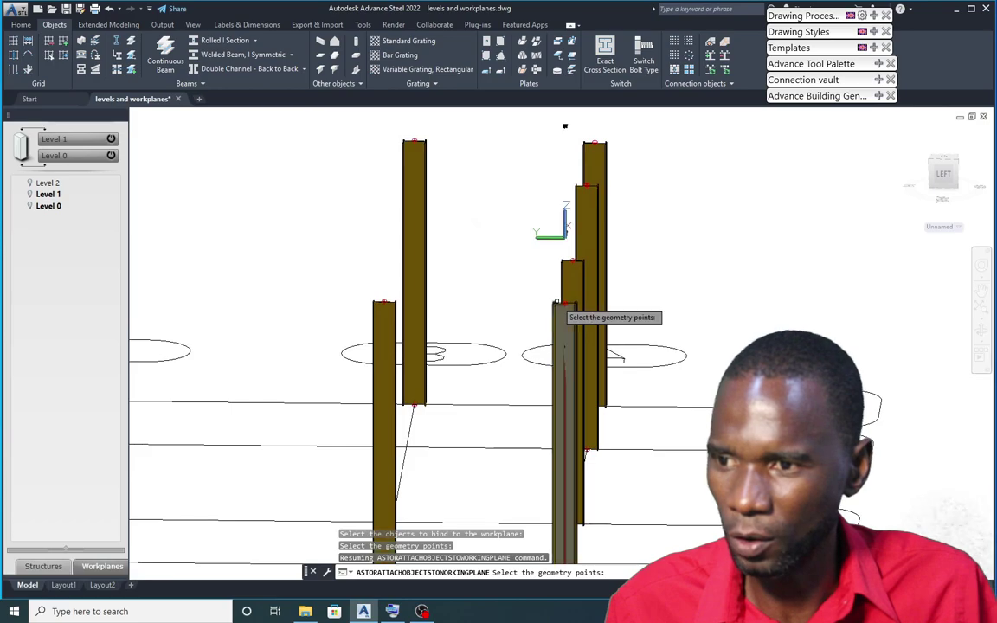
pyautogui.scroll(-8, 571, 305)
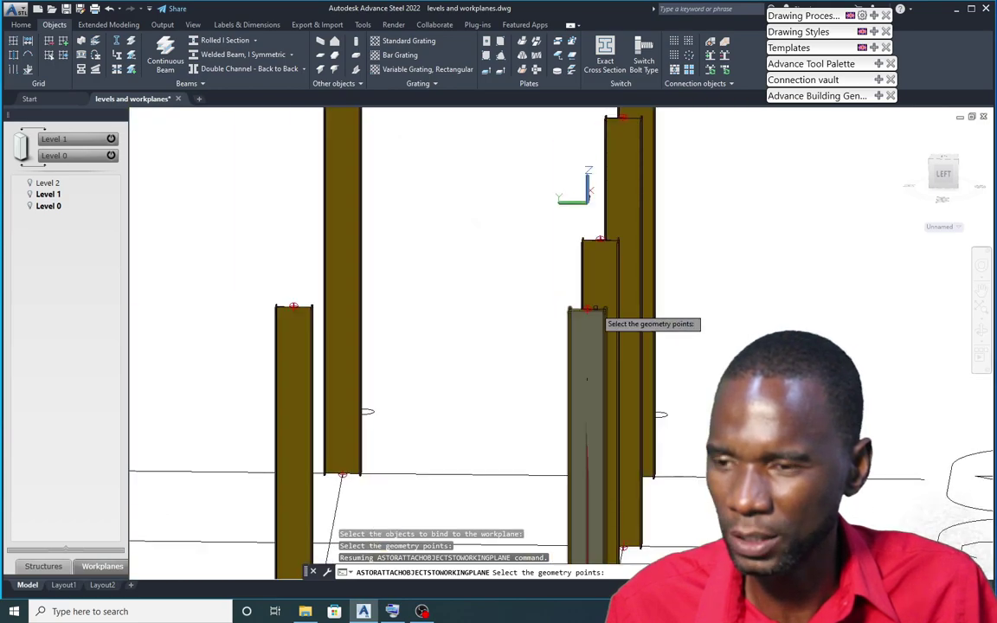
pyautogui.keyDown('shift'); pyautogui.moveTo(666, 296); pyautogui.dragTo(663, 296, button='middle'); pyautogui.keyUp('shift')
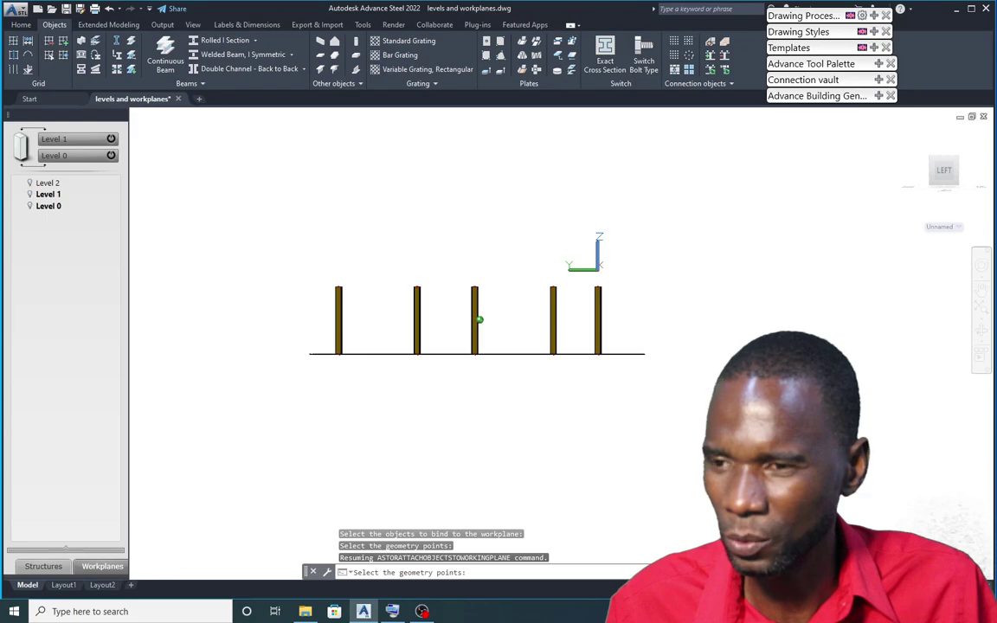
pyautogui.click(650, 321)
pyautogui.click(304, 247)
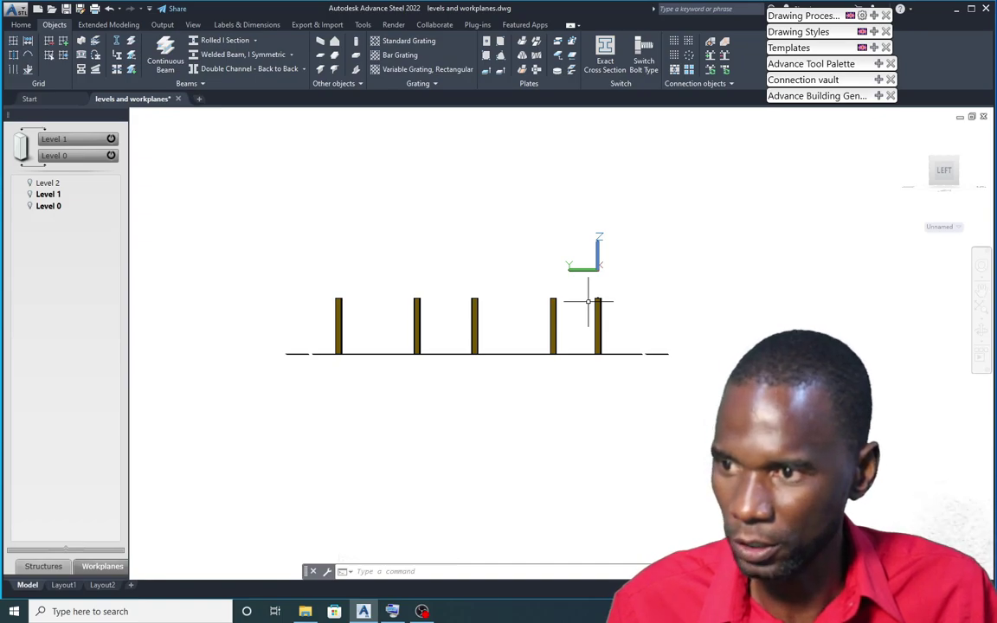
# Undo the attachment of all the columns and the preceding workplane changes.
pyautogui.hotkey('ctrl', 'z')
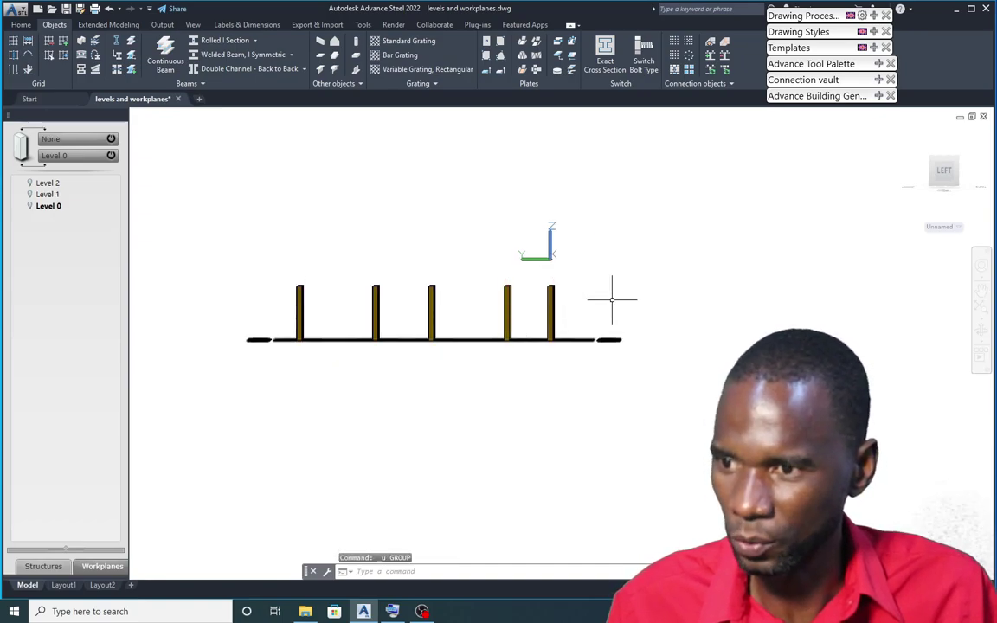
pyautogui.hotkey('ctrl', 'z')
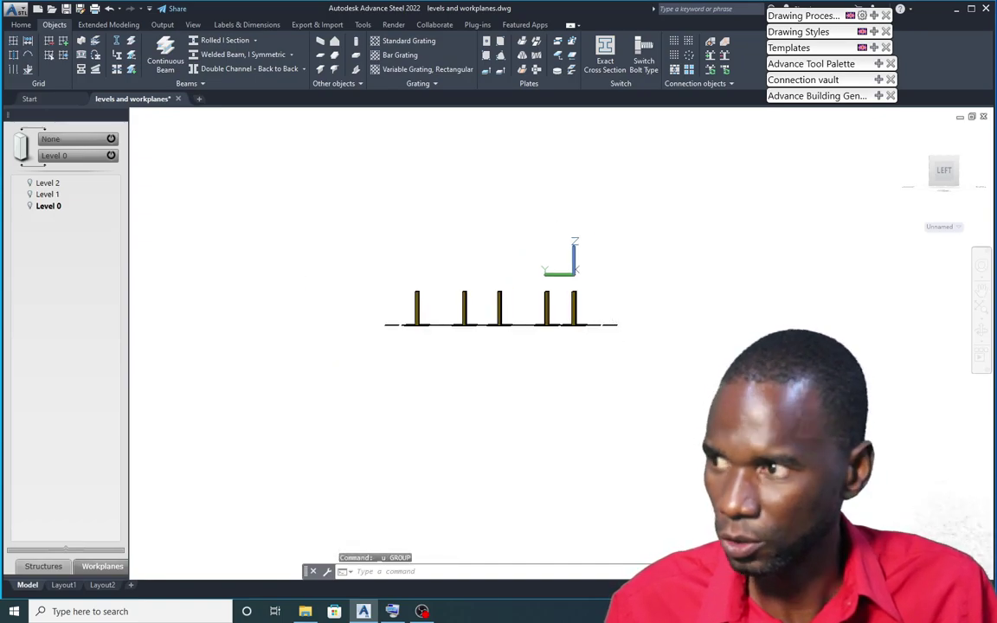
pyautogui.hotkey('ctrl', 'z')
pyautogui.keyDown('shift'); pyautogui.moveTo(620, 291); pyautogui.dragTo(601, 279, button='middle'); pyautogui.keyUp('shift')
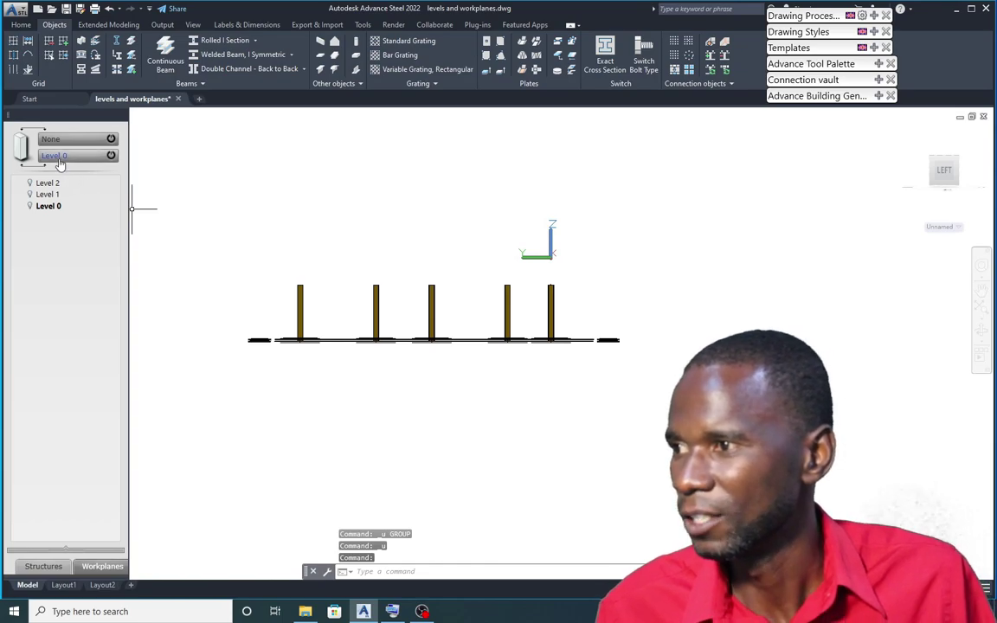
# Set Level 0 as lower and Level 1 as upper workplane, and choose the columns on grid lines A and B for attachment to Level 1.
pyautogui.doubleClick(47, 205)
pyautogui.doubleClick(49, 195)
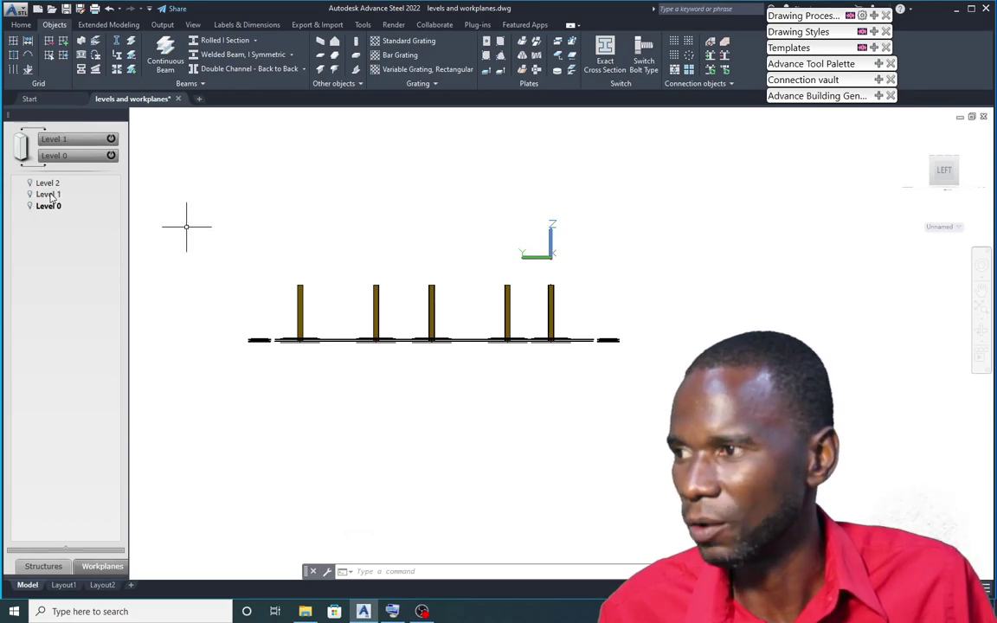
pyautogui.rightClick(48, 195)
pyautogui.click(95, 229)
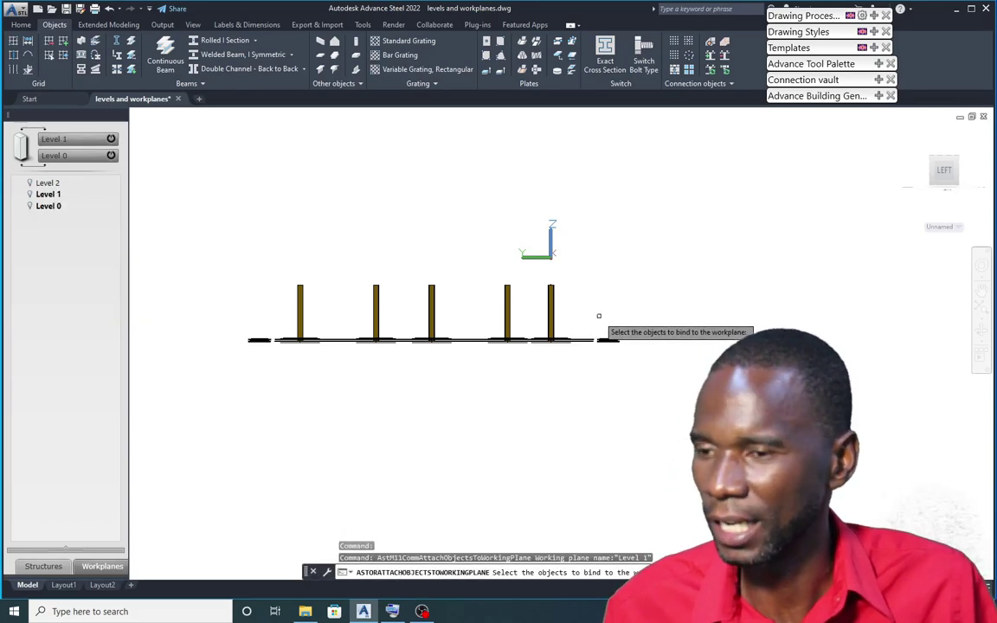
pyautogui.click(583, 309)
pyautogui.click(498, 279)
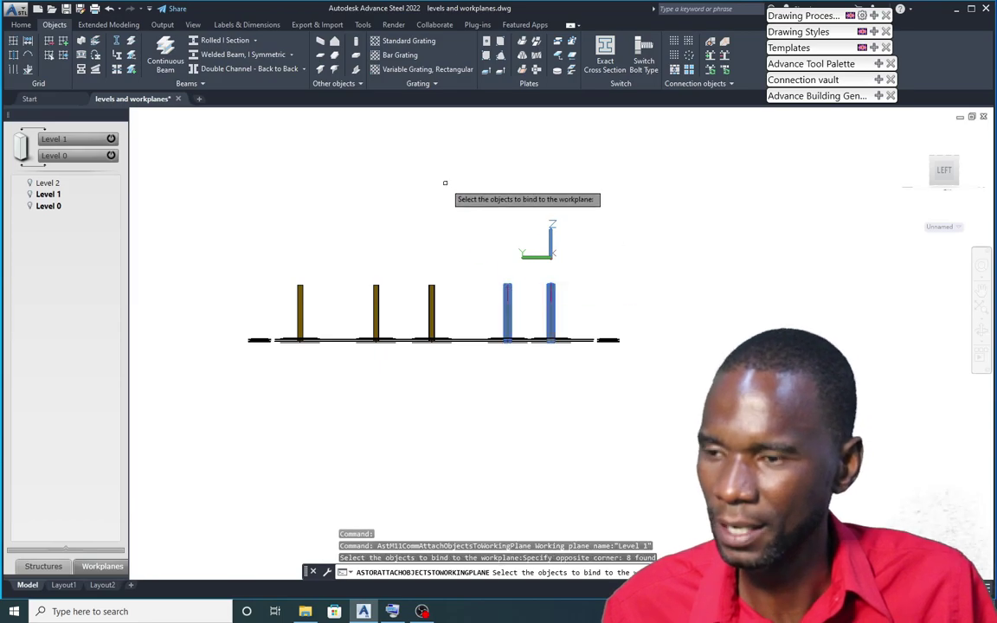
pyautogui.press('Return')
# Bind the top geometry points of the columns on grid lines A and B to Level 1.
pyautogui.click(580, 309)
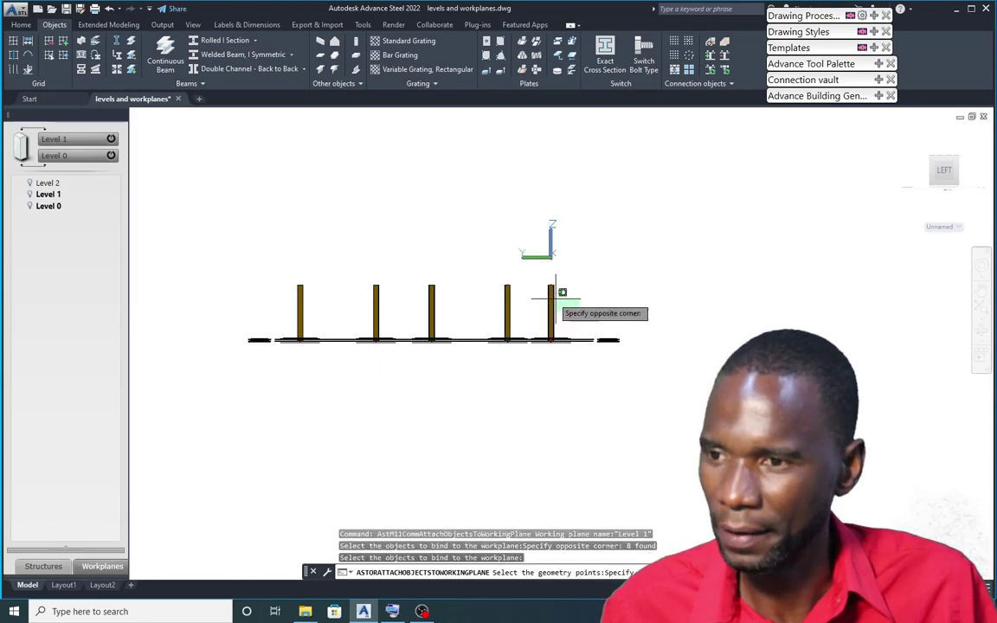
pyautogui.click(489, 277)
pyautogui.press('Return')
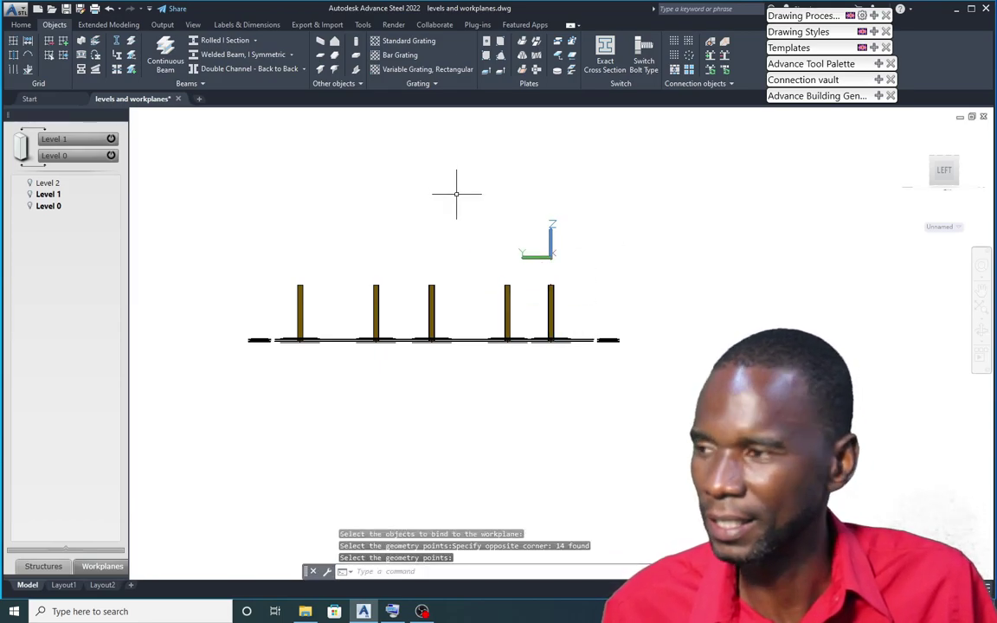
pyautogui.moveTo(611, 286)
pyautogui.keyDown('shift'); pyautogui.mouseDown(button='middle')
pyautogui.moveTo(612, 304)
pyautogui.moveTo(596, 292)
pyautogui.moveTo(615, 282)
pyautogui.moveTo(607, 288)
pyautogui.mouseUp(button='middle'); pyautogui.keyUp('shift')
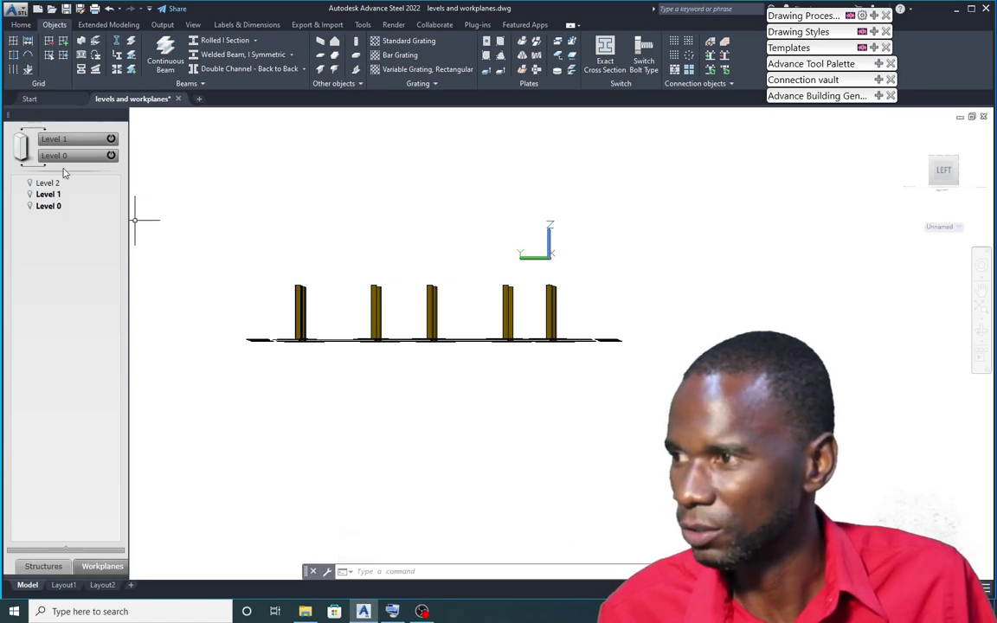
# Set Level 2 as the upper workplane and choose the columns on grid lines A and B as the elements to attach to it.
pyautogui.click(48, 183)
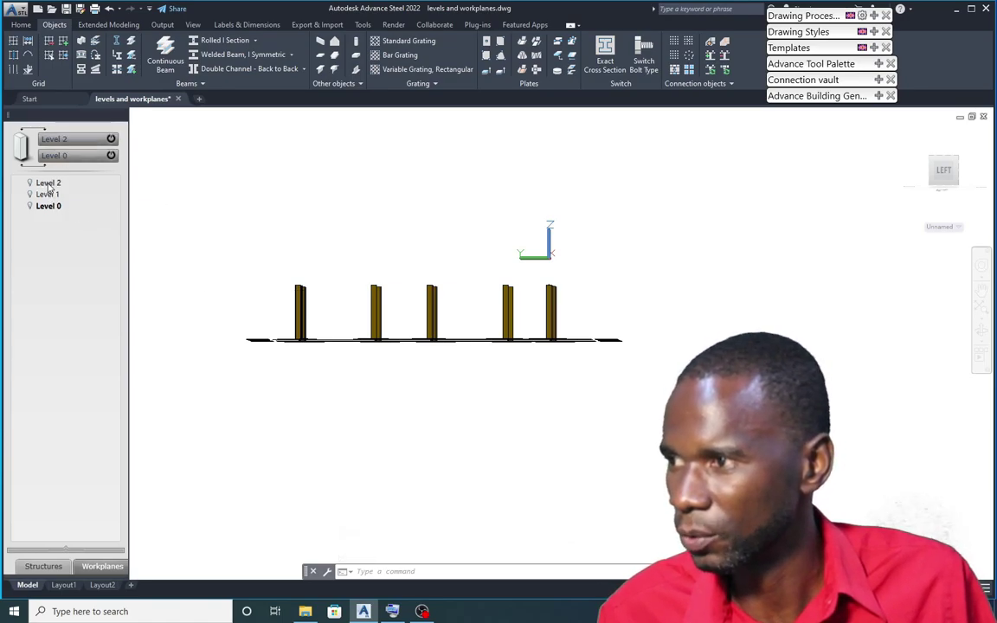
pyautogui.rightClick(48, 188)
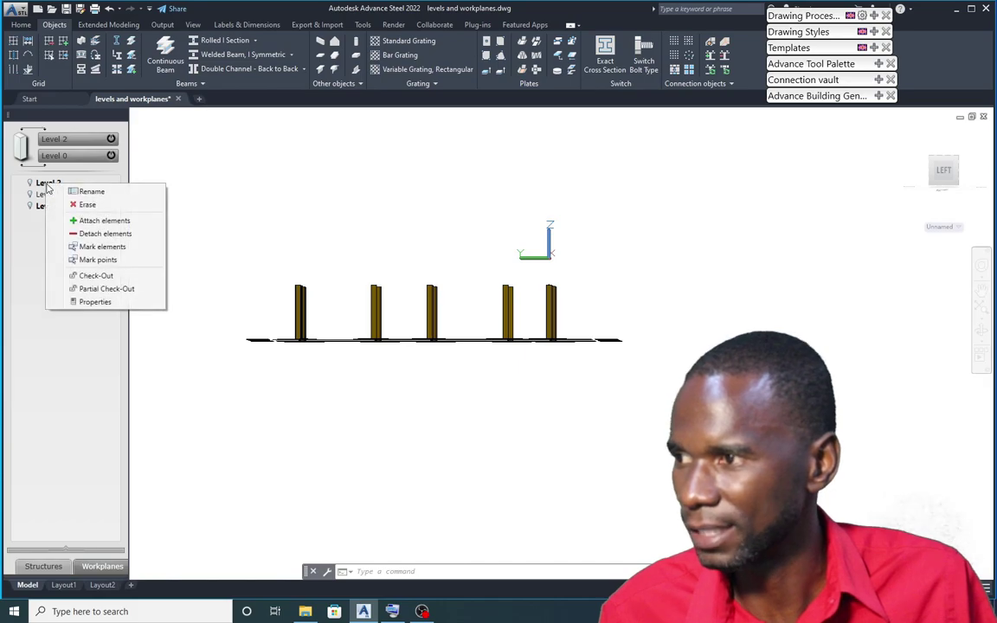
pyautogui.click(95, 220)
pyautogui.click(604, 309)
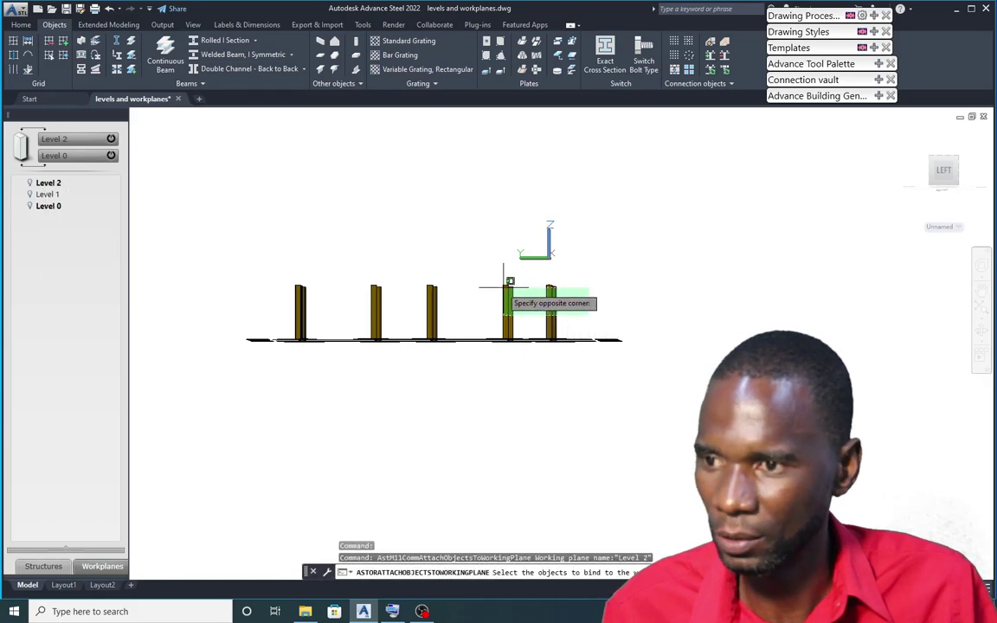
pyautogui.click(476, 276)
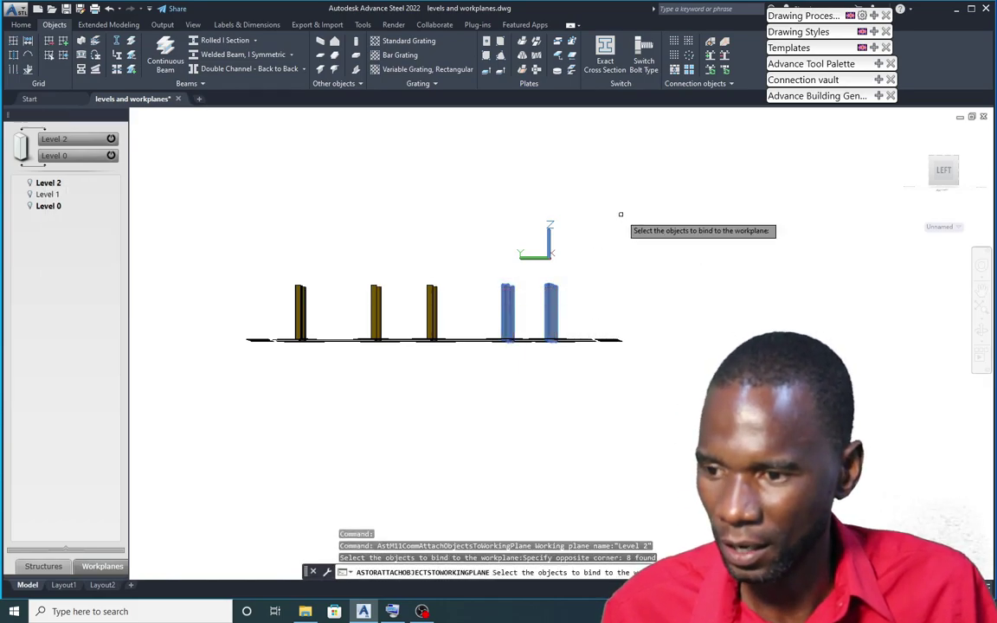
pyautogui.press('Return')
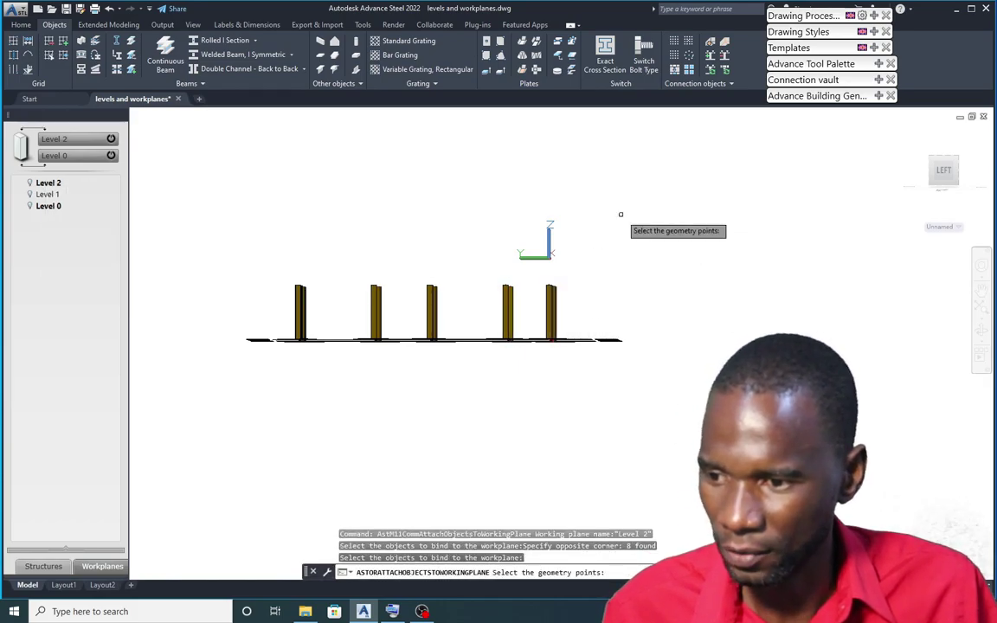
# Bind the top geometry points of the columns on grid lines A and B to Level 2, and check their extended height.
pyautogui.click(591, 307)
pyautogui.click(487, 270)
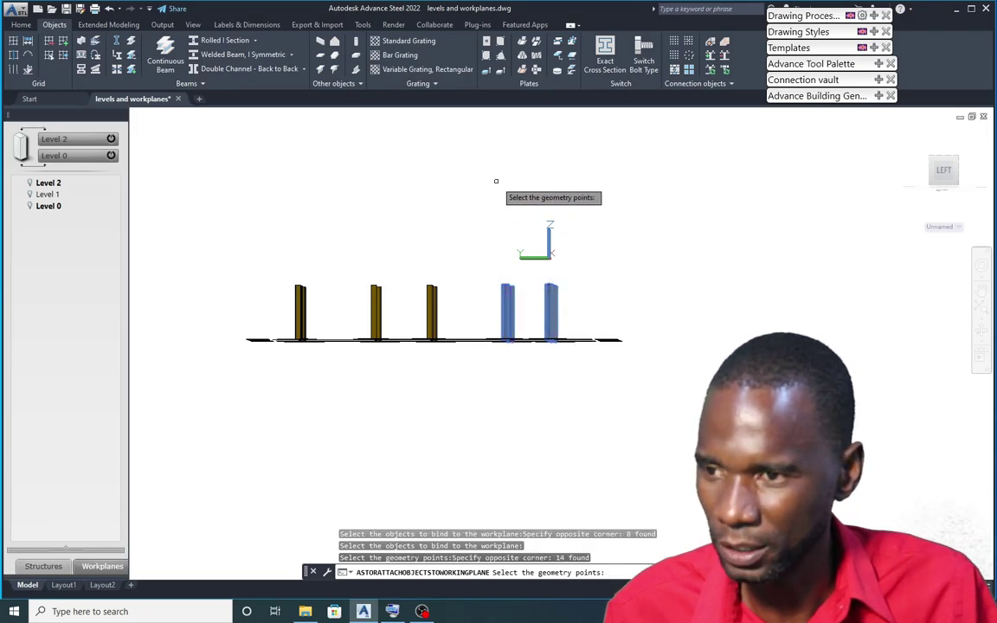
pyautogui.press('Return')
pyautogui.keyDown('shift'); pyautogui.moveTo(638, 236); pyautogui.dragTo(576, 250, button='middle'); pyautogui.keyUp('shift')
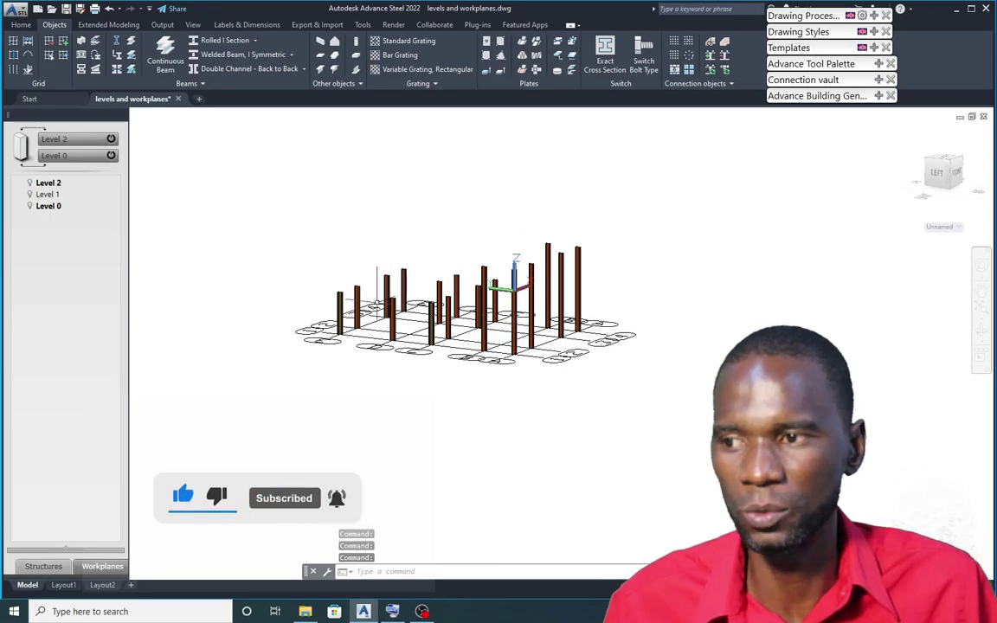
pyautogui.keyDown('shift'); pyautogui.moveTo(606, 268); pyautogui.dragTo(685, 287, button='middle'); pyautogui.keyUp('shift')
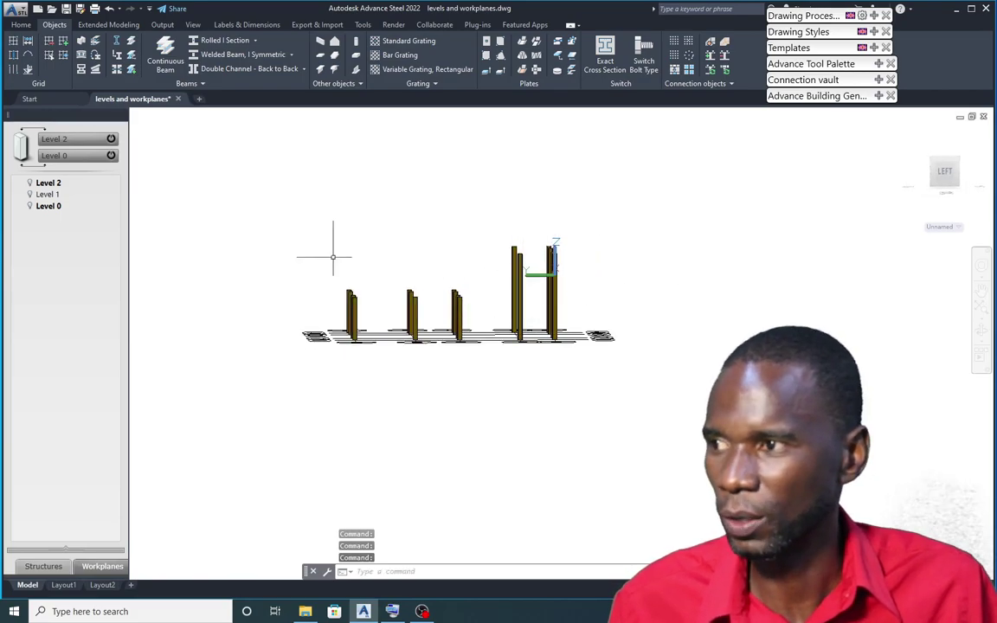
# Set the height of Level 2 above its base Level 1 to 4000 mm in the level properties.
pyautogui.click(52, 568)
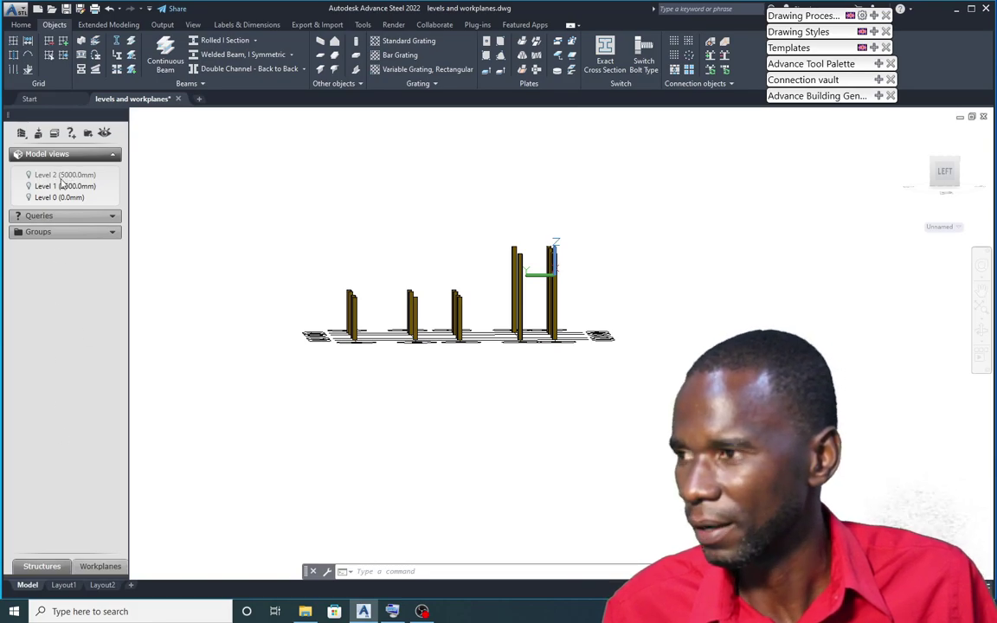
pyautogui.rightClick(61, 177)
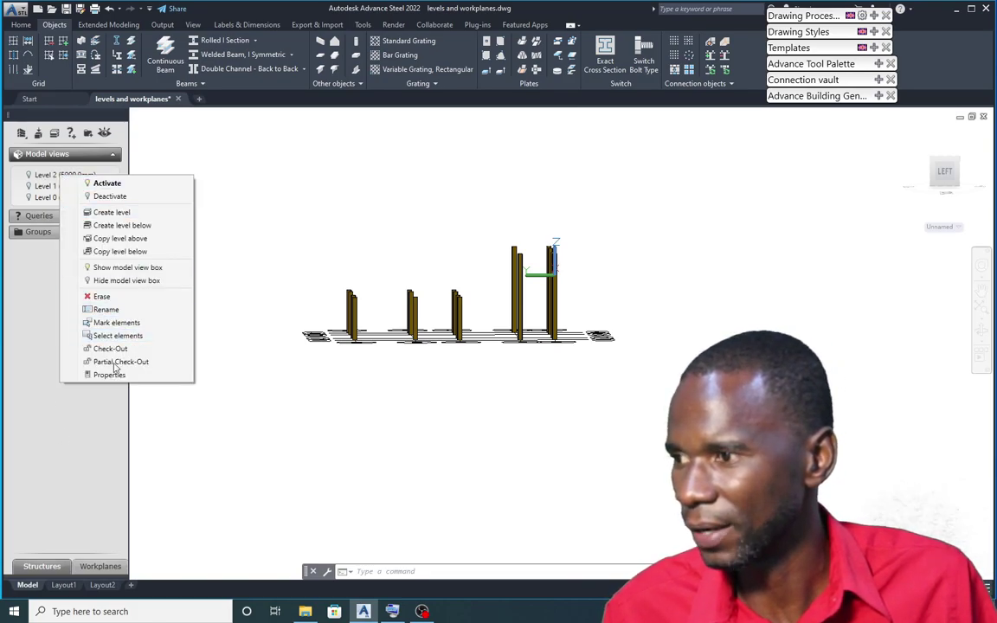
pyautogui.click(107, 374)
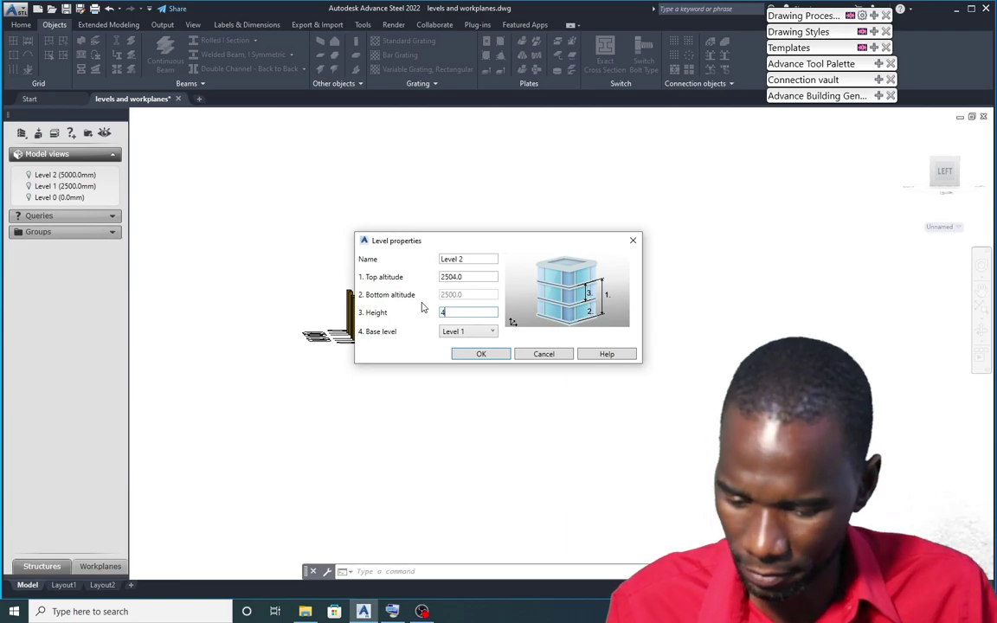
pyautogui.click(481, 353)
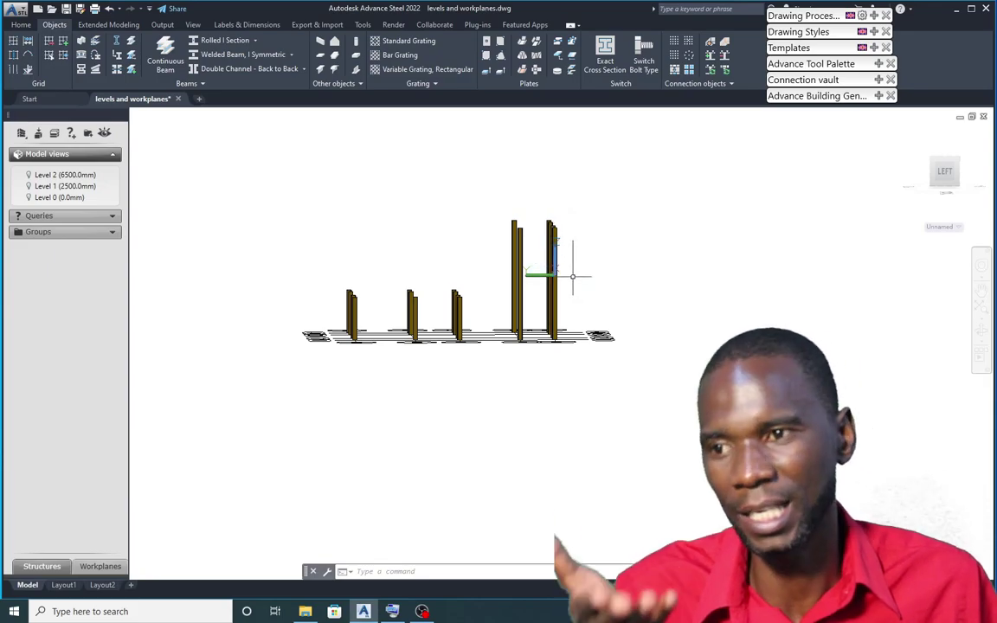
# Examine the model from several angles, comparing the columns attached to Level 2 with the other columns on the grid.
pyautogui.keyDown('shift'); pyautogui.moveTo(596, 277); pyautogui.dragTo(366, 346, button='middle'); pyautogui.keyUp('shift')
pyautogui.scroll(2, 441, 233)
pyautogui.scroll(-4, 440, 233)
pyautogui.keyDown('shift'); pyautogui.moveTo(440, 233); pyautogui.dragTo(519, 265, button='middle'); pyautogui.keyUp('shift')
pyautogui.scroll(-2, 515, 263)
pyautogui.scroll(6, 519, 277)
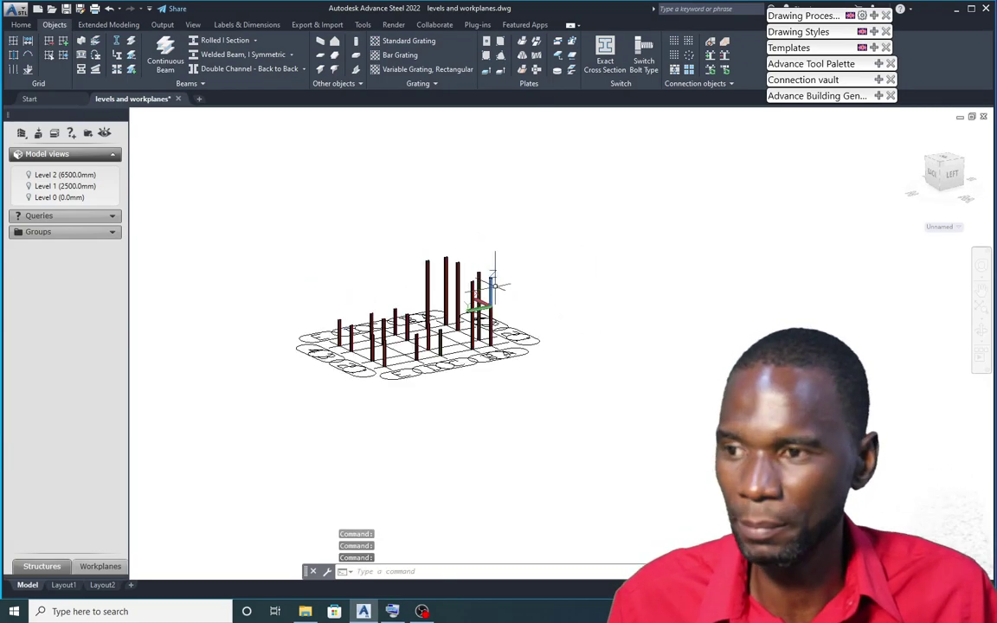
pyautogui.scroll(-2, 497, 260)
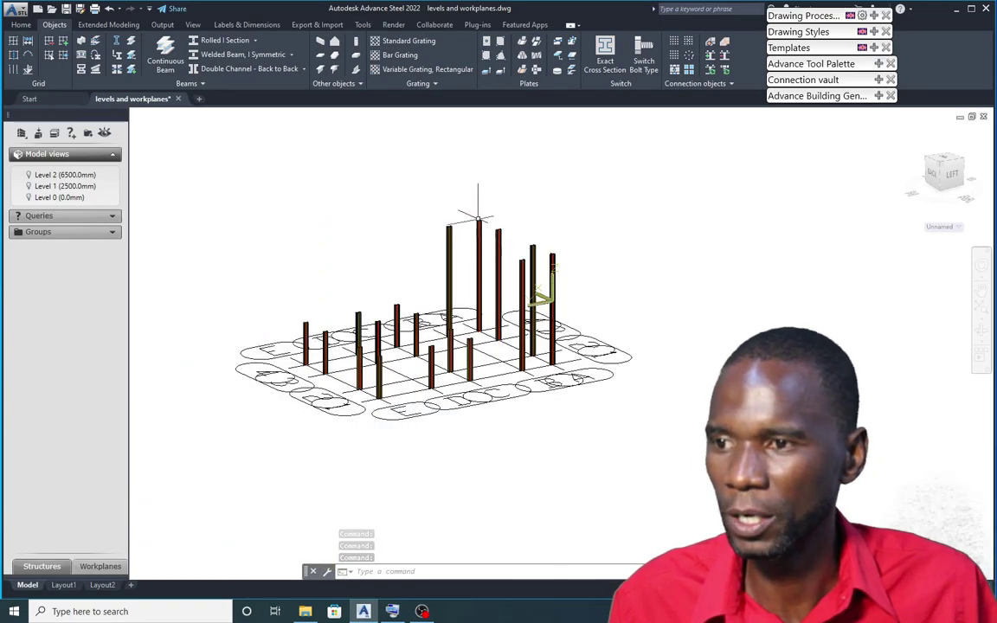
pyautogui.scroll(3, 543, 297)
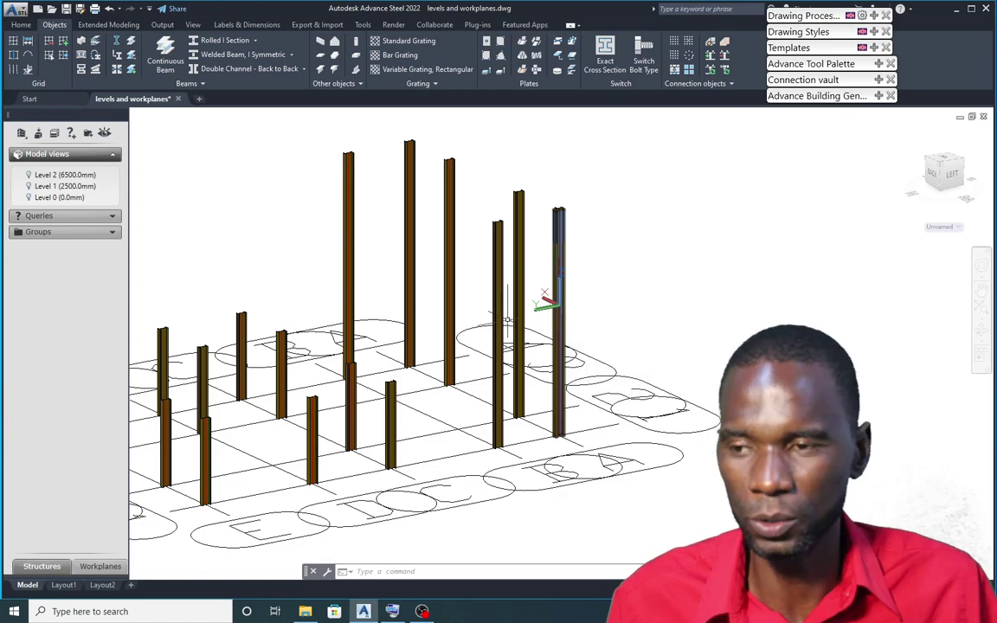
pyautogui.scroll(-4, 545, 298)
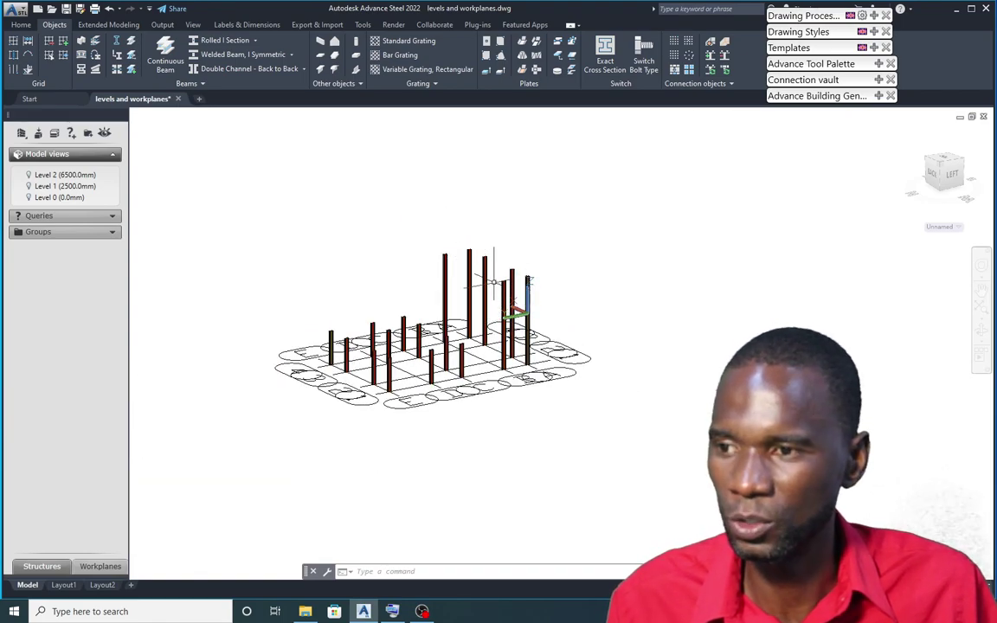
pyautogui.click(103, 566)
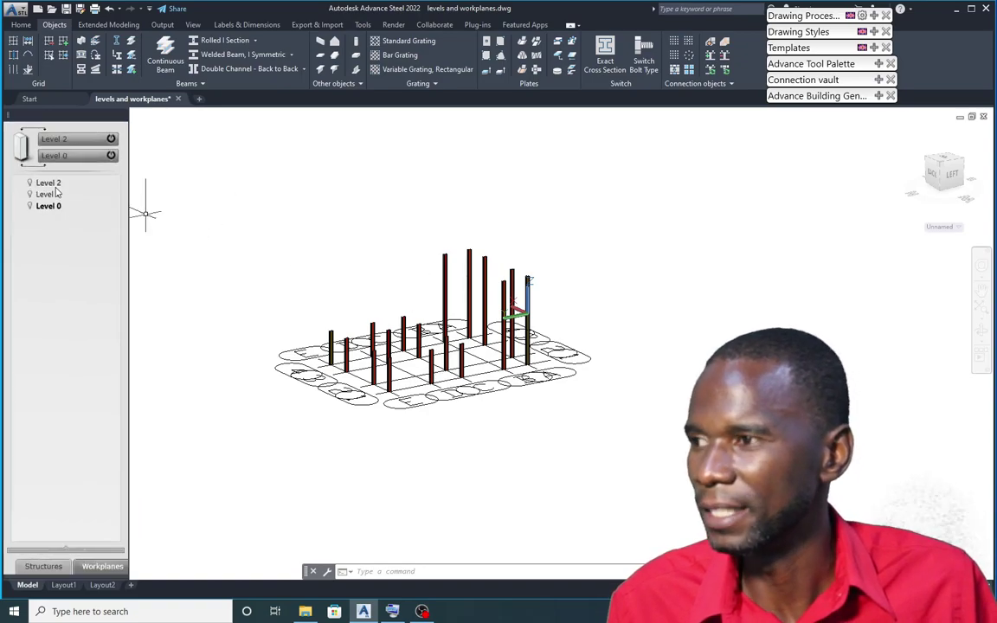
pyautogui.rightClick(51, 185)
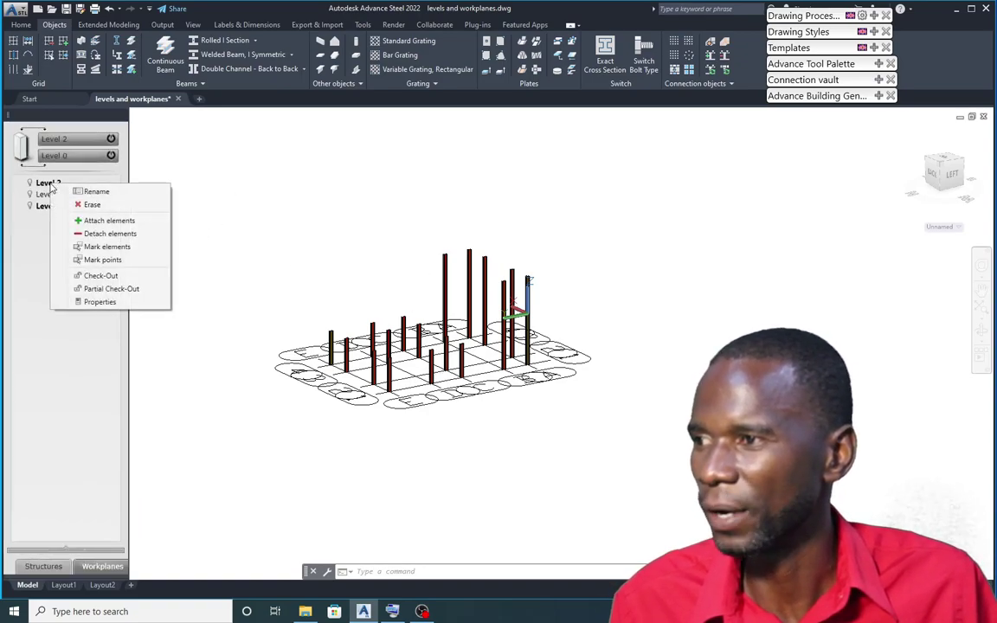
pyautogui.click(254, 246)
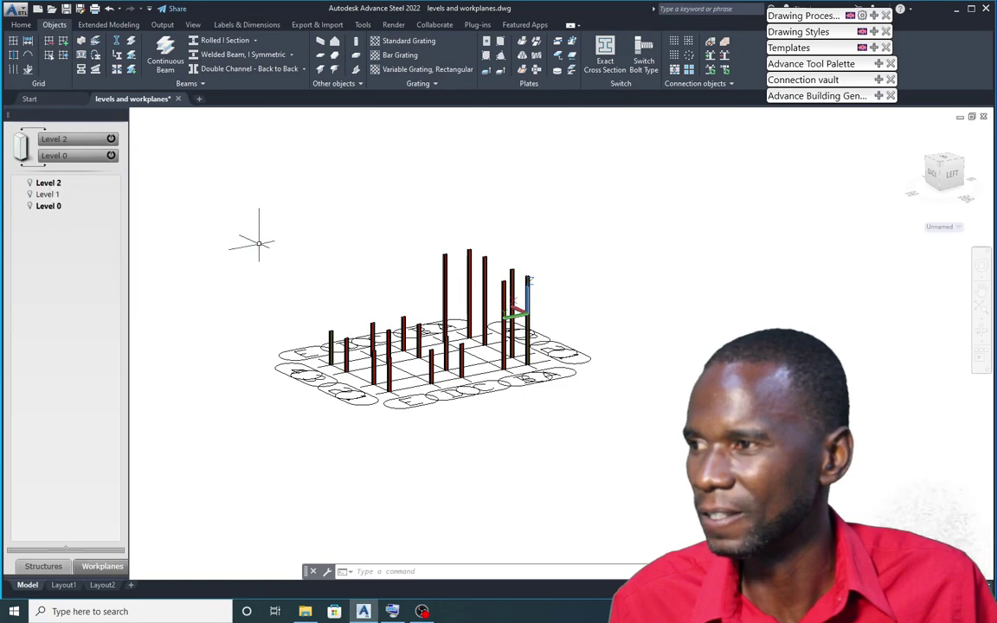
pyautogui.click(47, 567)
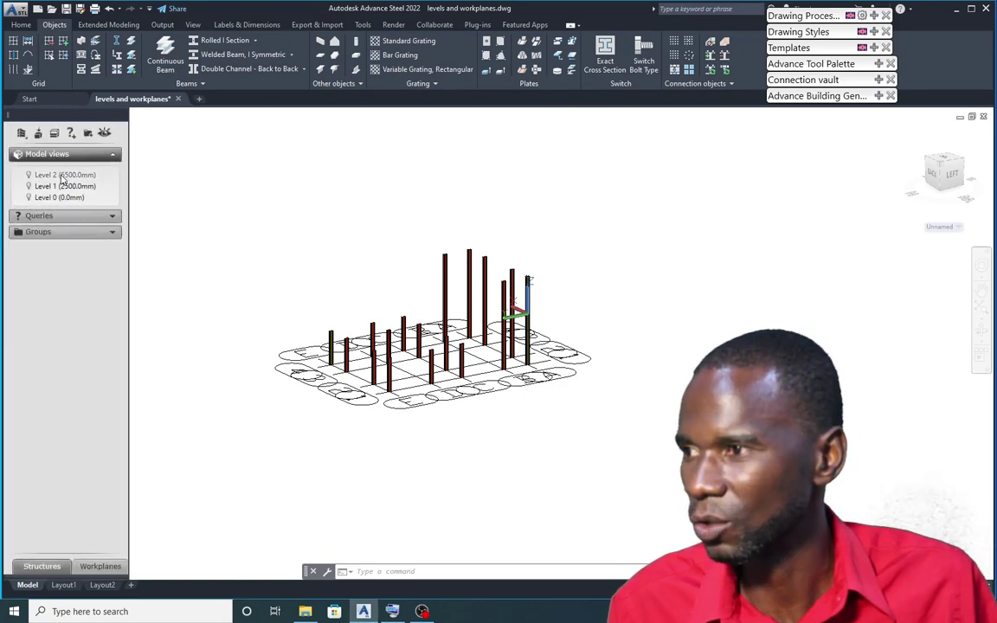
# Activate the Level 2 model view and inspect the column tops it shows in plan.
pyautogui.rightClick(62, 179)
pyautogui.click(99, 185)
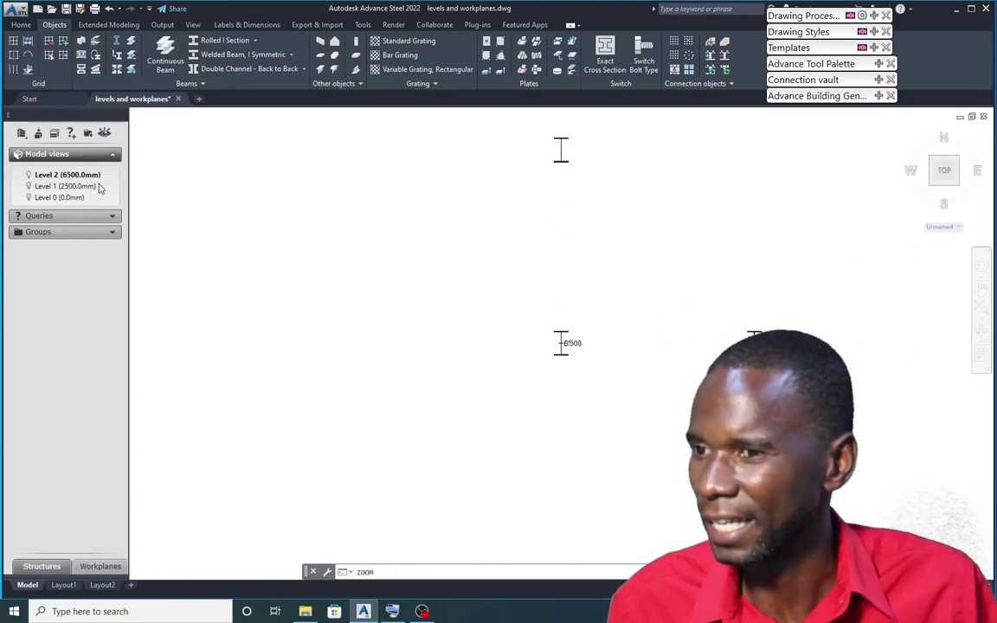
pyautogui.scroll(-6, 341, 387)
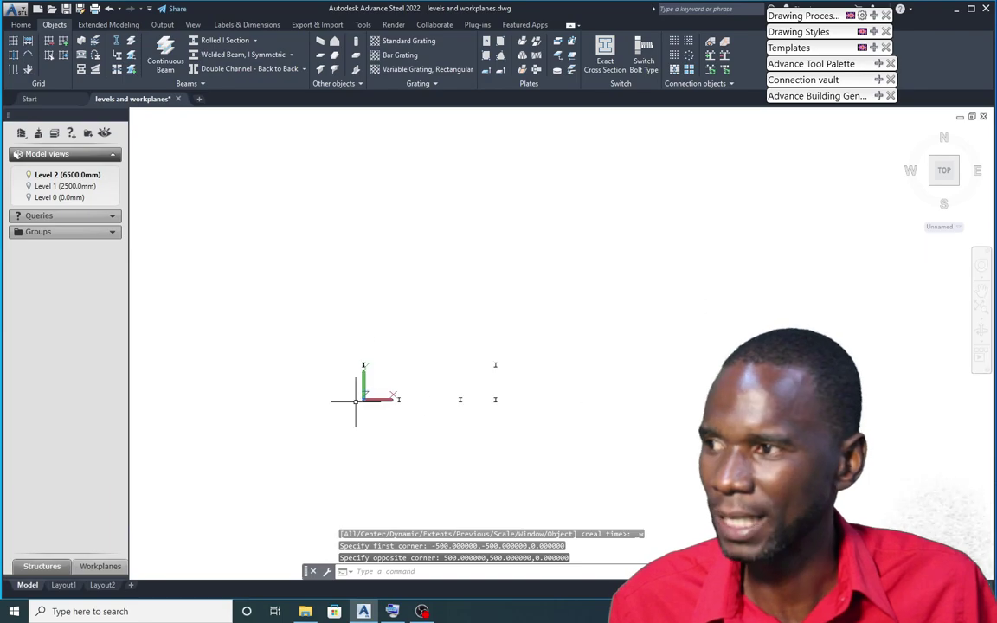
pyautogui.scroll(4, 421, 419)
pyautogui.scroll(-4, 474, 381)
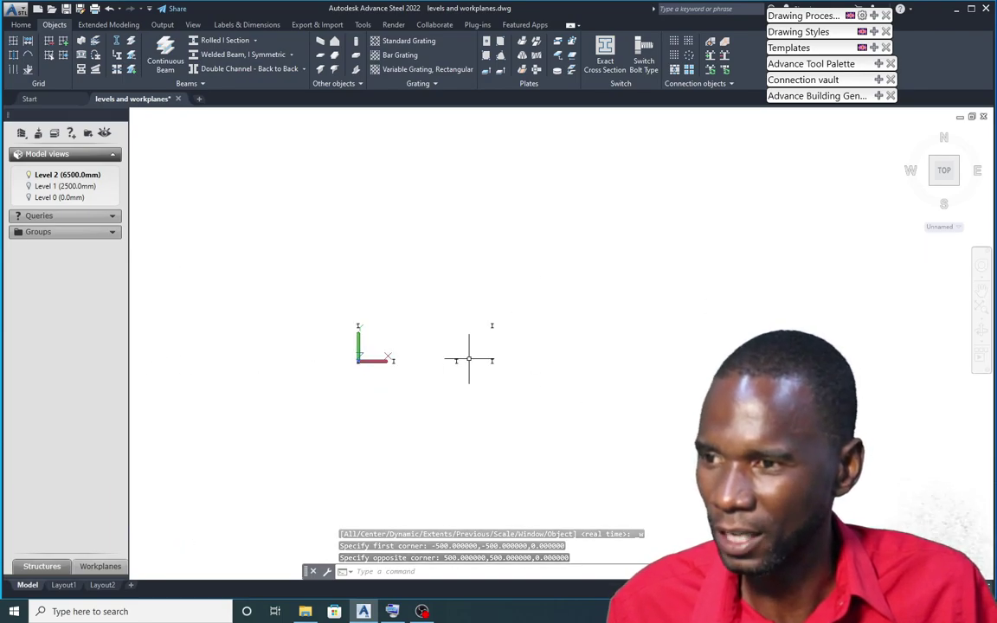
pyautogui.scroll(2, 405, 376)
pyautogui.scroll(2, 316, 355)
pyautogui.scroll(3, 298, 339)
pyautogui.scroll(-4, 300, 335)
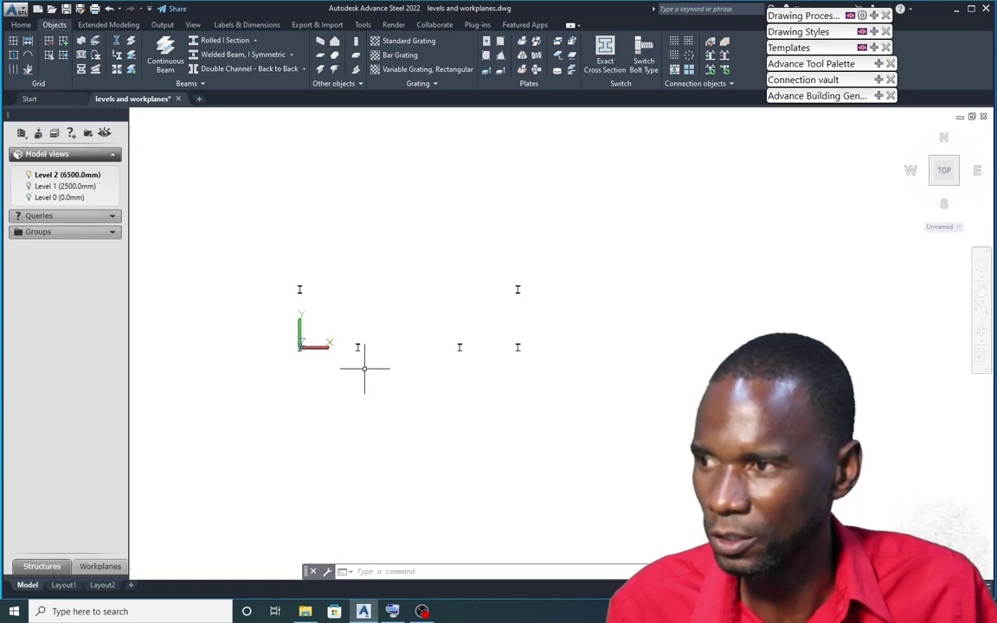
# Switch off the Level 2 model view limits to show the whole column grid in plan on the Level 2 workplane.
pyautogui.doubleClick(31, 176)
pyautogui.click(164, 48)
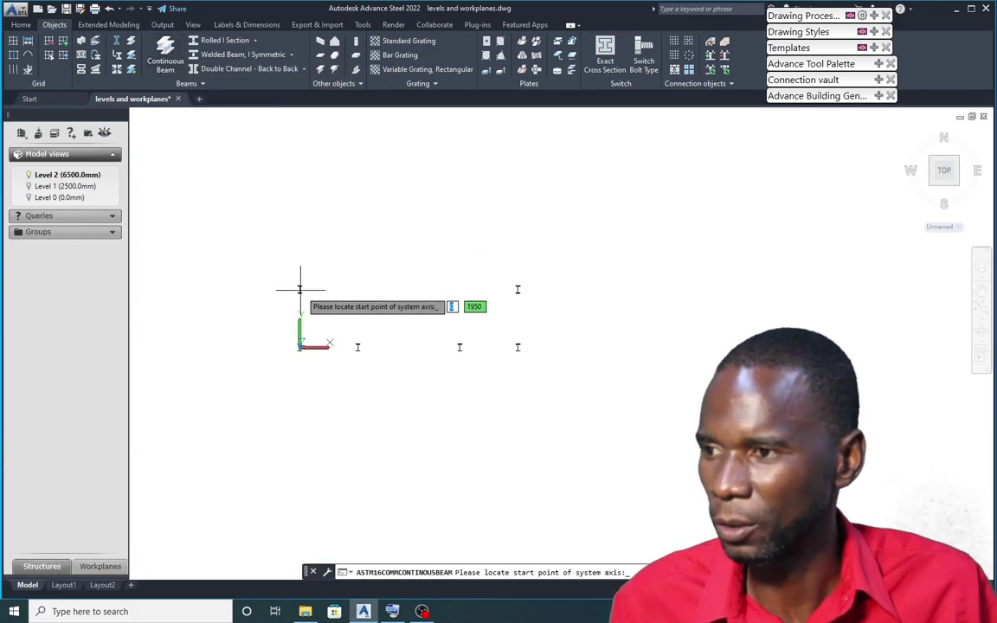
pyautogui.press('Escape')
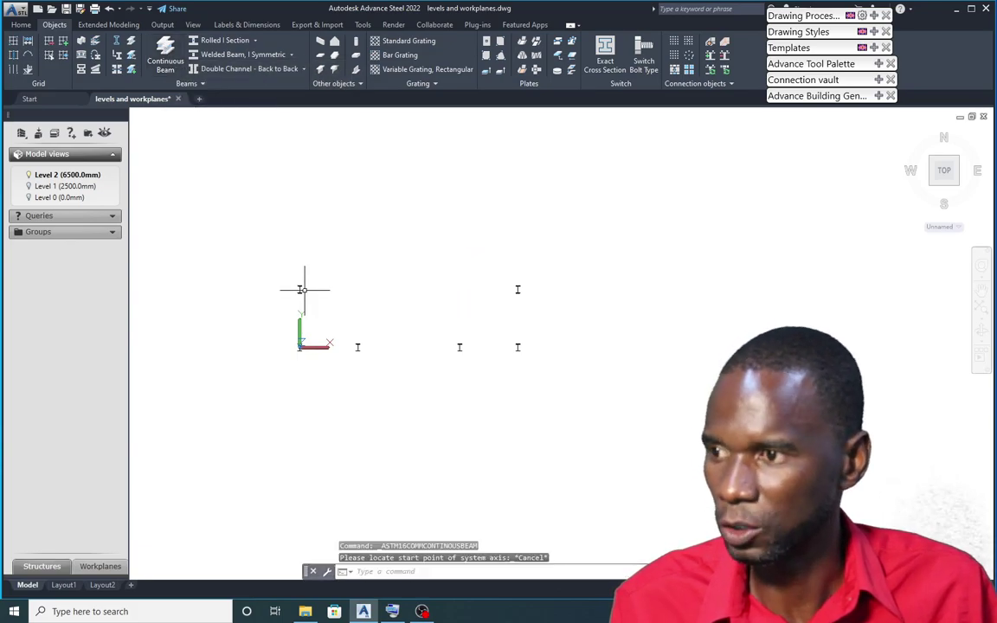
pyautogui.doubleClick(31, 176)
pyautogui.scroll(-5, 364, 359)
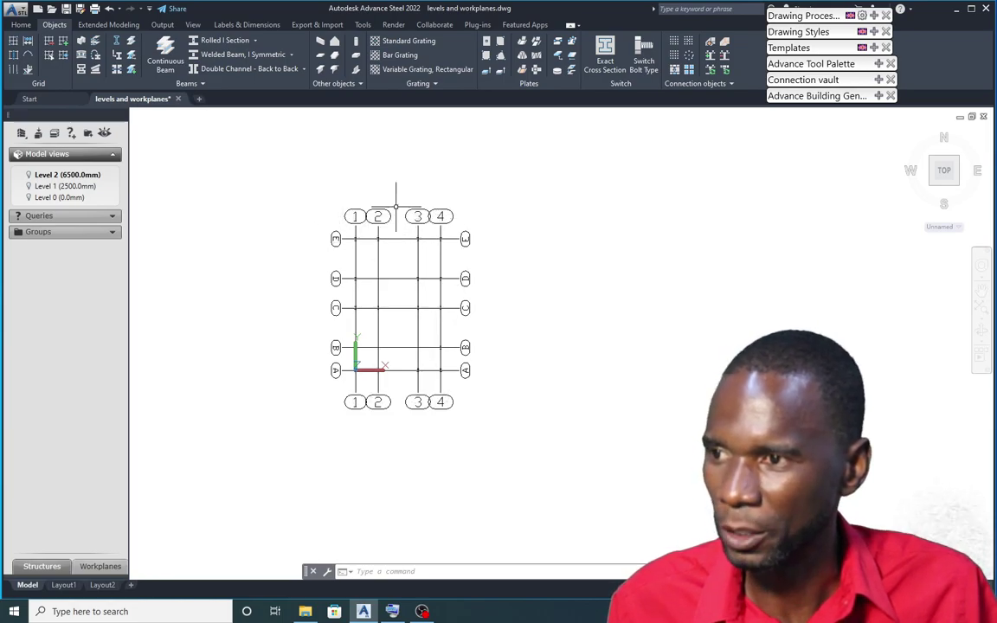
# Draw a closed loop of continuous beams around the grid perimeter through E1, E4, A4 and A1, keeping the default section.
pyautogui.click(166, 52)
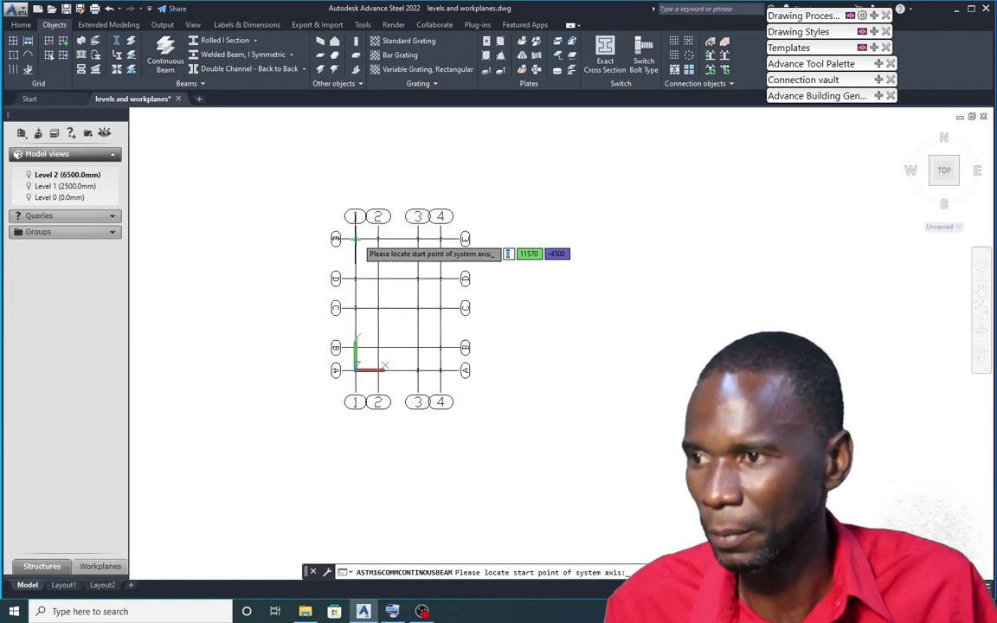
pyautogui.scroll(5, 362, 236)
pyautogui.click(338, 236)
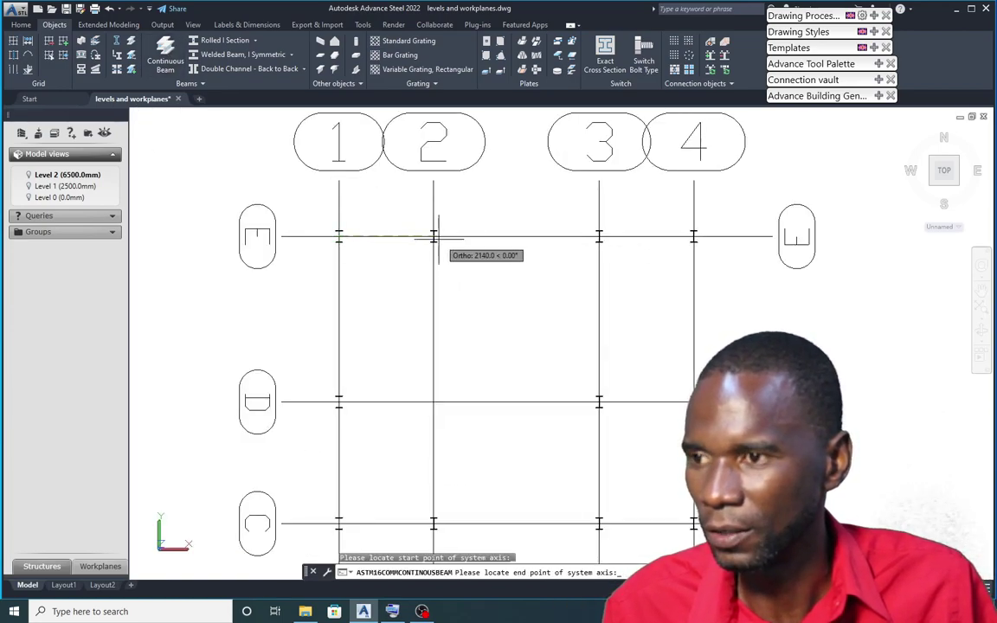
pyautogui.scroll(-4, 452, 224)
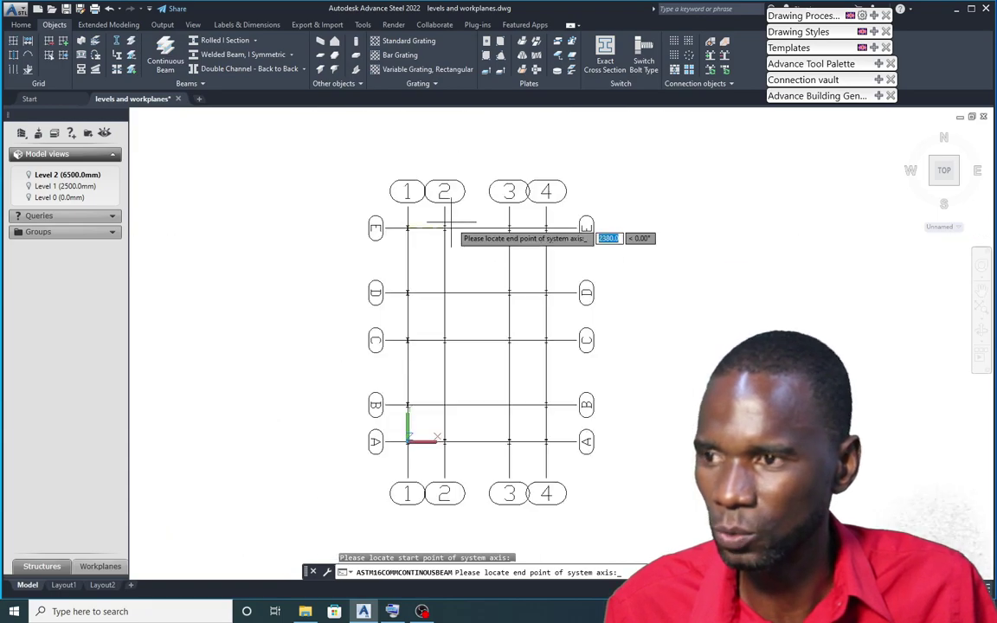
pyautogui.click(545, 228)
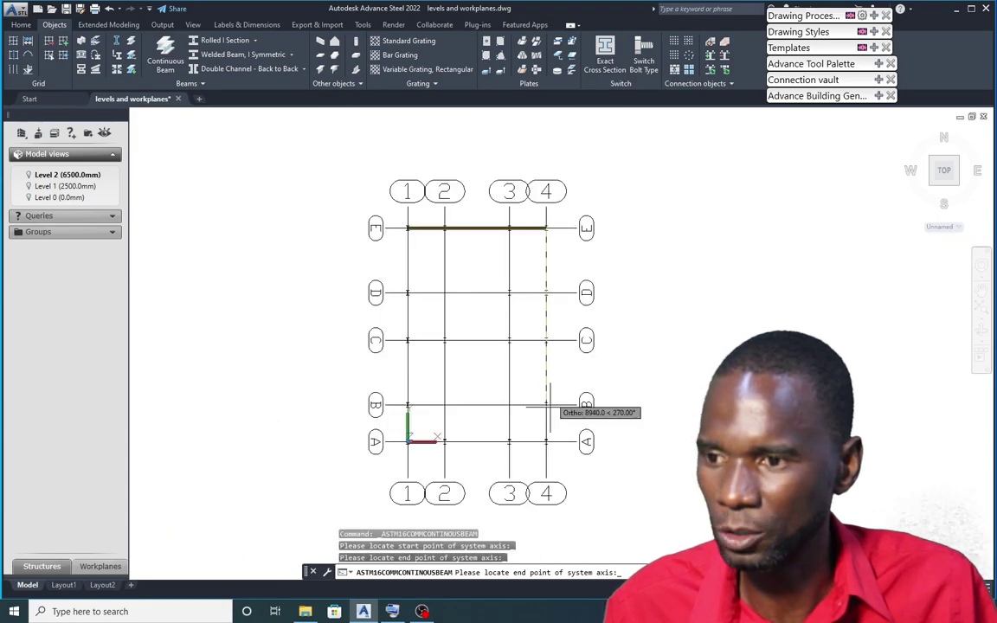
pyautogui.click(546, 442)
pyautogui.click(407, 441)
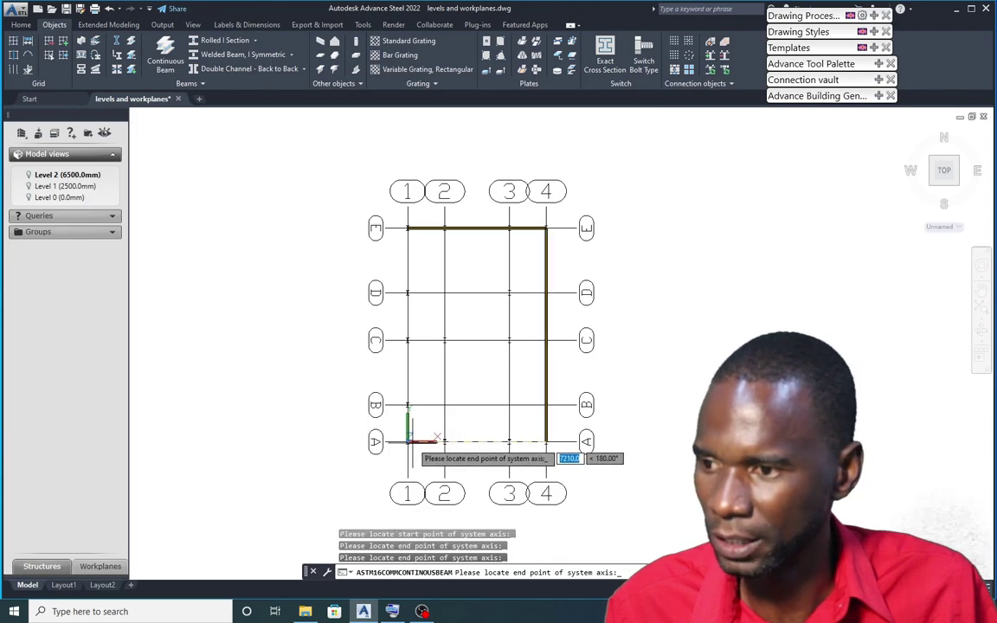
pyautogui.click(408, 228)
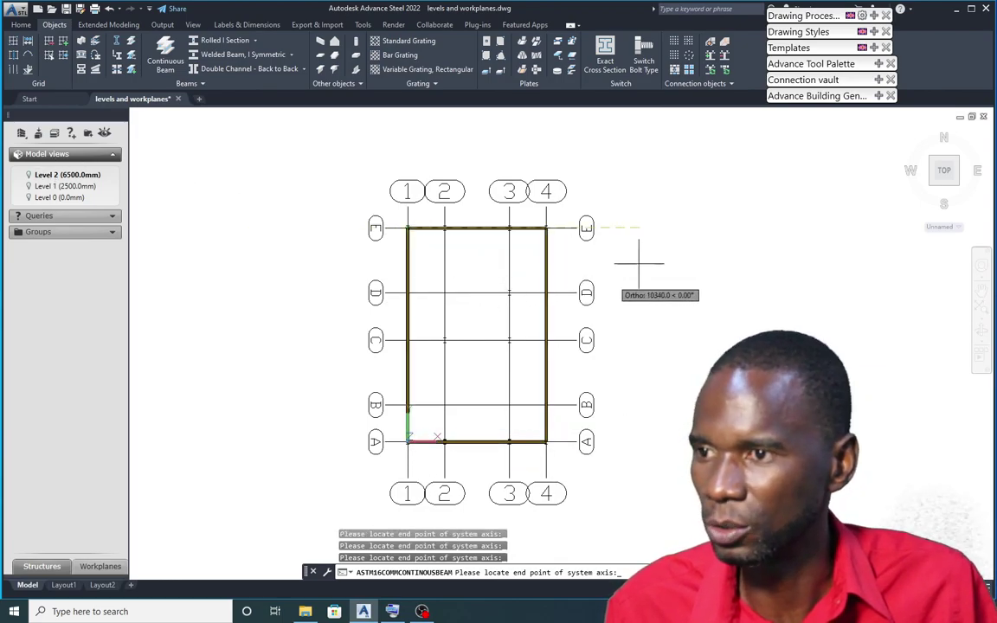
pyautogui.press('Return')
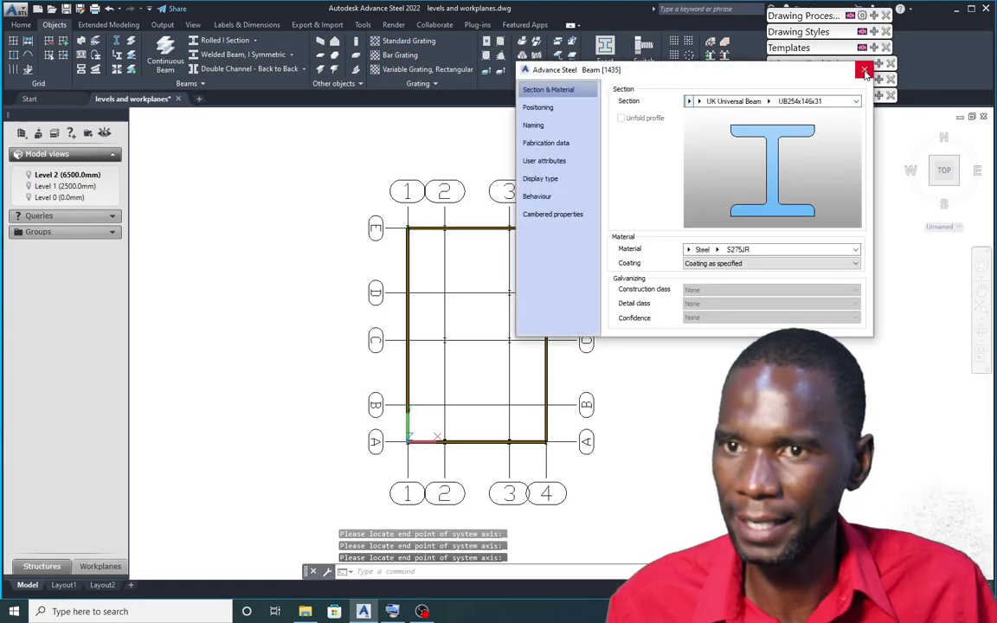
pyautogui.click(865, 70)
# Examine the perimeter beams in 3D from several angles, comparing their height with the tall and short columns.
pyautogui.scroll(-4, 401, 307)
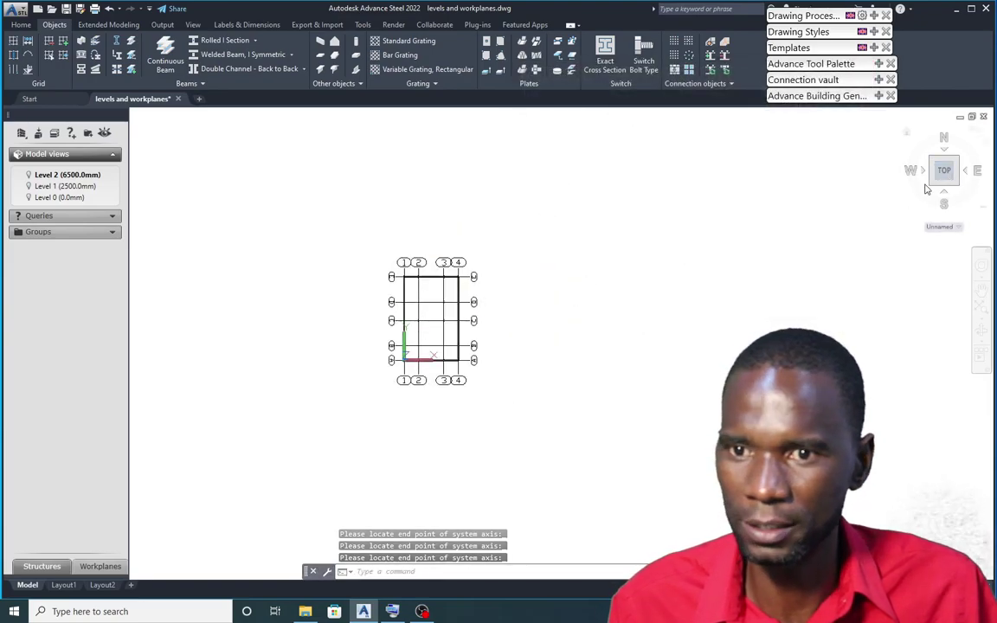
pyautogui.click(933, 192)
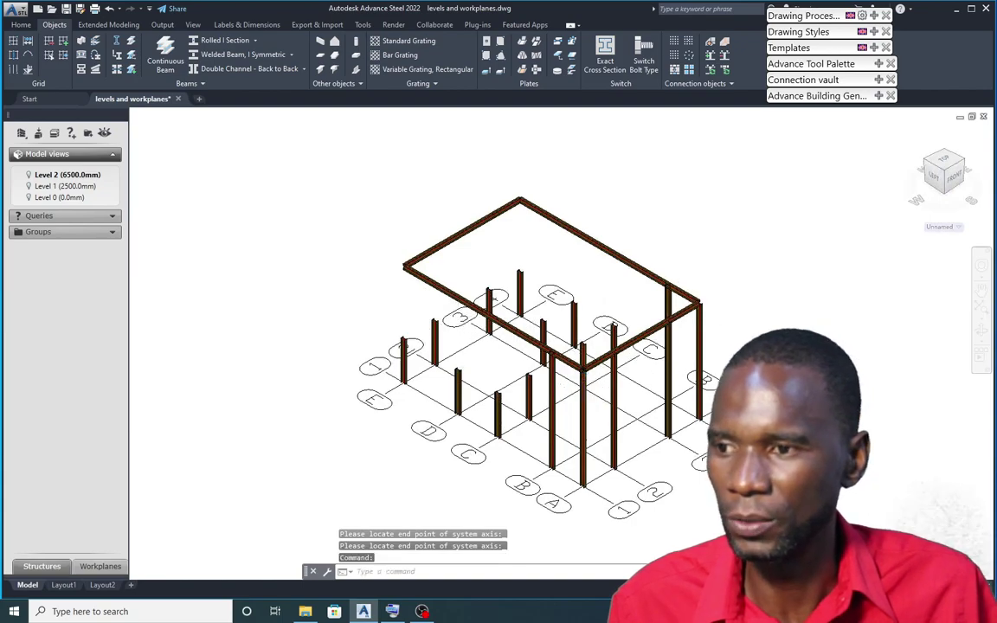
pyautogui.scroll(-3, 583, 396)
pyautogui.keyDown('shift'); pyautogui.moveTo(583, 397); pyautogui.dragTo(550, 218, button='middle'); pyautogui.keyUp('shift')
pyautogui.scroll(3, 562, 294)
pyautogui.scroll(-3, 563, 294)
pyautogui.scroll(5, 549, 218)
pyautogui.scroll(-6, 605, 223)
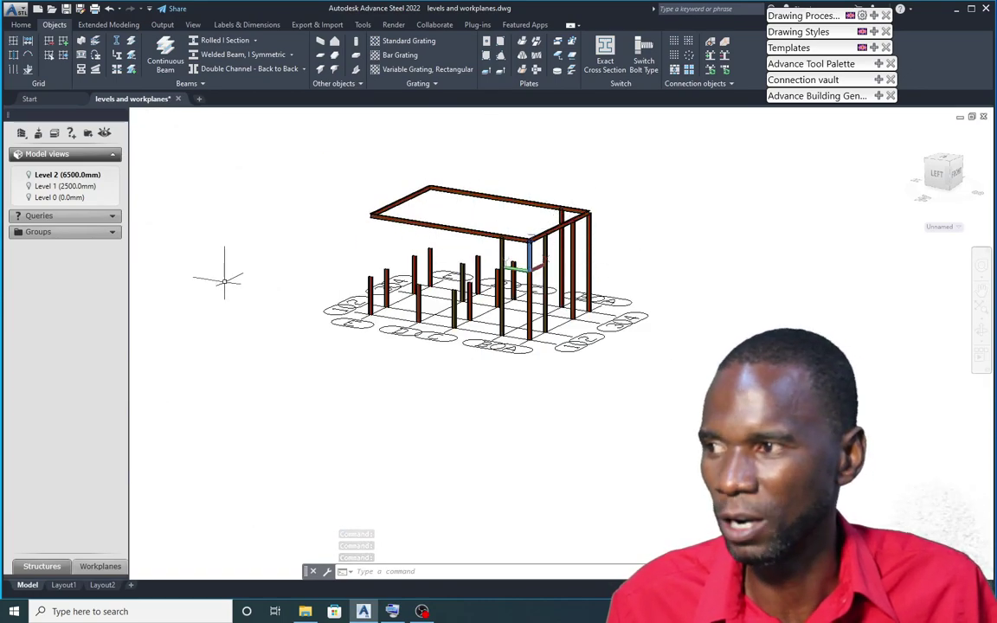
# Change the height of Level 2 above base Level 1 so that its top altitude is 5000 mm.
pyautogui.rightClick(64, 177)
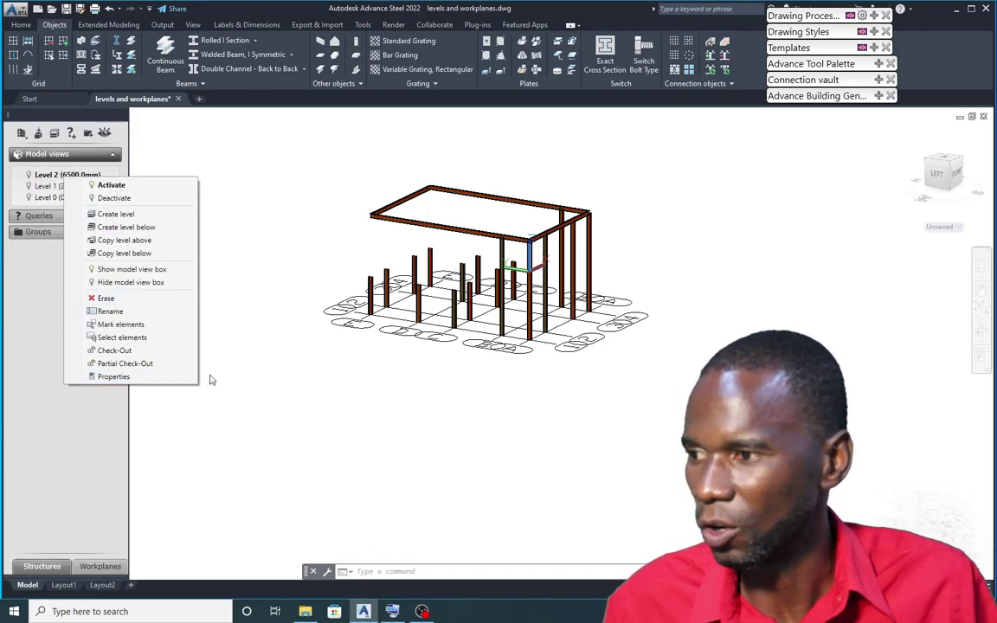
pyautogui.click(115, 380)
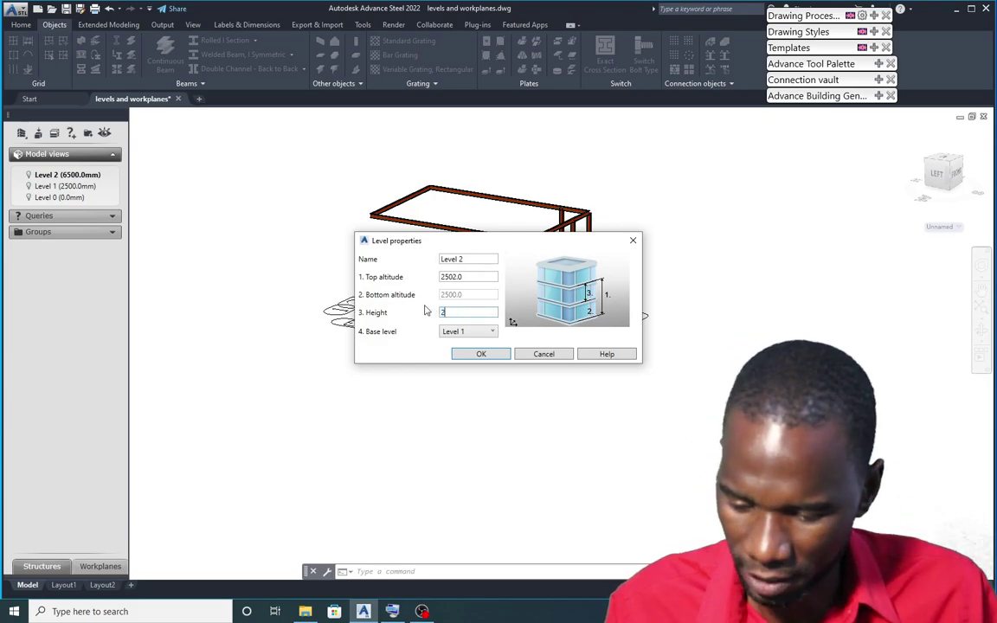
pyautogui.click(481, 354)
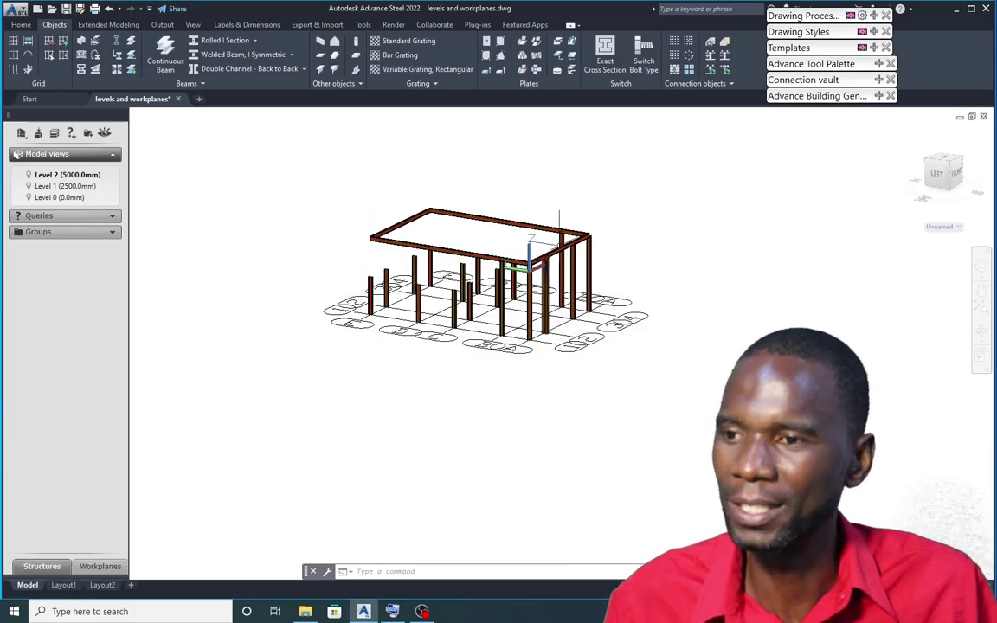
# Inspect from several angles how the perimeter beams and the columns on grid lines A and B follow the changed level.
pyautogui.scroll(-2, 569, 255)
pyautogui.scroll(6, 576, 297)
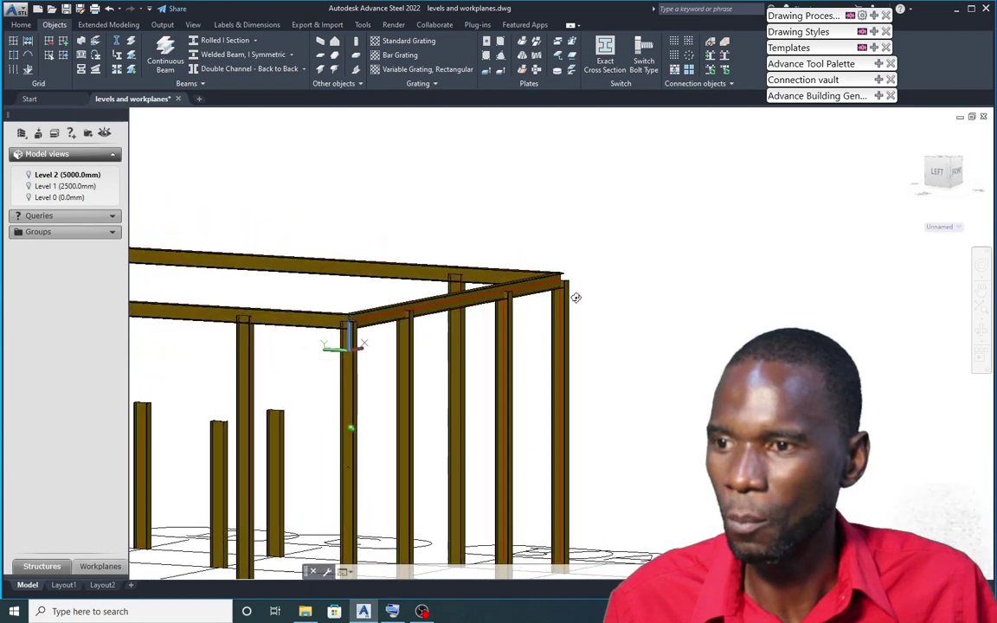
pyautogui.scroll(-5, 575, 296)
pyautogui.moveTo(530, 335)
pyautogui.keyDown('shift'); pyautogui.mouseDown(button='middle')
pyautogui.moveTo(498, 345)
pyautogui.moveTo(727, 342)
pyautogui.moveTo(529, 339)
pyautogui.mouseUp(button='middle'); pyautogui.keyUp('shift')
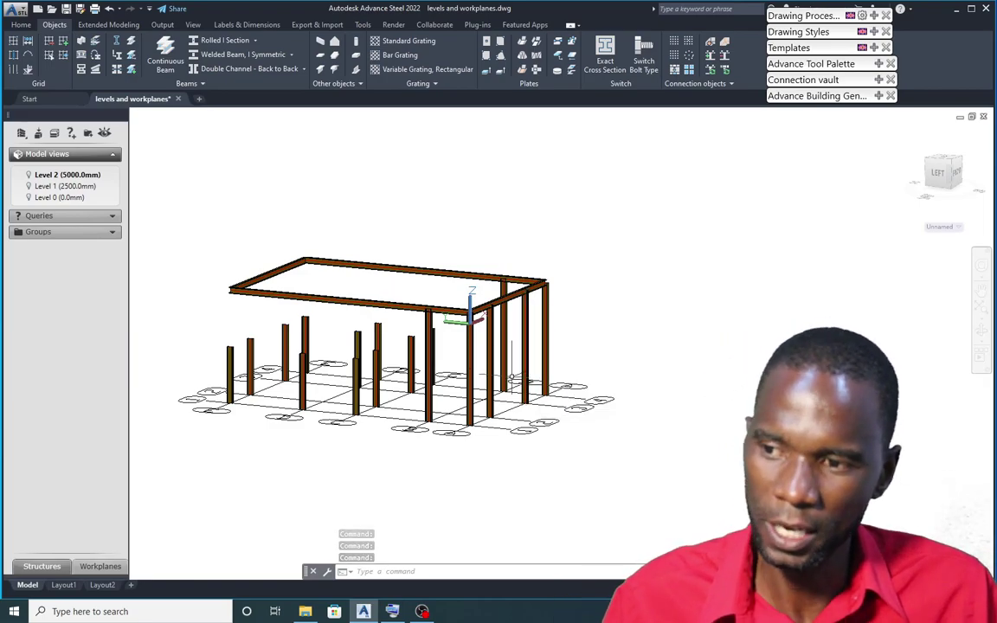
pyautogui.keyDown('shift'); pyautogui.moveTo(464, 245); pyautogui.dragTo(407, 259, button='middle'); pyautogui.keyUp('shift')
pyautogui.scroll(4, 316, 285)
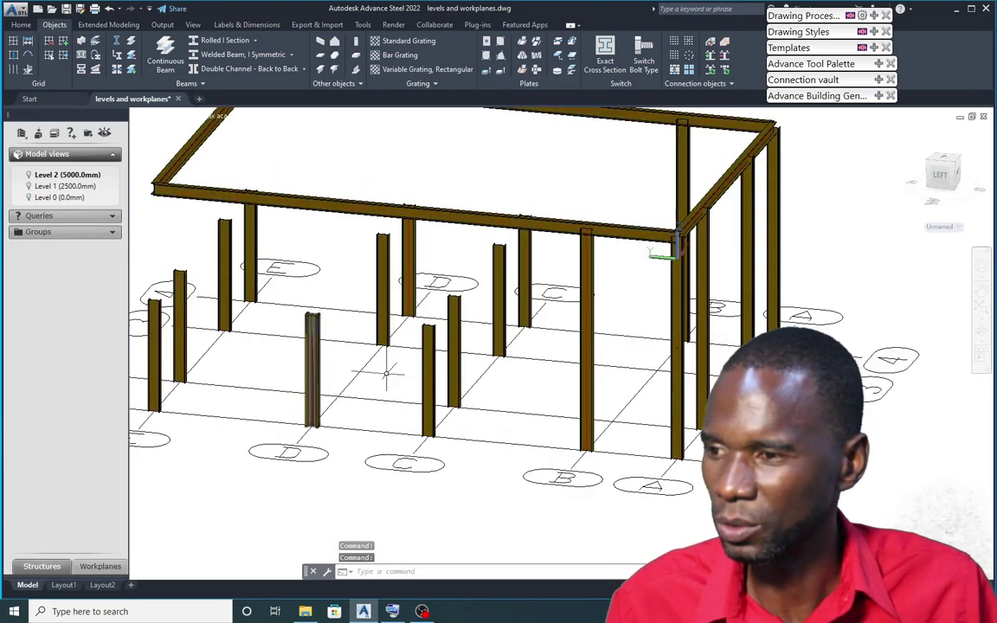
pyautogui.scroll(-2, 386, 372)
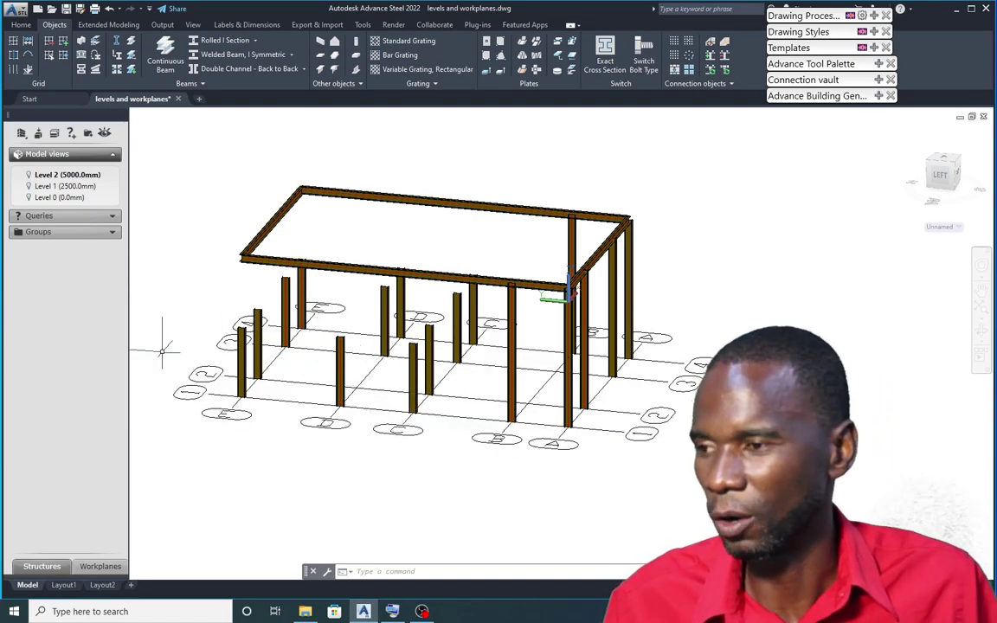
# Set Level 1 as the upper workplane and Level 0 as the lower workplane.
pyautogui.click(100, 566)
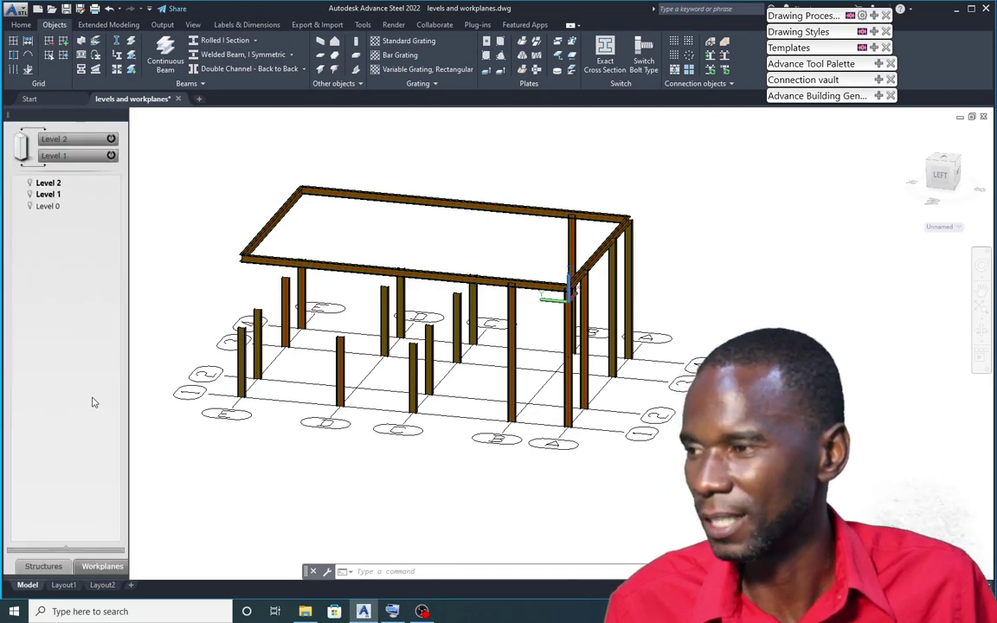
pyautogui.doubleClick(48, 207)
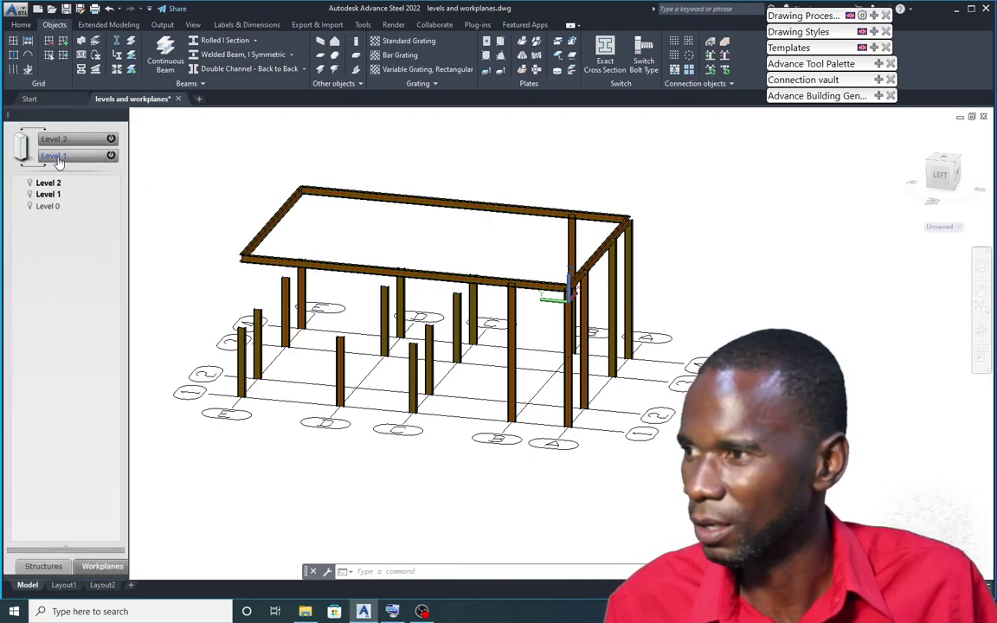
pyautogui.doubleClick(51, 196)
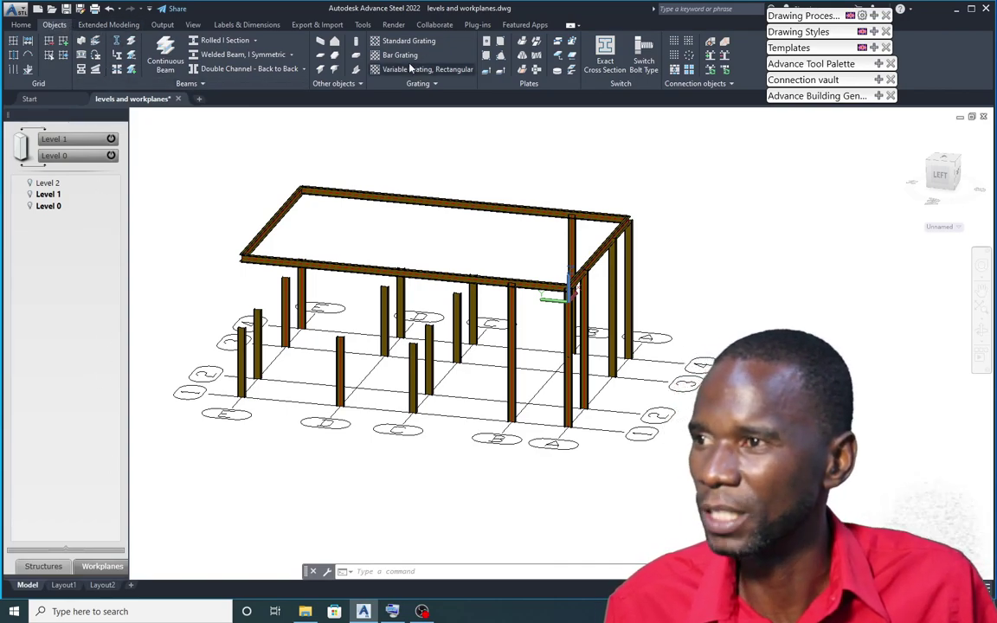
# Place a new steel column at the intersection of grid lines D and 2, spanning between the two active workplanes.
pyautogui.click(254, 41)
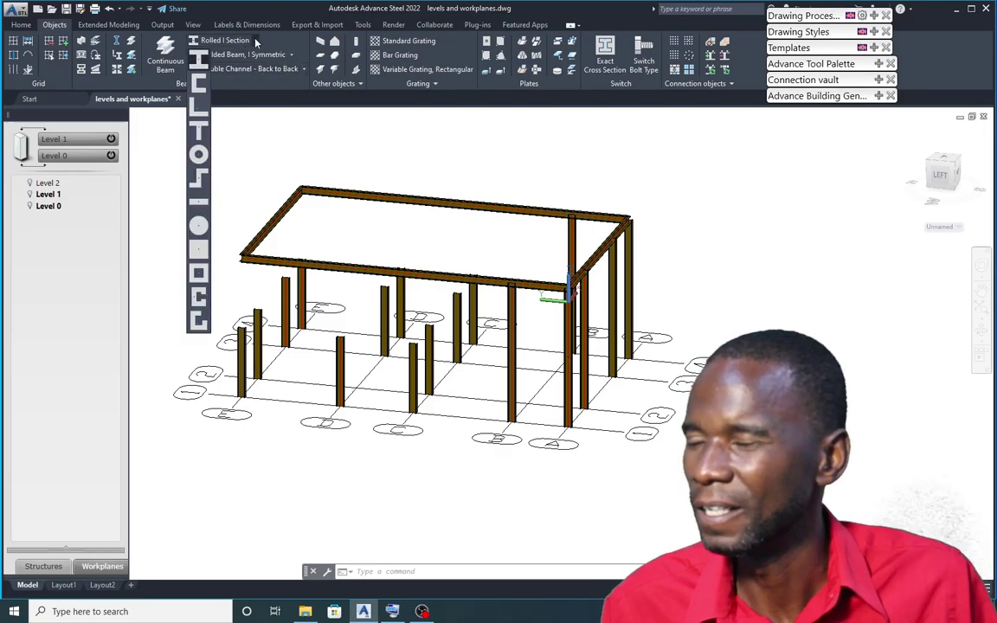
pyautogui.click(80, 41)
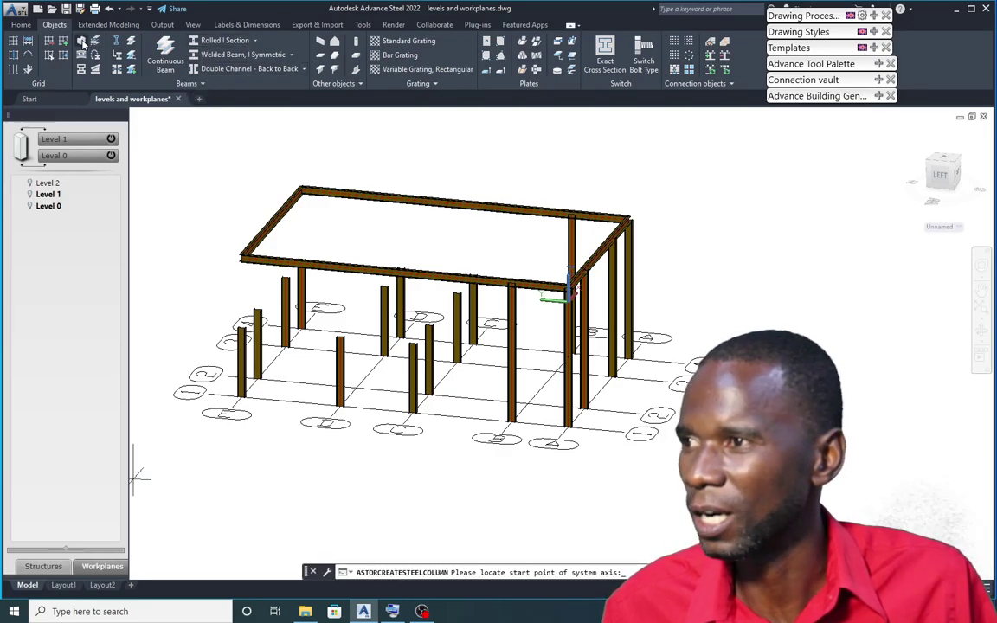
pyautogui.click(81, 41)
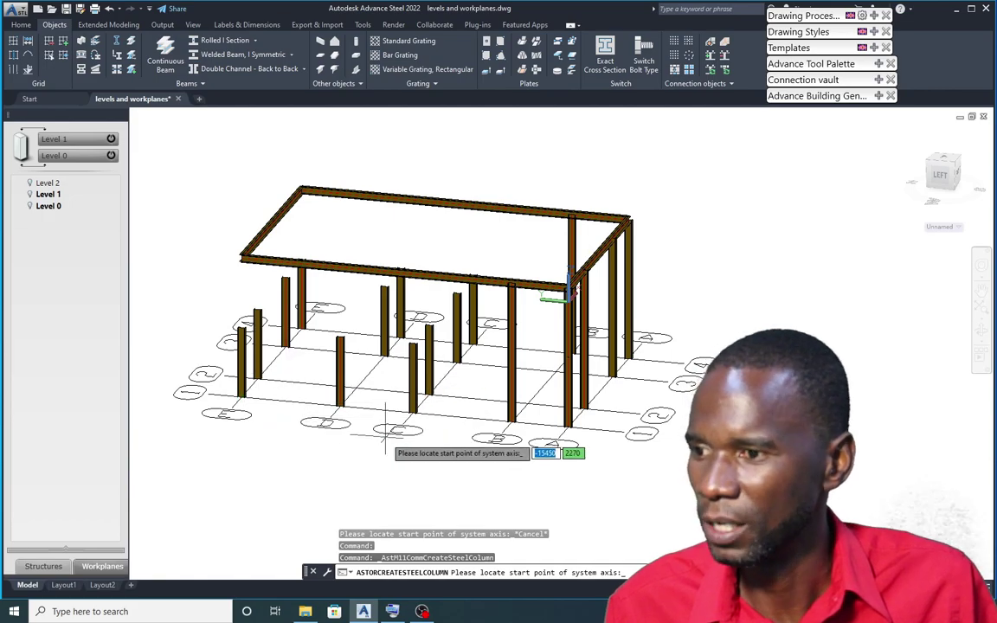
pyautogui.click(356, 387)
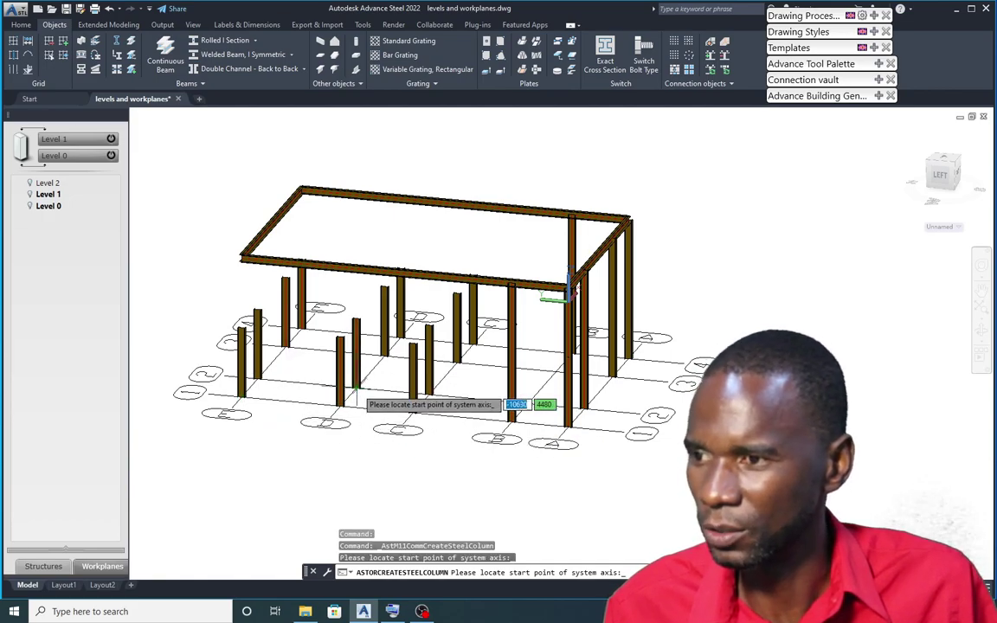
# Inspect the short columns against the taller framed bays from several angles, and end the column placement without keeping the beam properties open.
pyautogui.moveTo(400, 437)
pyautogui.keyDown('shift'); pyautogui.mouseDown(button='middle')
pyautogui.moveTo(351, 400)
pyautogui.moveTo(368, 404)
pyautogui.moveTo(398, 448)
pyautogui.moveTo(406, 437)
pyautogui.mouseUp(button='middle'); pyautogui.keyUp('shift')
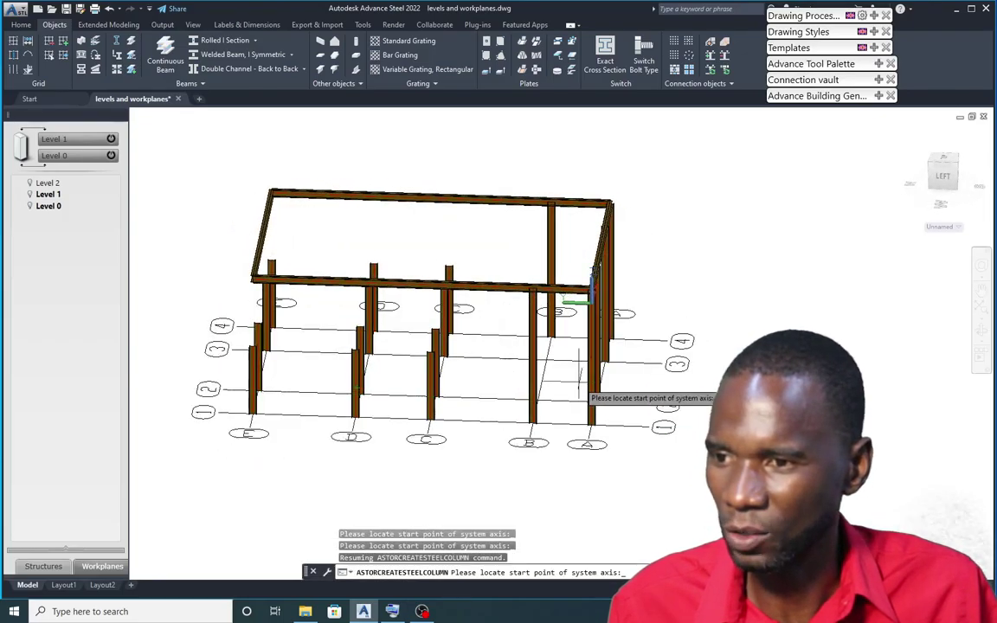
pyautogui.scroll(3, 563, 346)
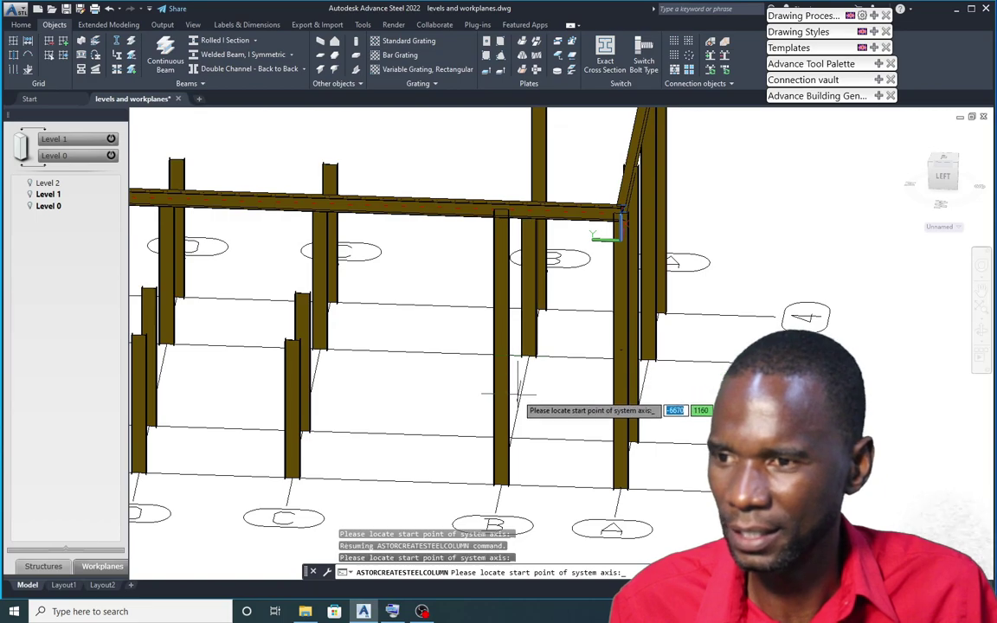
pyautogui.scroll(-5, 528, 355)
pyautogui.keyDown('shift'); pyautogui.moveTo(528, 355); pyautogui.dragTo(568, 385, button='middle'); pyautogui.keyUp('shift')
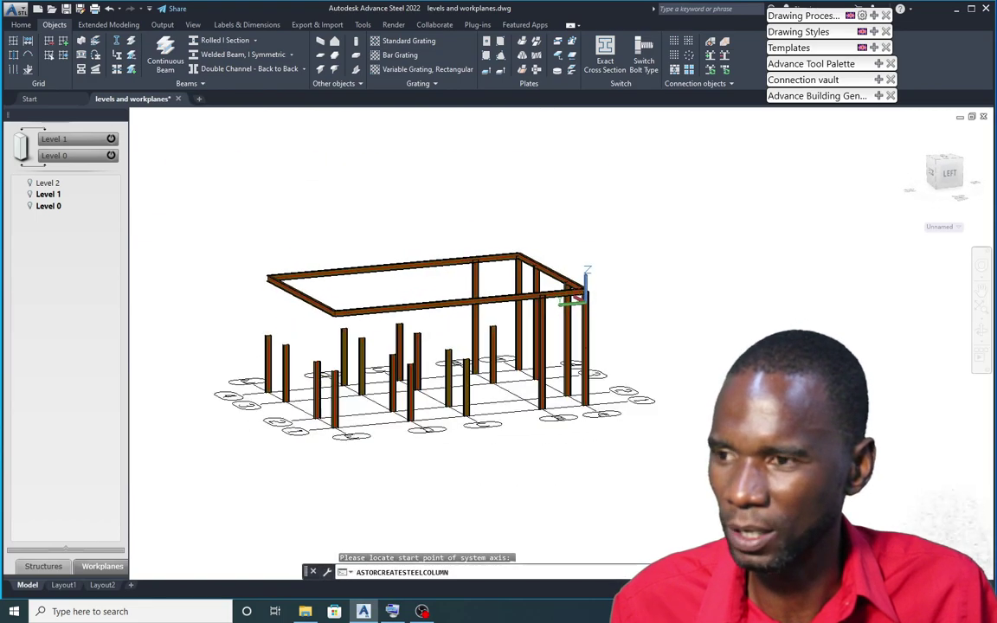
pyautogui.press('Escape')
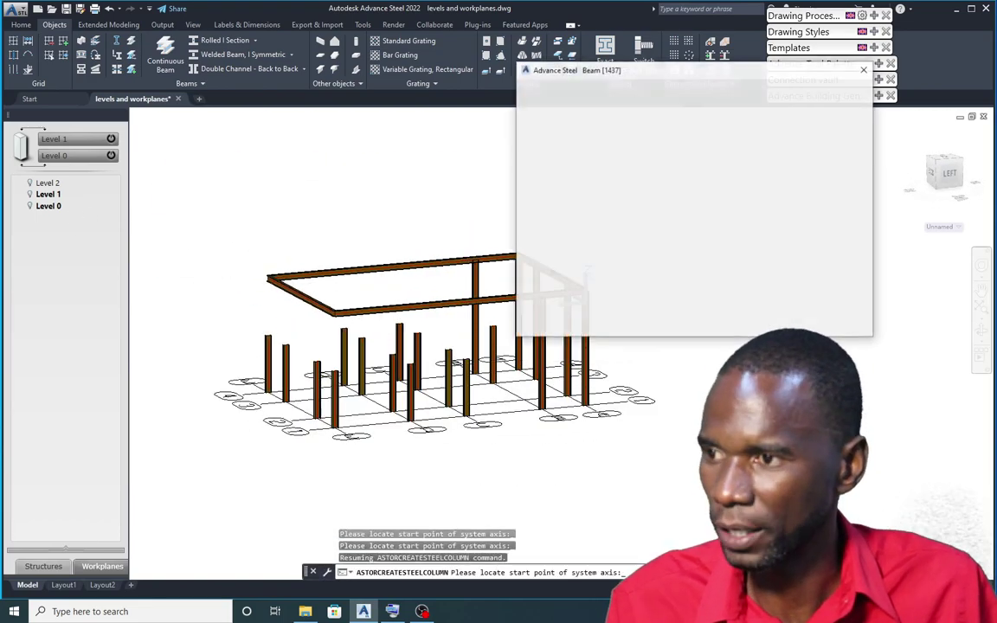
pyautogui.click(863, 73)
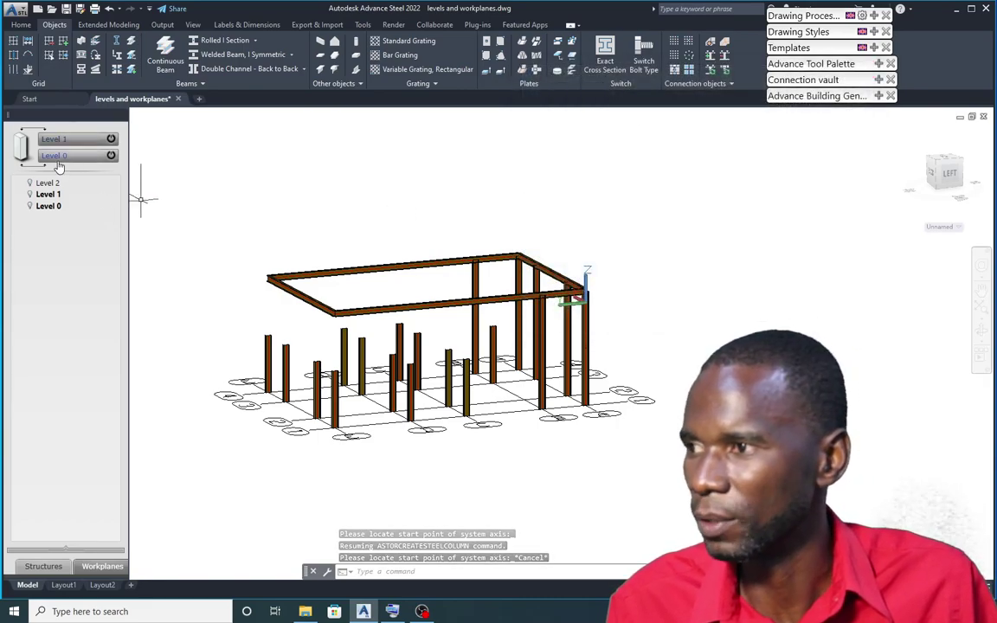
# Set Level 2 as the upper workplane and place a steel column at the intersection of grid lines B and 2, rising from Level 0.
pyautogui.click(50, 185)
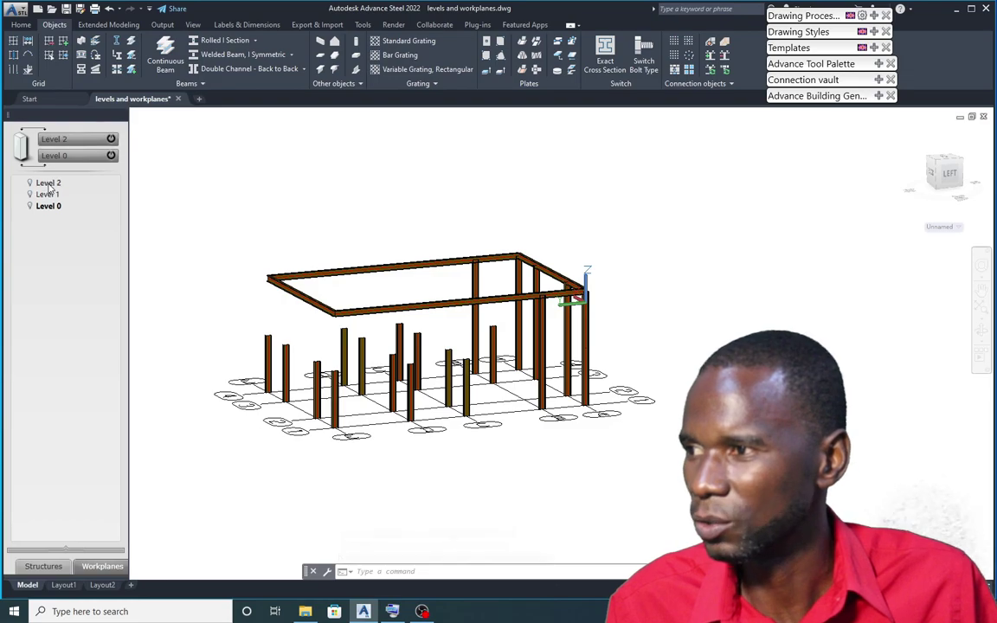
pyautogui.keyDown('shift'); pyautogui.moveTo(446, 350); pyautogui.dragTo(499, 381, button='middle'); pyautogui.keyUp('shift')
pyautogui.press('Escape')
pyautogui.scroll(3, 507, 415)
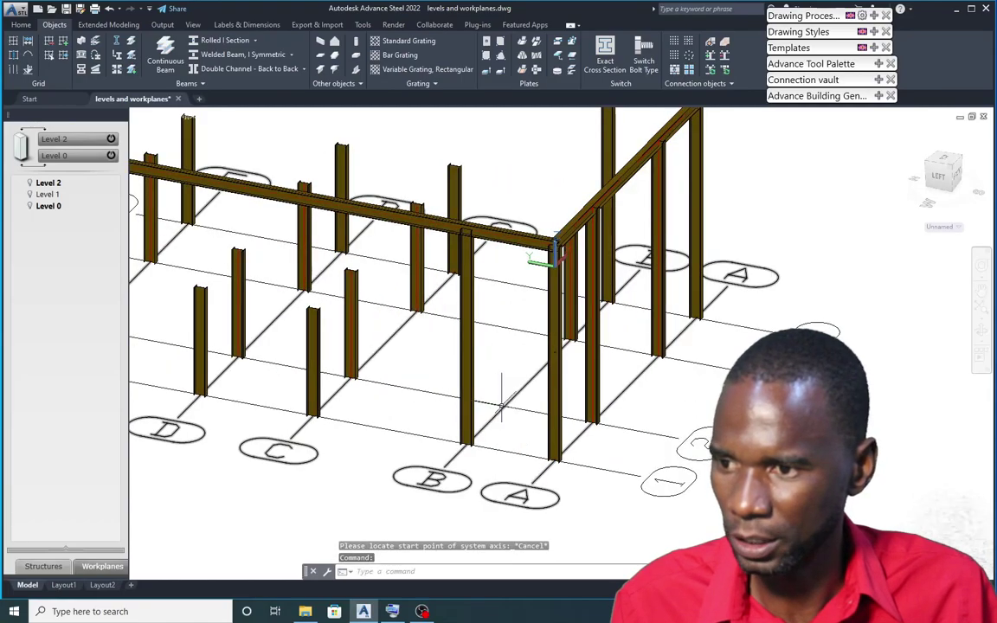
pyautogui.click(80, 41)
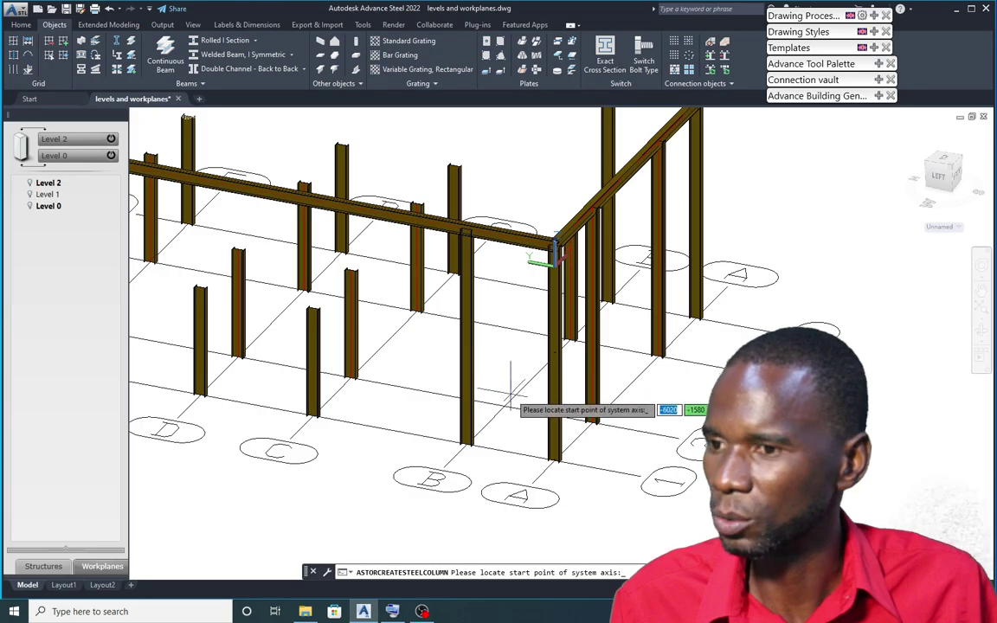
pyautogui.moveTo(518, 320)
pyautogui.keyDown('shift'); pyautogui.mouseDown(button='middle')
pyautogui.moveTo(543, 271)
pyautogui.moveTo(600, 268)
pyautogui.moveTo(661, 295)
pyautogui.mouseUp(button='middle'); pyautogui.keyUp('shift')
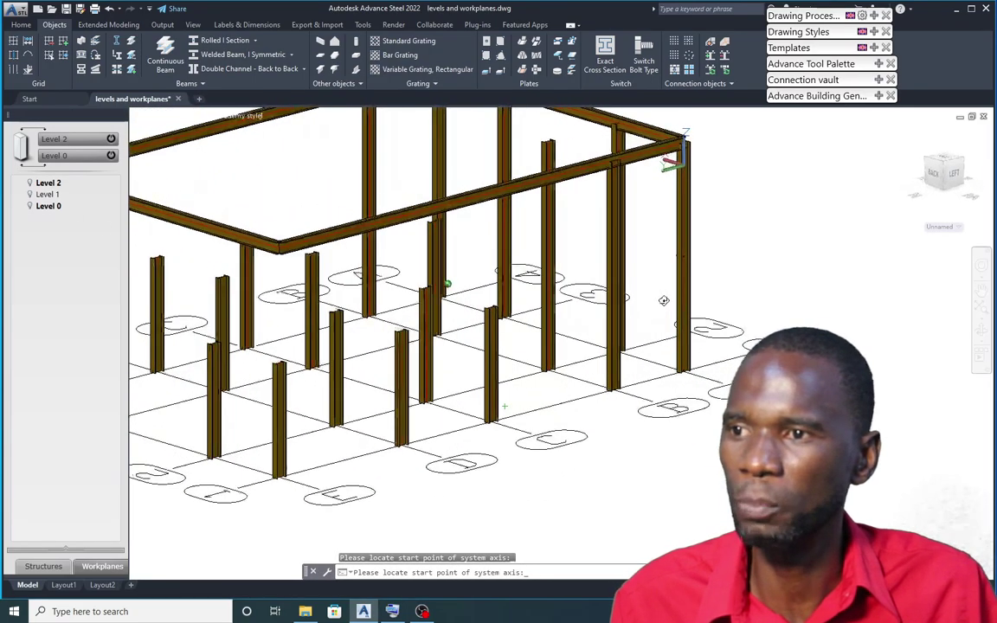
pyautogui.scroll(-4, 563, 294)
pyautogui.scroll(2, 542, 291)
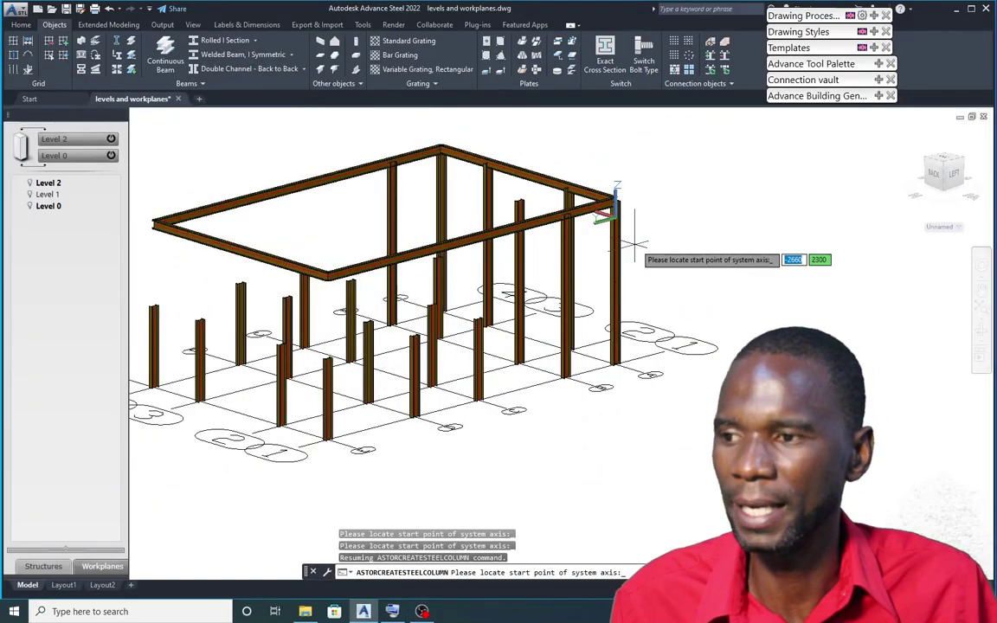